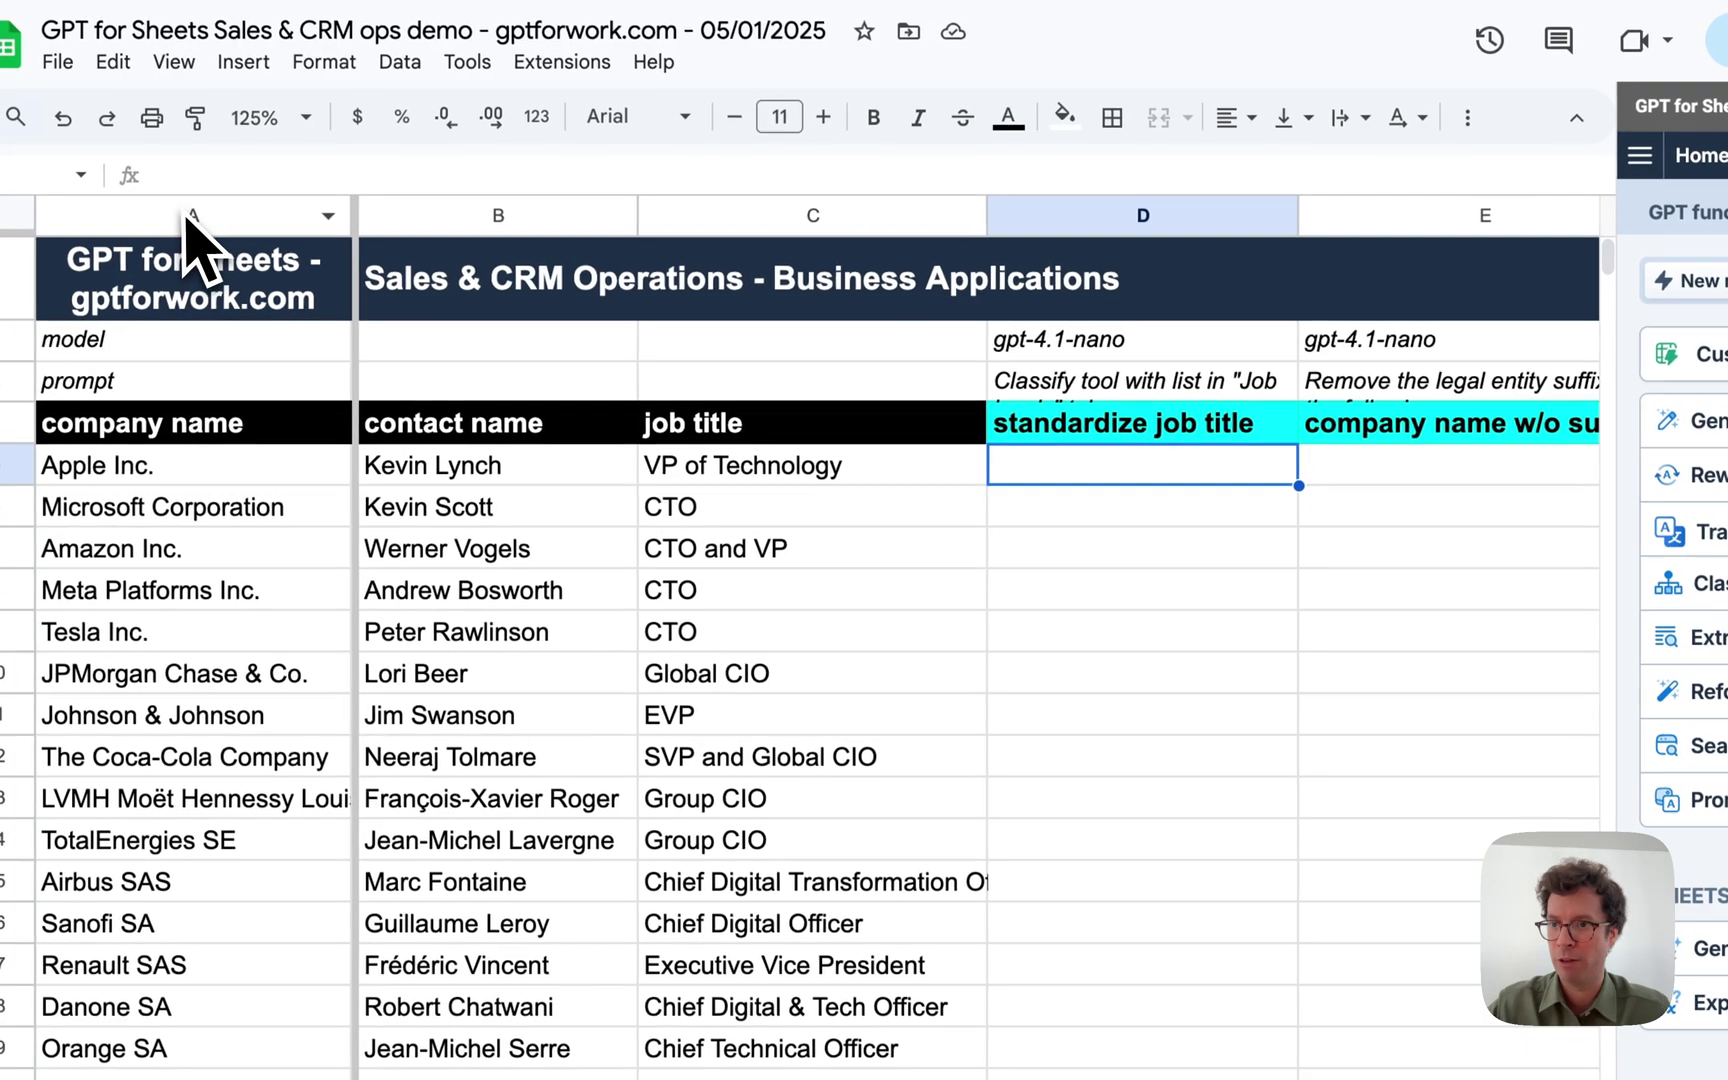
# Look over the company name, contact name and job title columns.
pyautogui.click(180, 210)
pyautogui.click(548, 214)
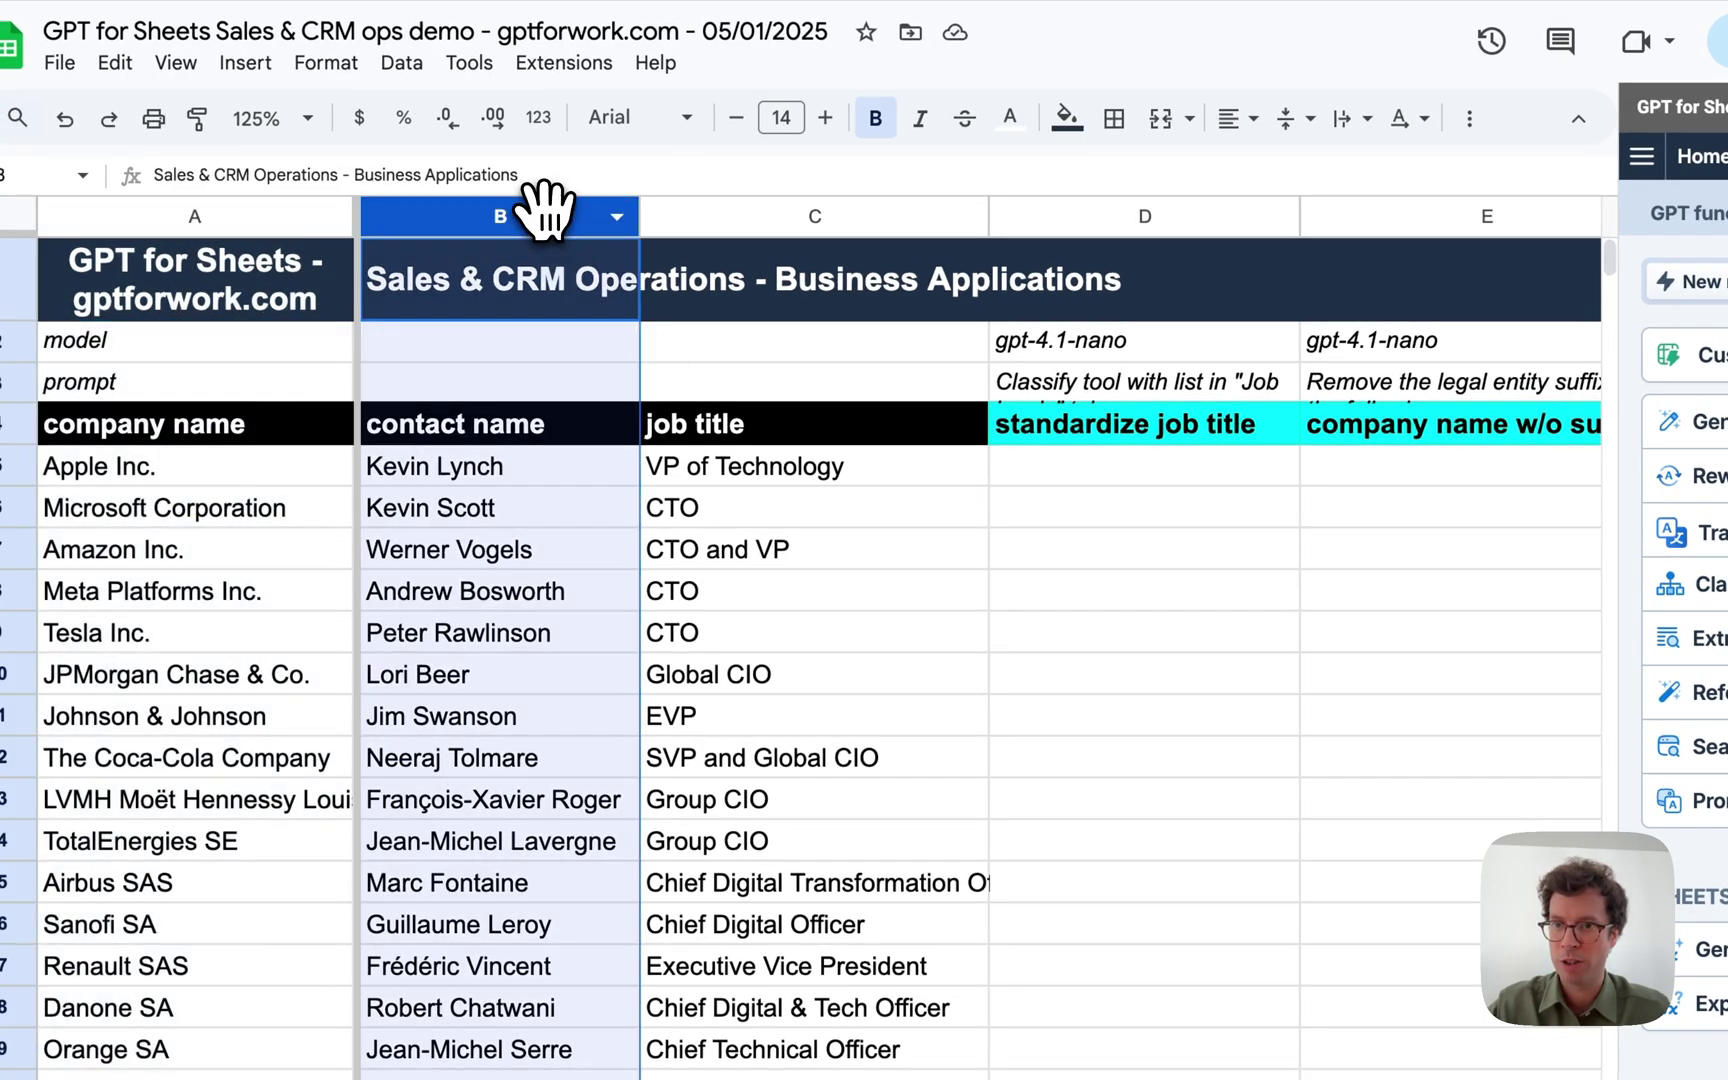
pyautogui.click(797, 216)
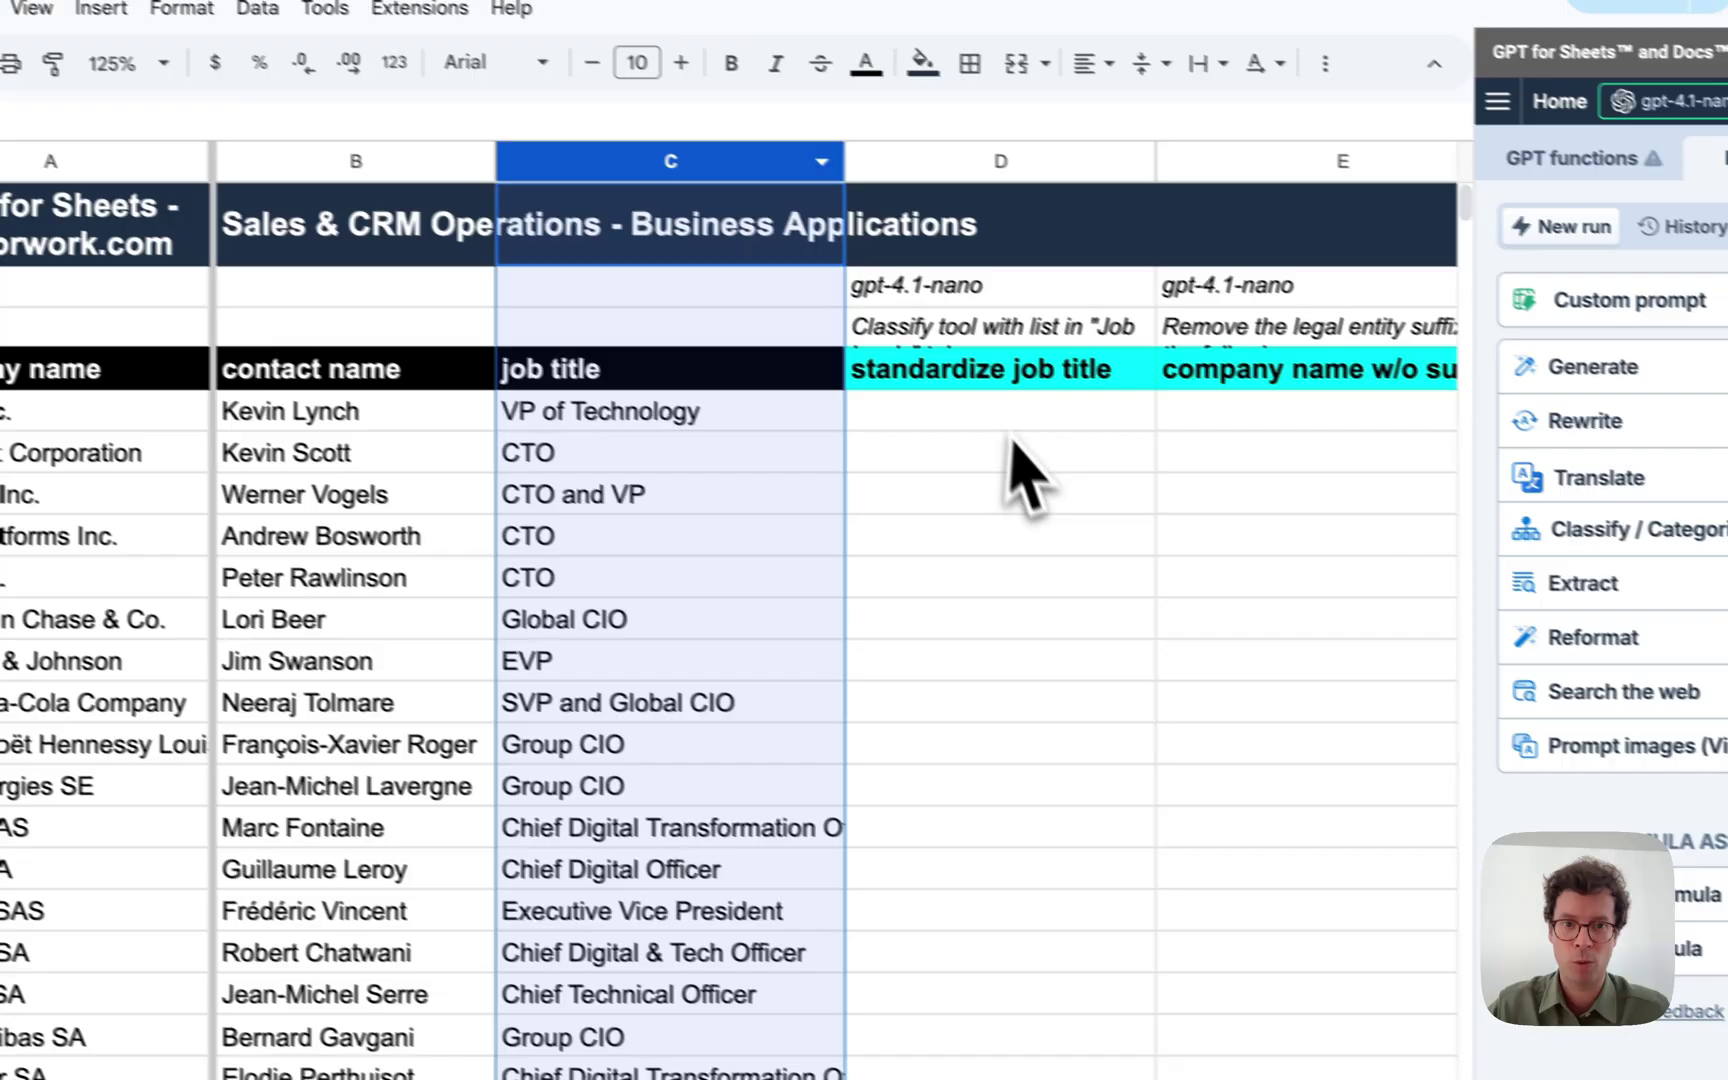
# Enter =GPT_CLASSIFY(C5,'Job titles'!$A$2:$A$7) in D5 to classify the first job title.
pyautogui.click(1155, 476)
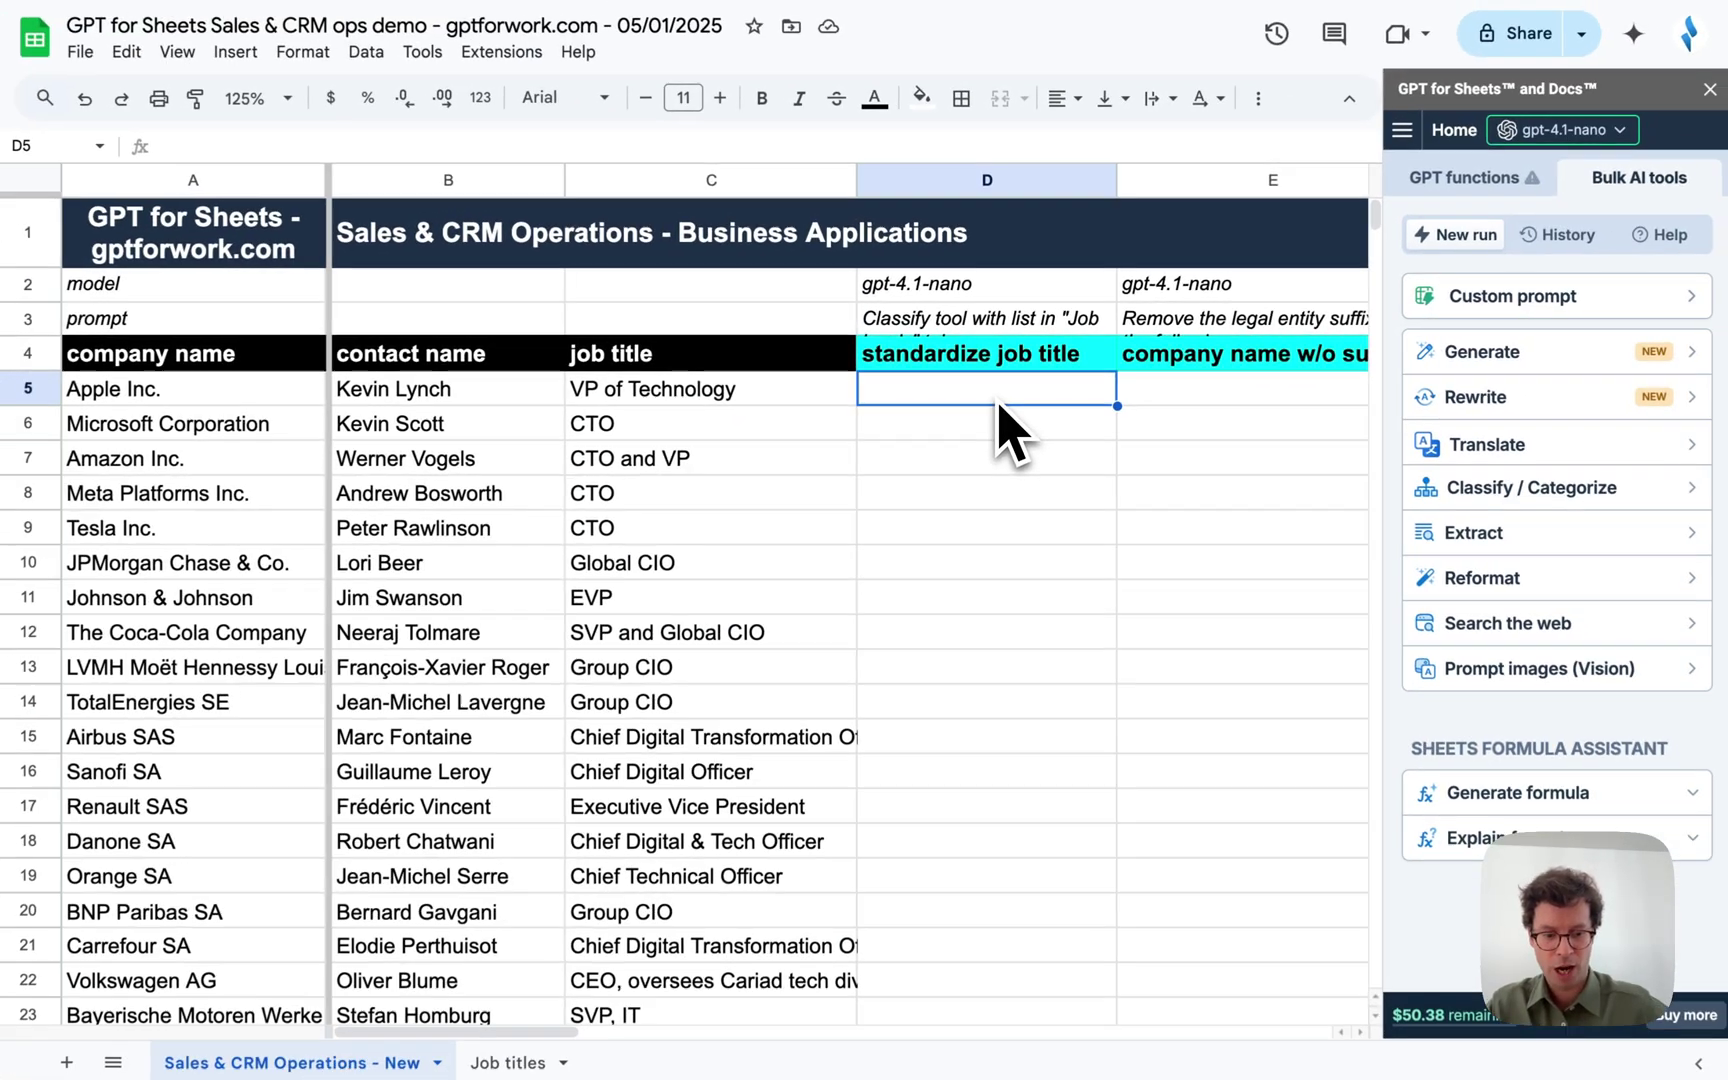
pyautogui.write('=gpt')
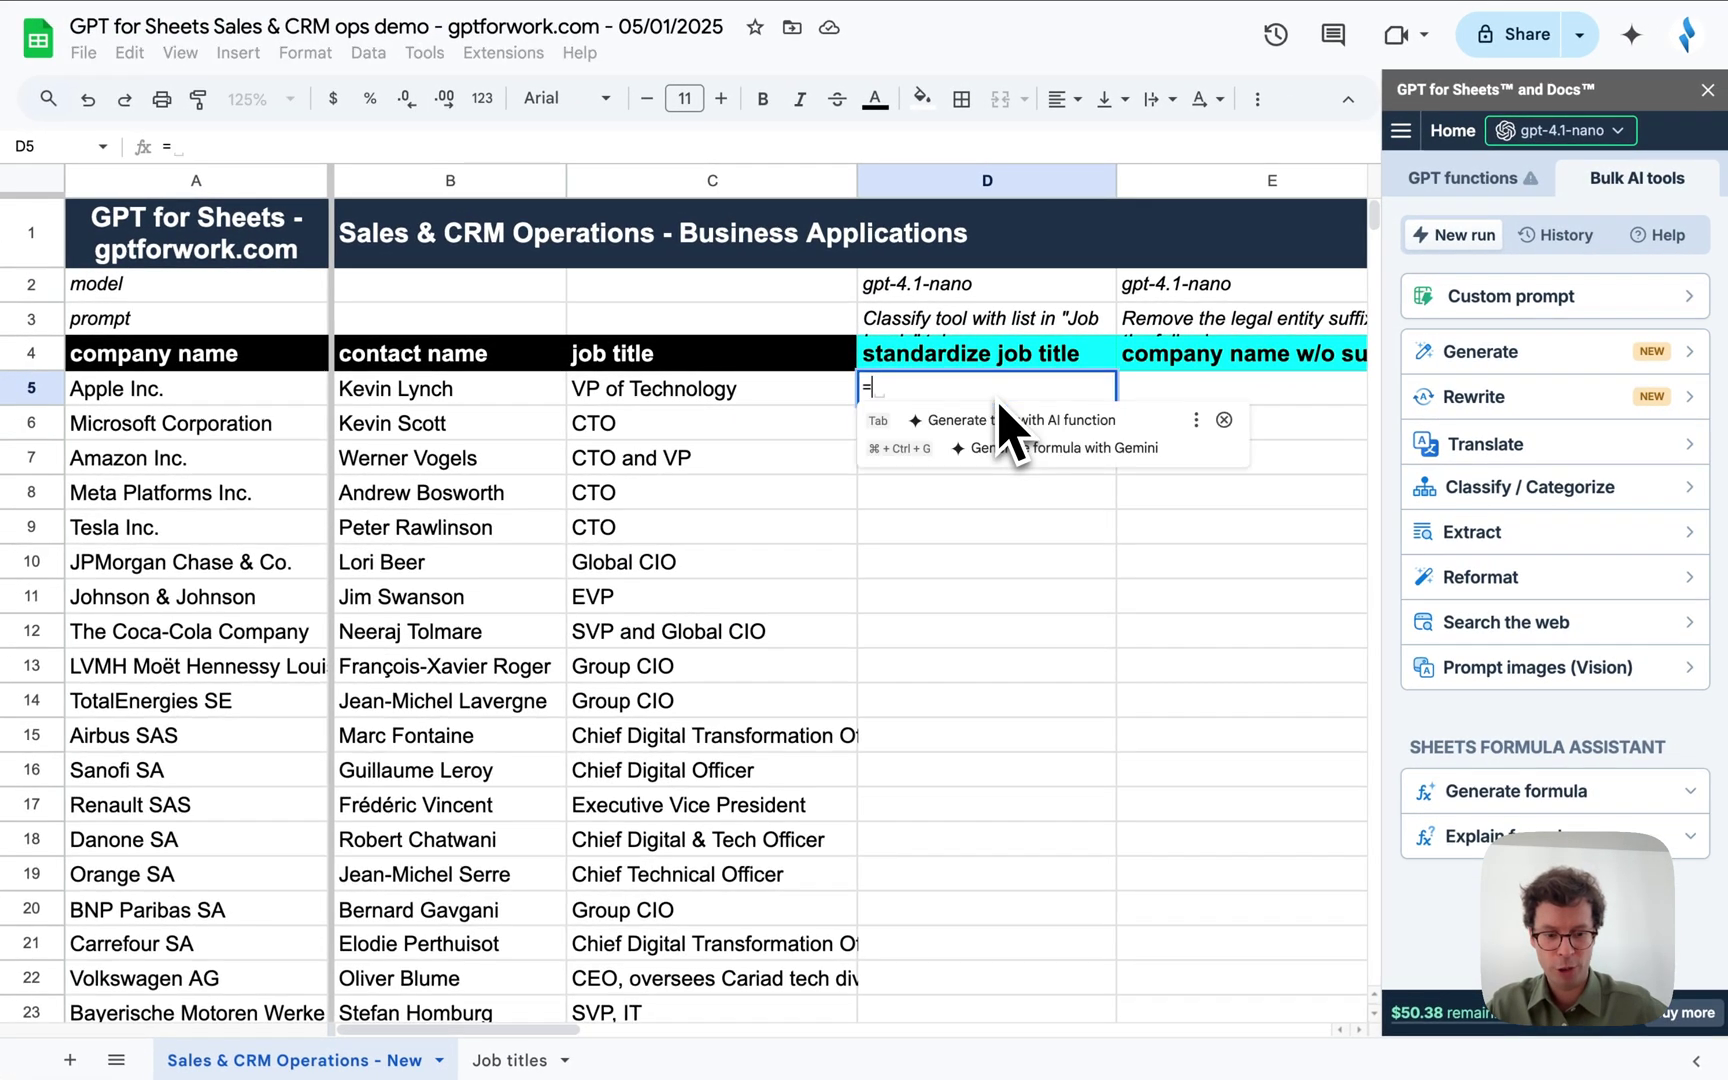
pyautogui.write('_clas')
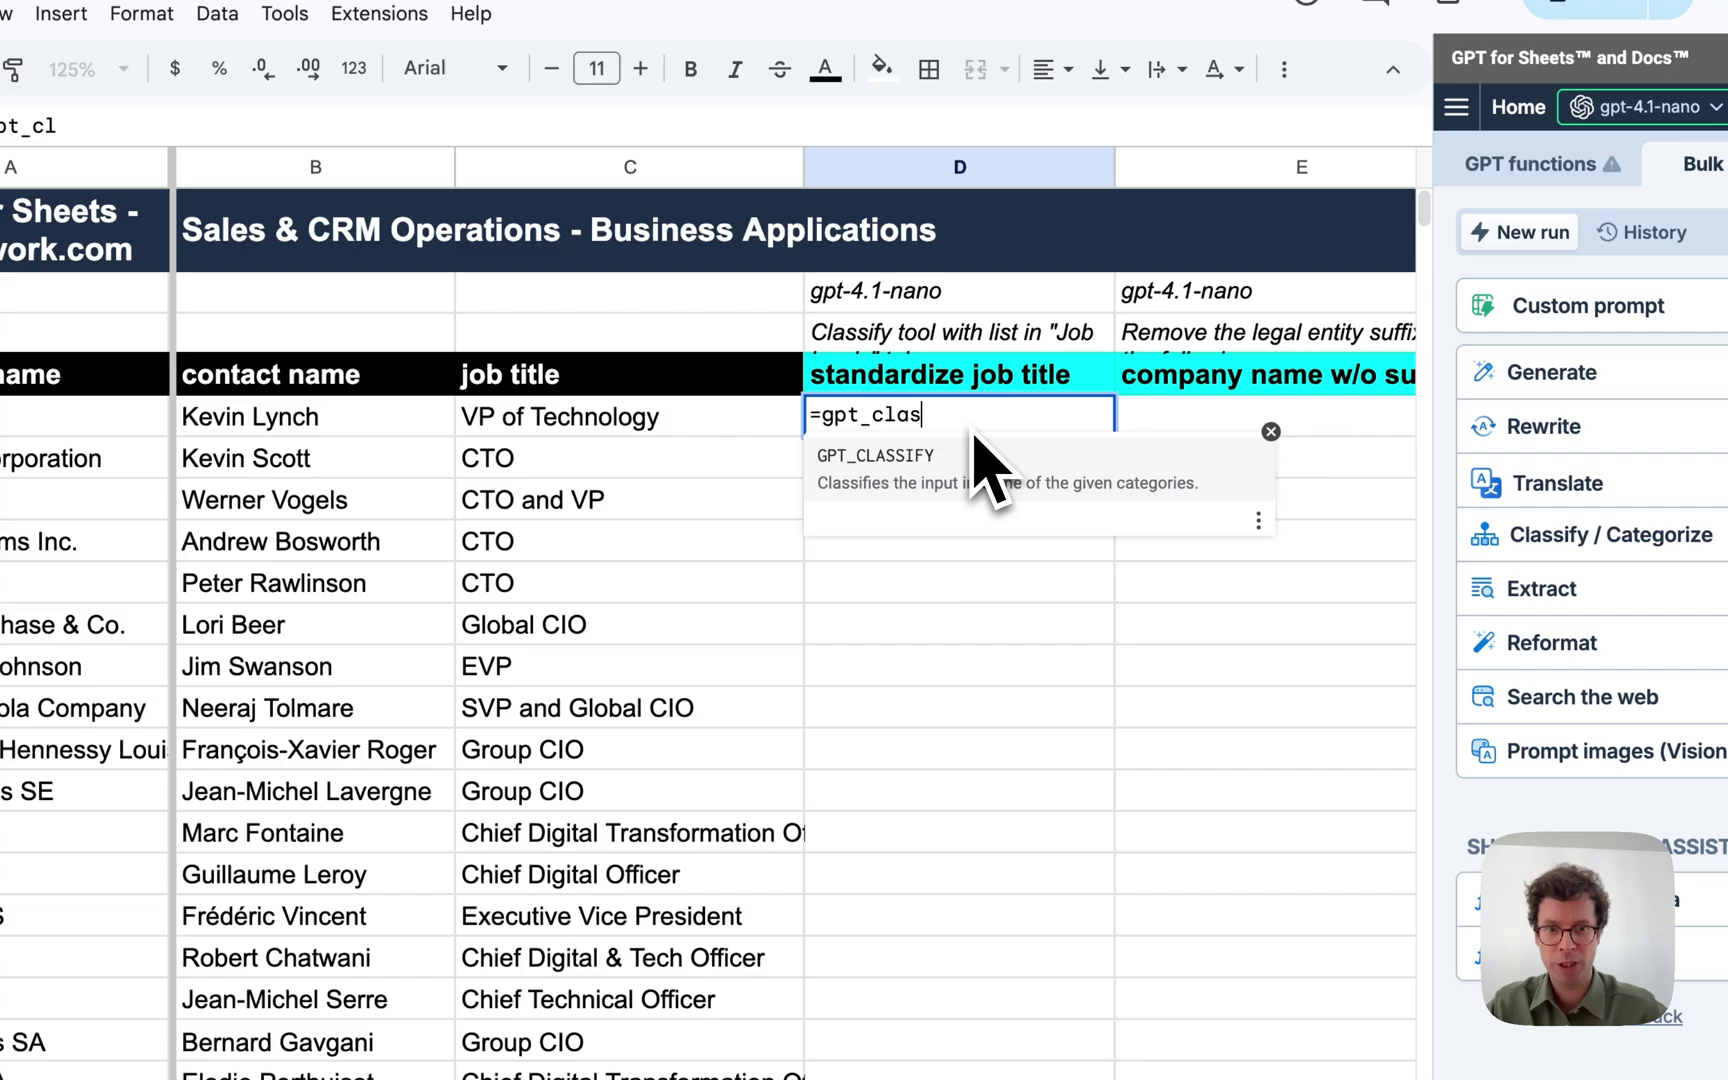
pyautogui.press('Tab')
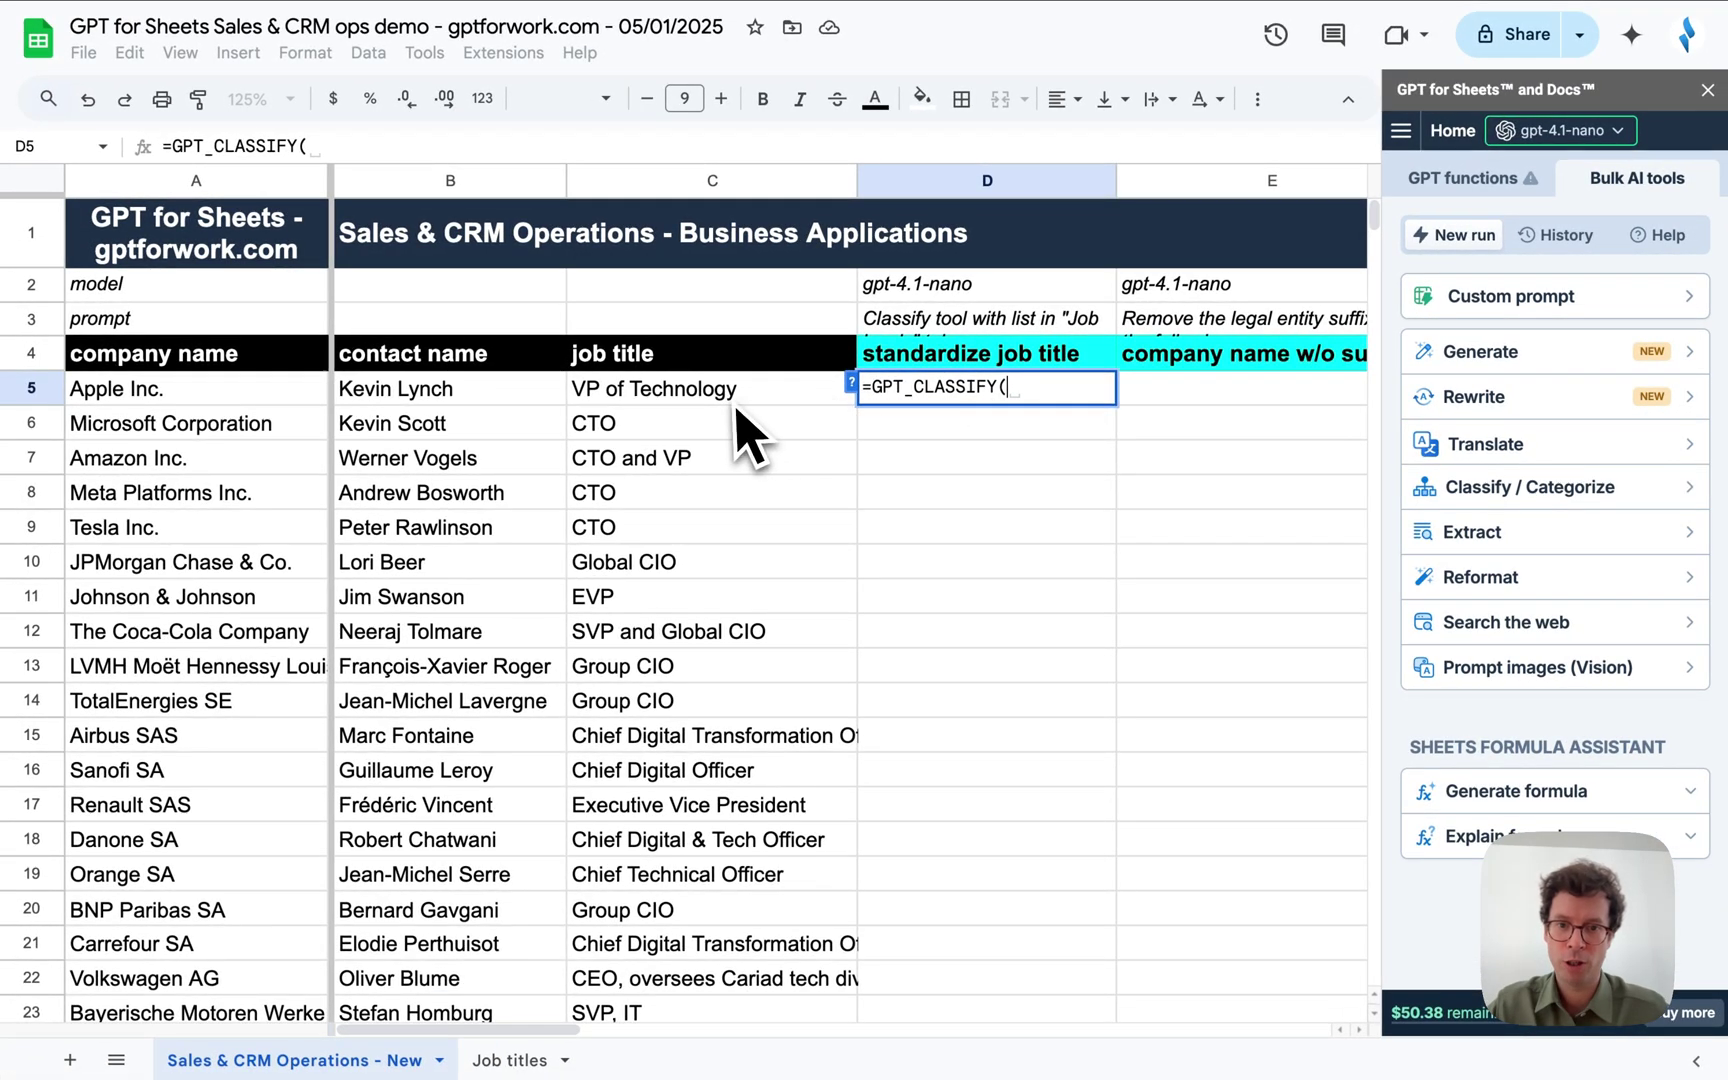
pyautogui.click(712, 398)
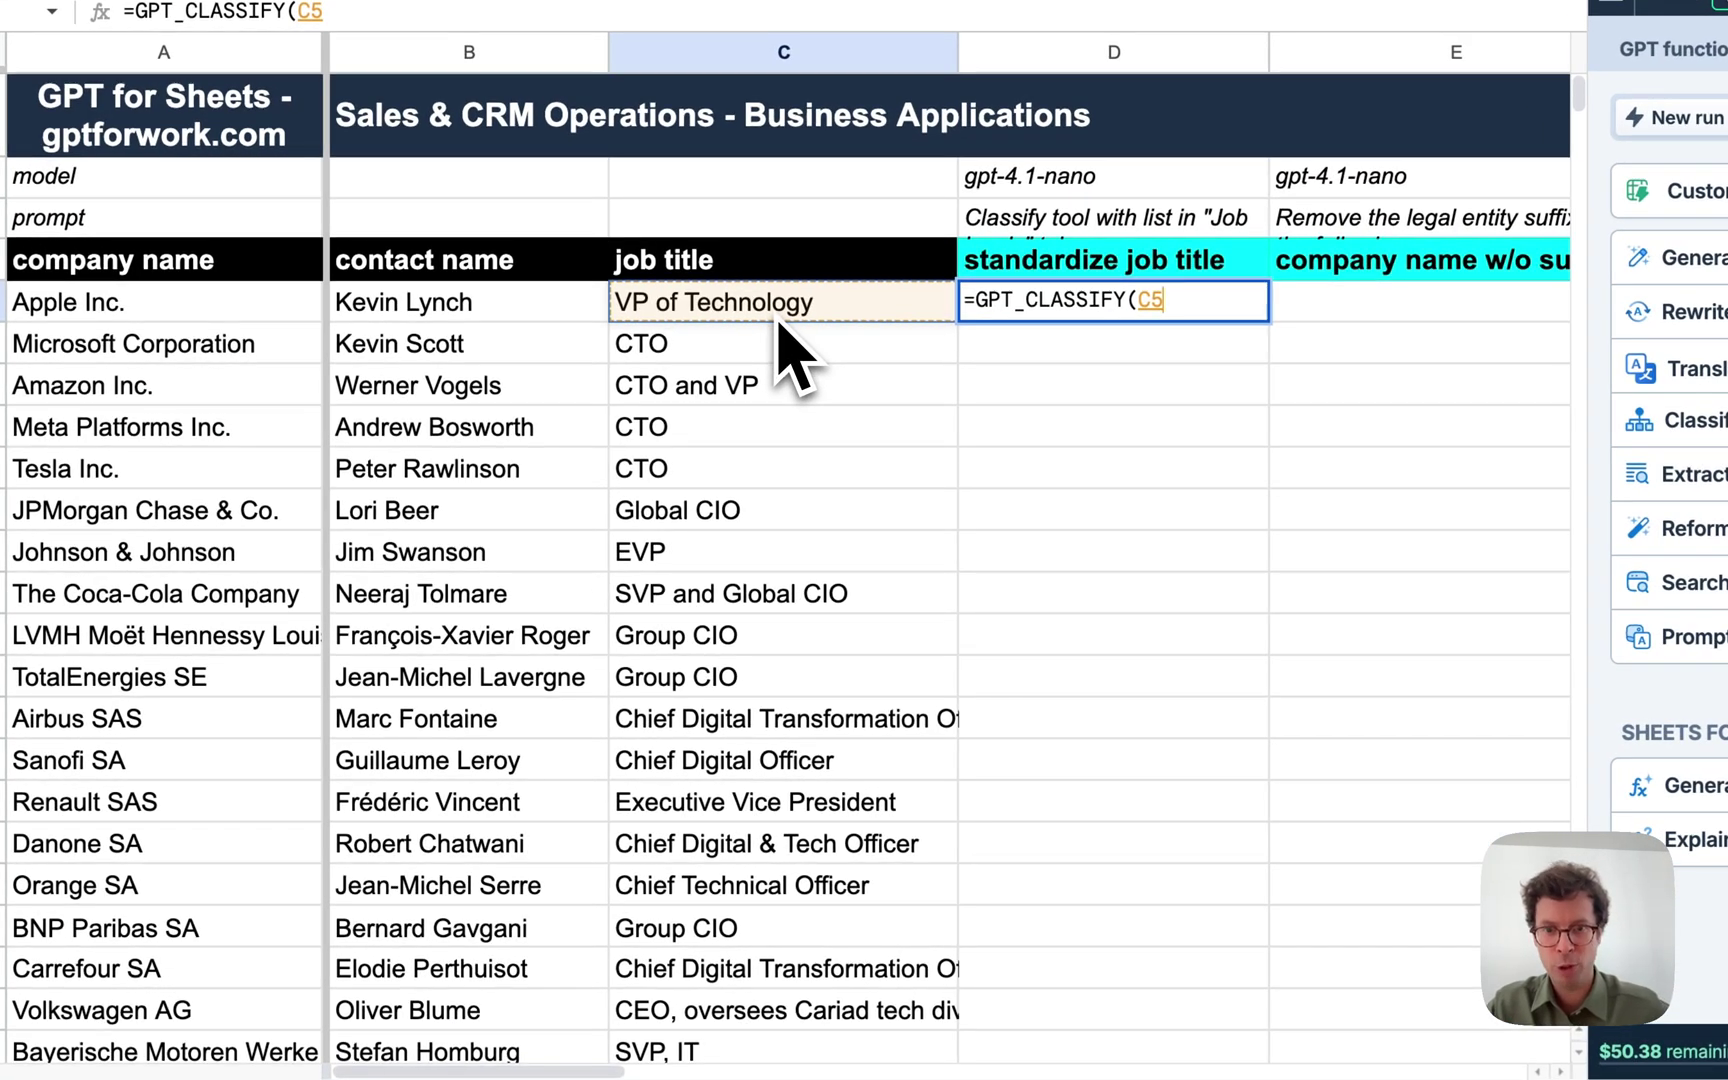
pyautogui.write(',')
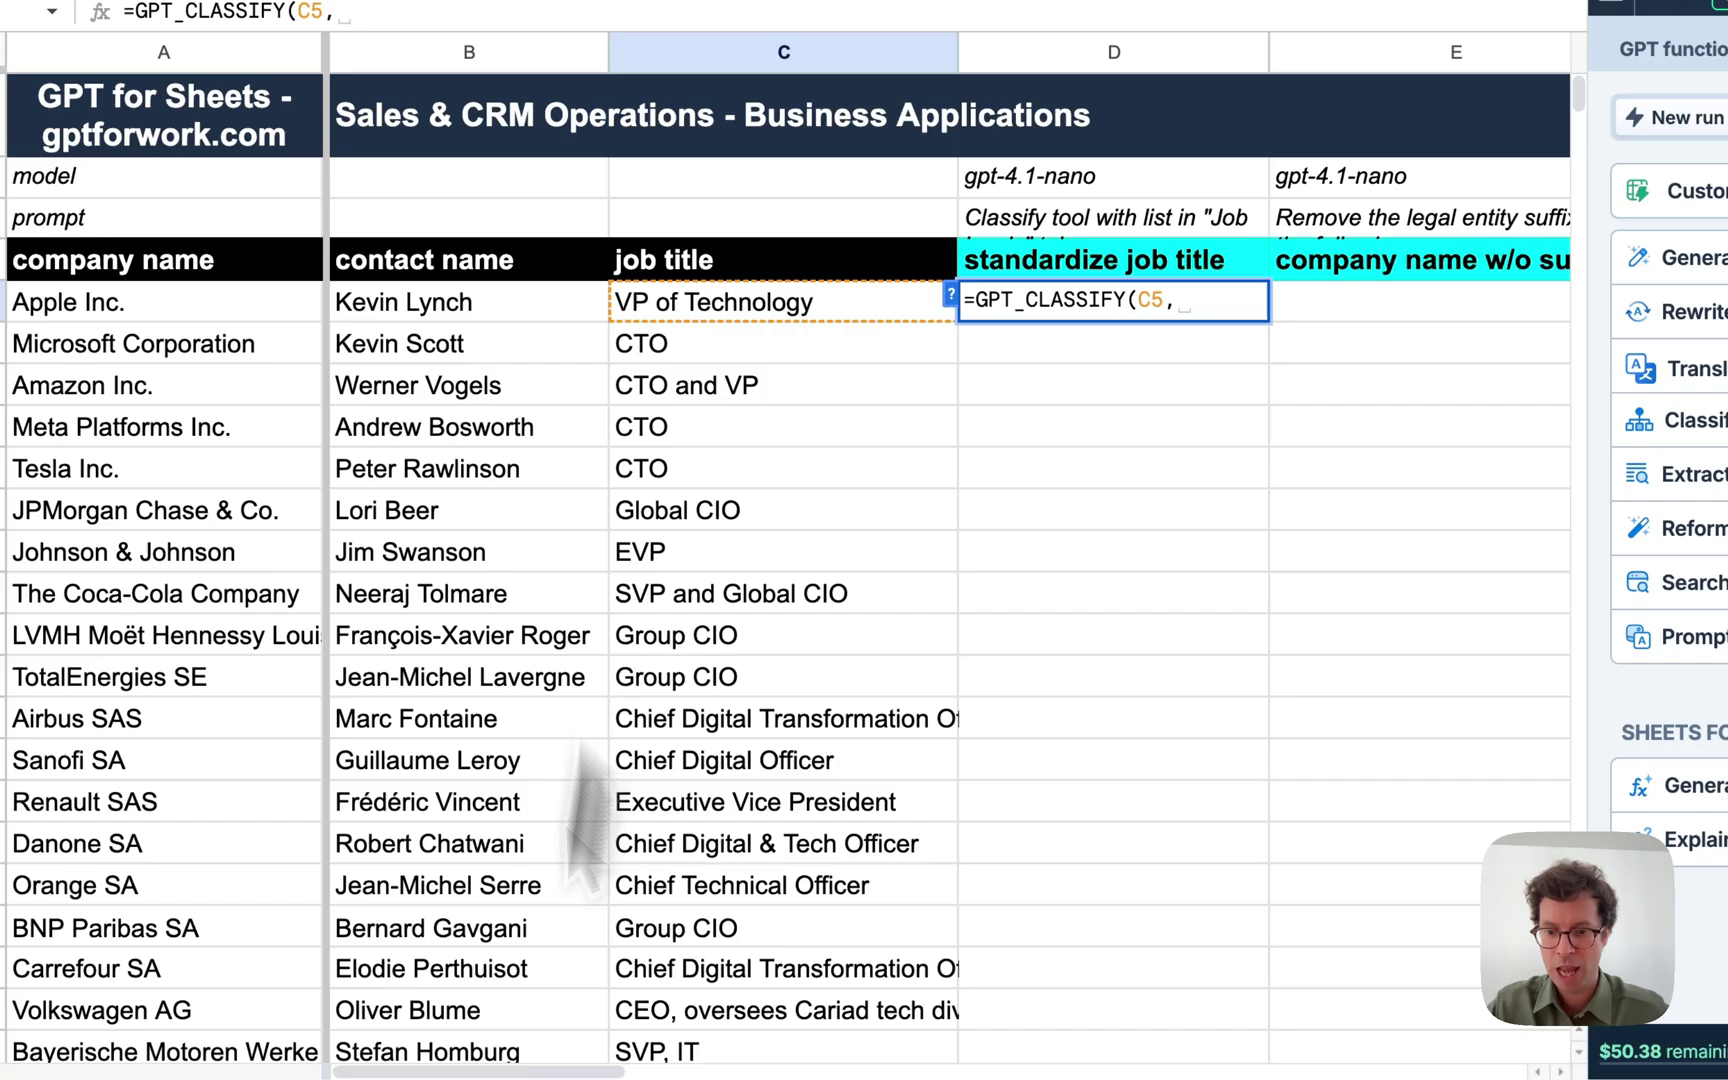
pyautogui.click(598, 1068)
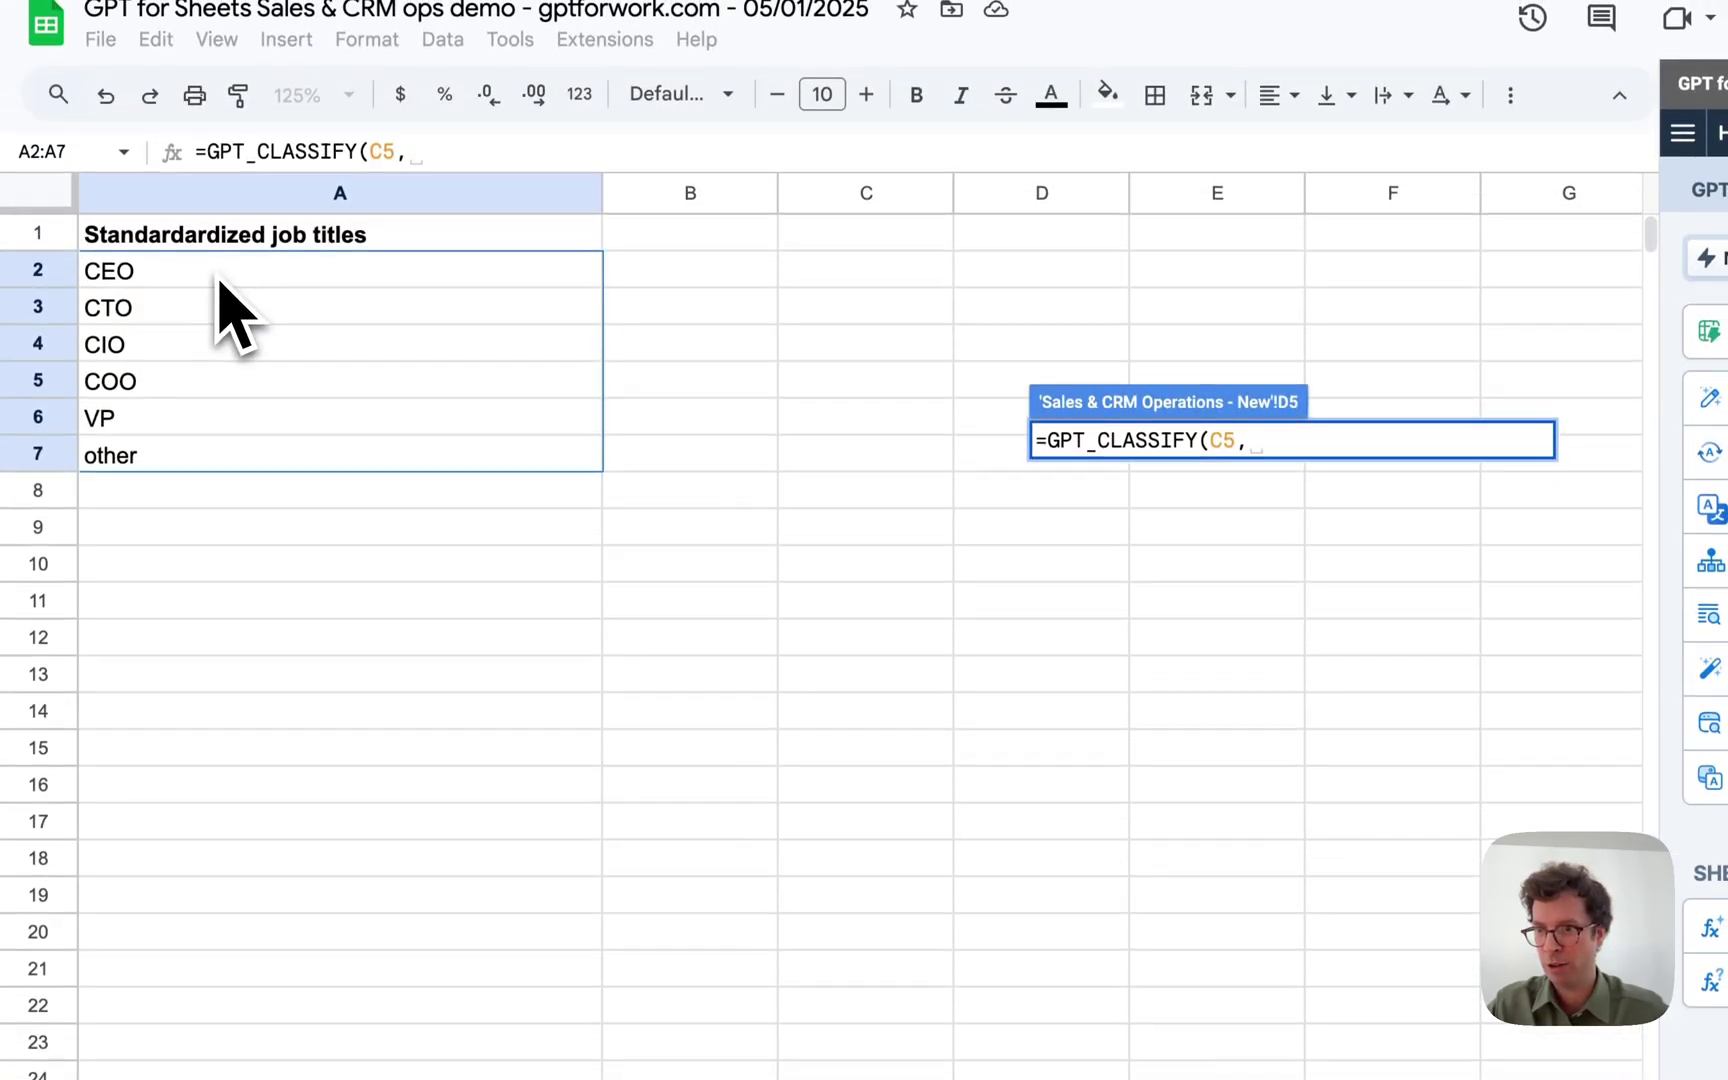
pyautogui.moveTo(218, 285); pyautogui.dragTo(188, 470)
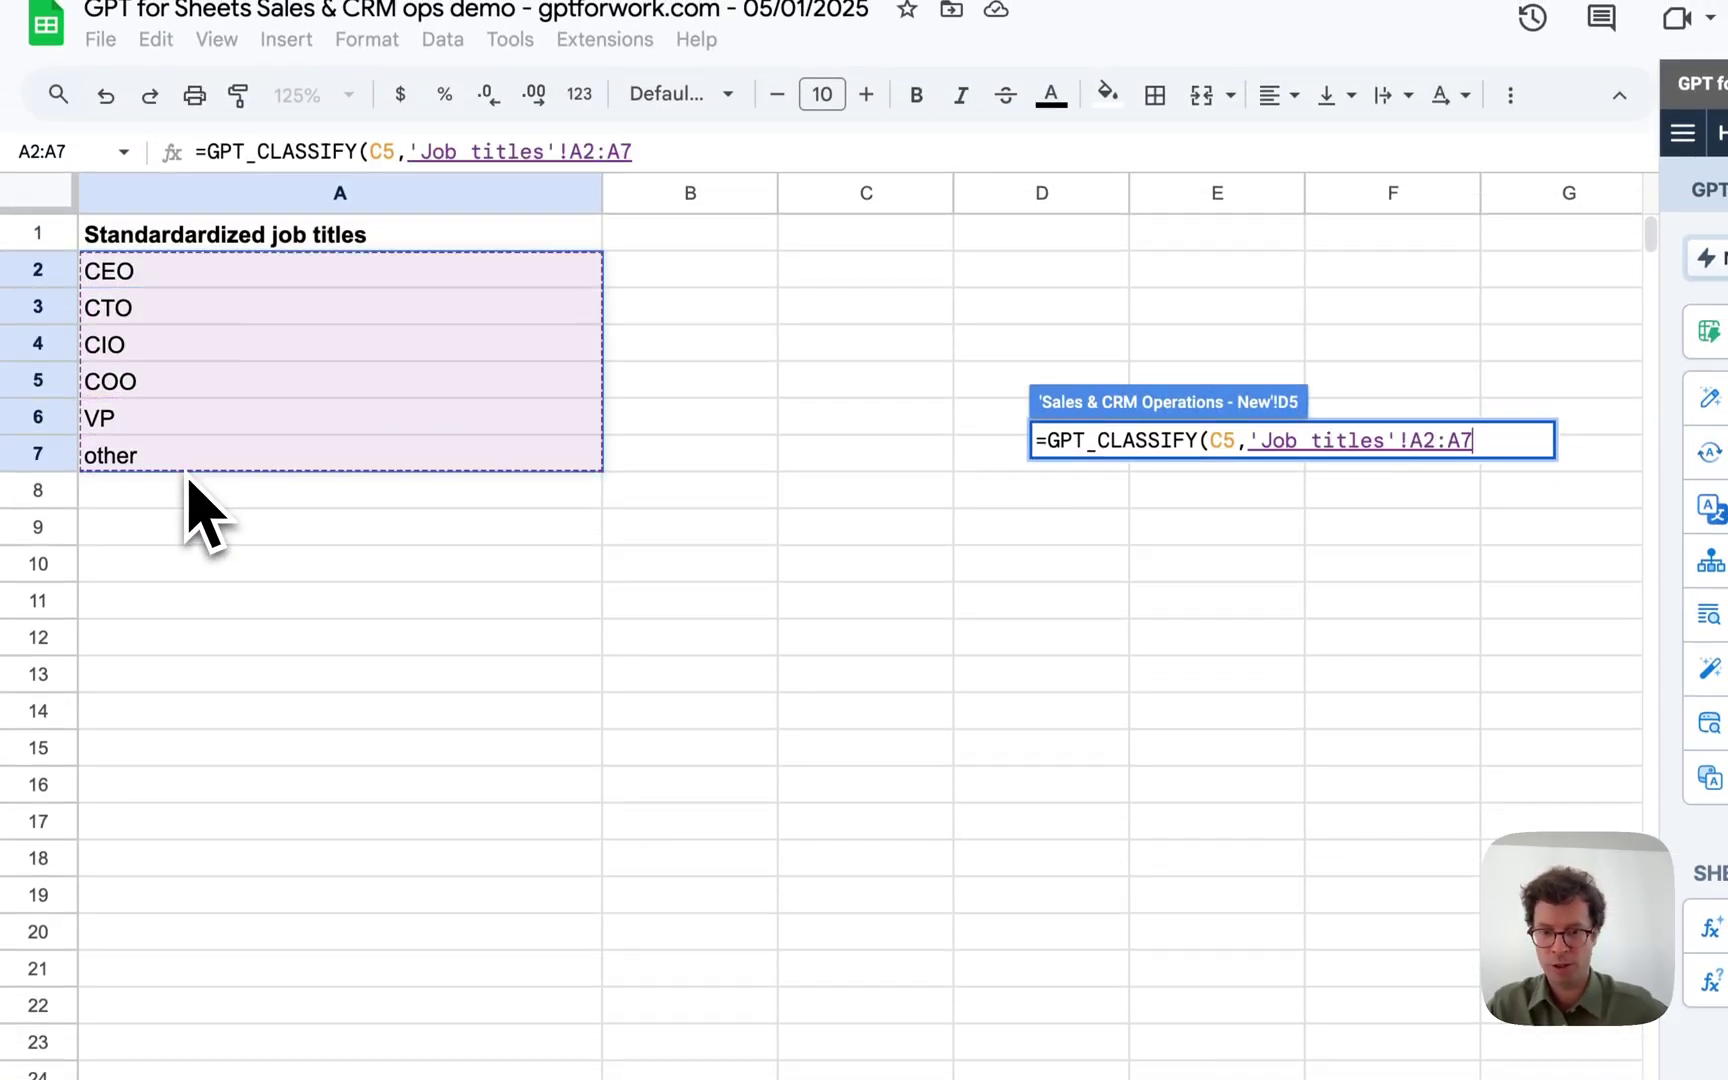
pyautogui.write(')')
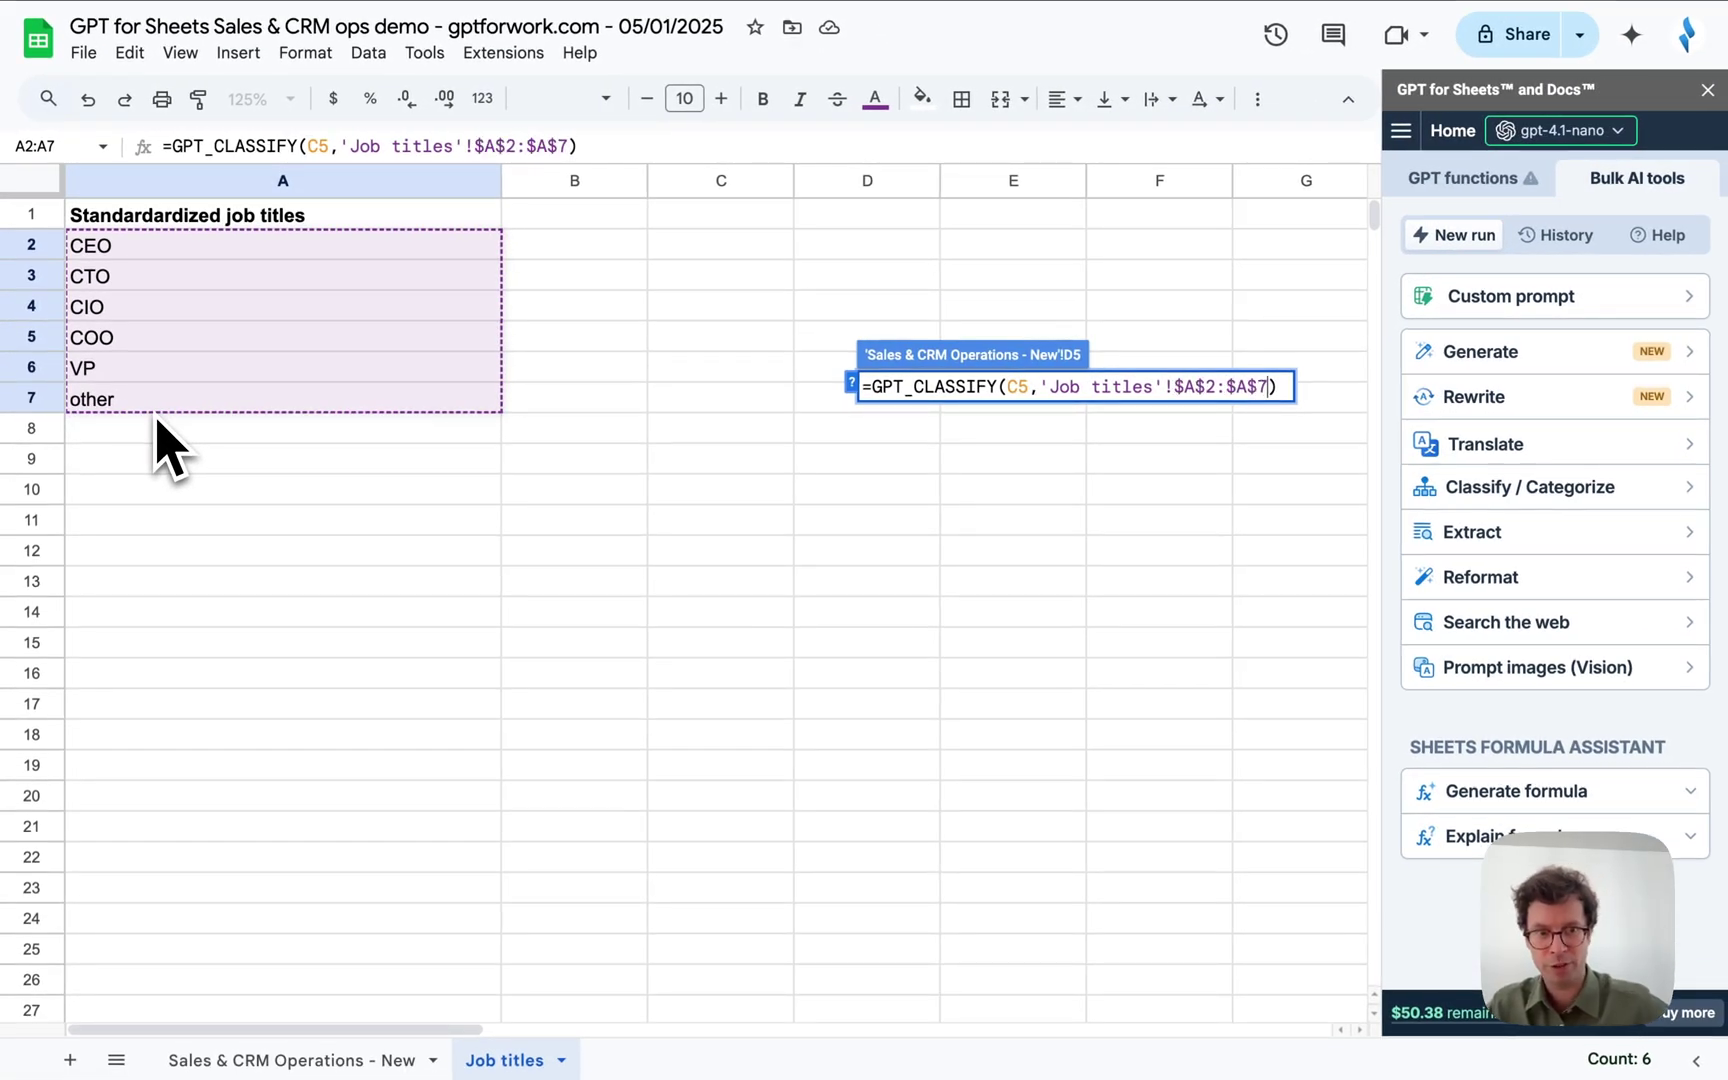
pyautogui.press('Return')
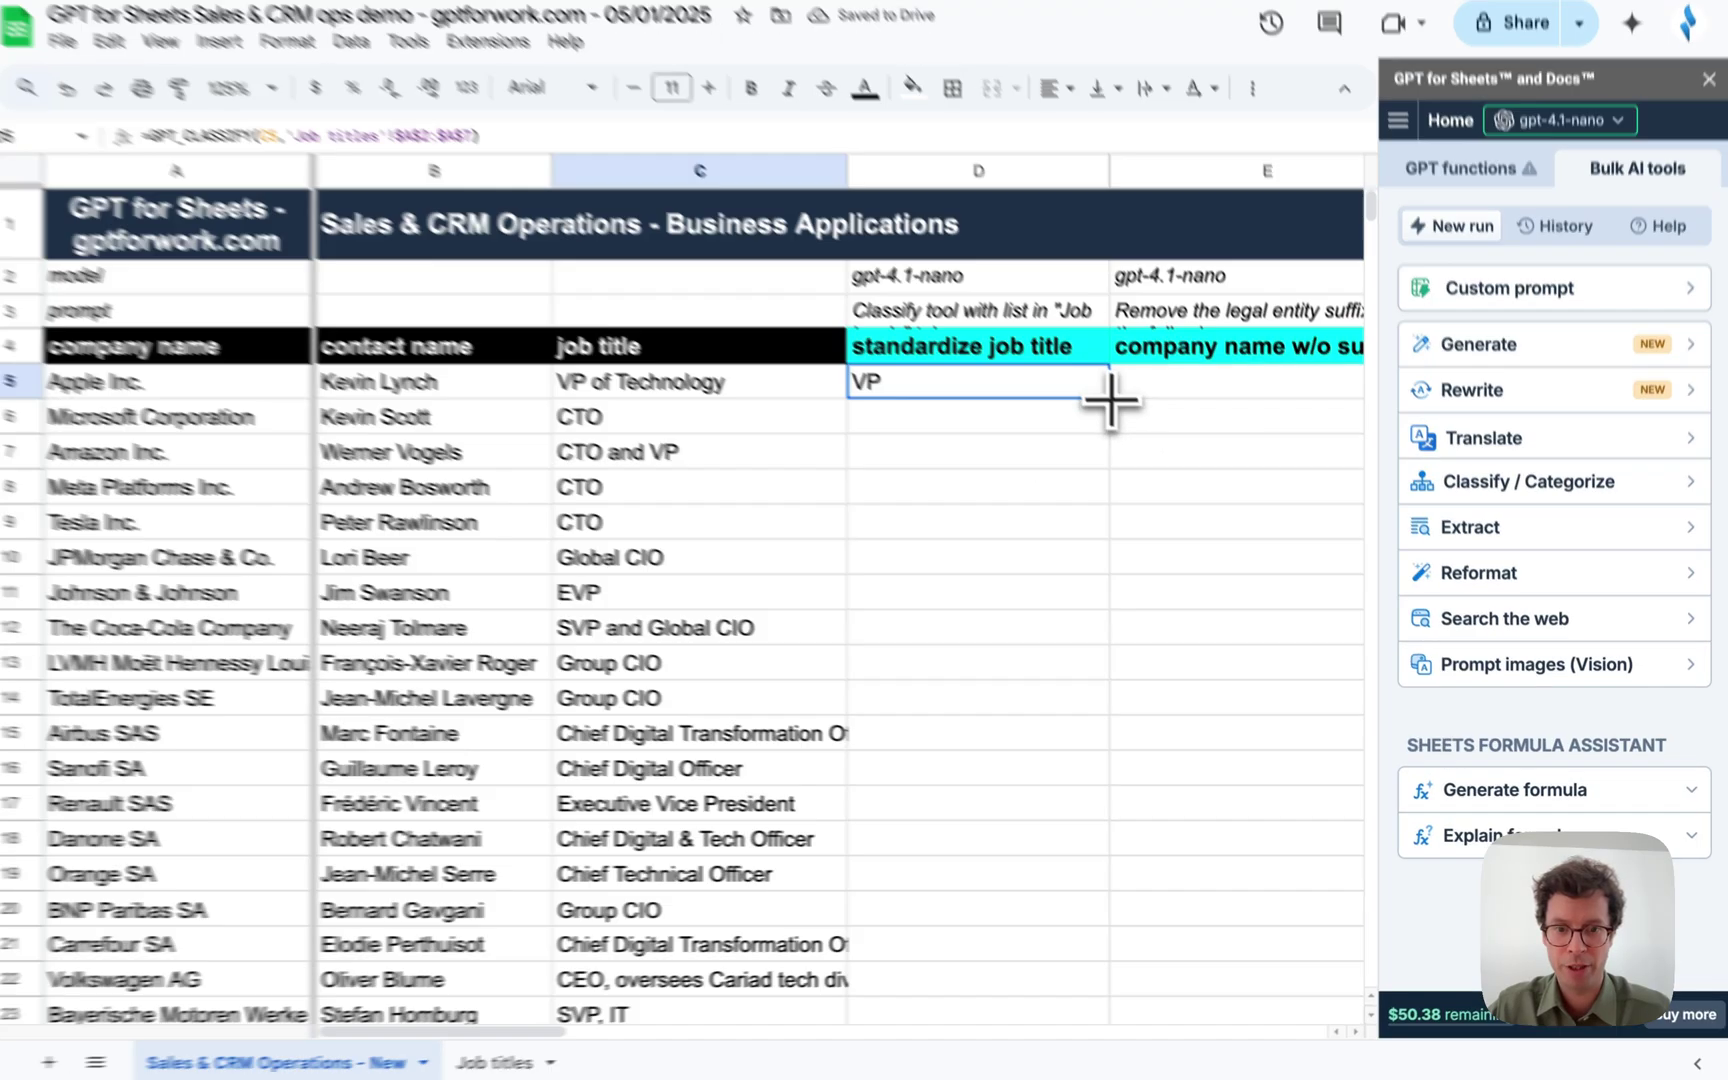
# Copy D5's classification formula down to D23, then select E5 for suffix-free company names.
pyautogui.moveTo(1117, 405); pyautogui.dragTo(1141, 727)
pyautogui.moveTo(1048, 697); pyautogui.dragTo(1001, 1046)
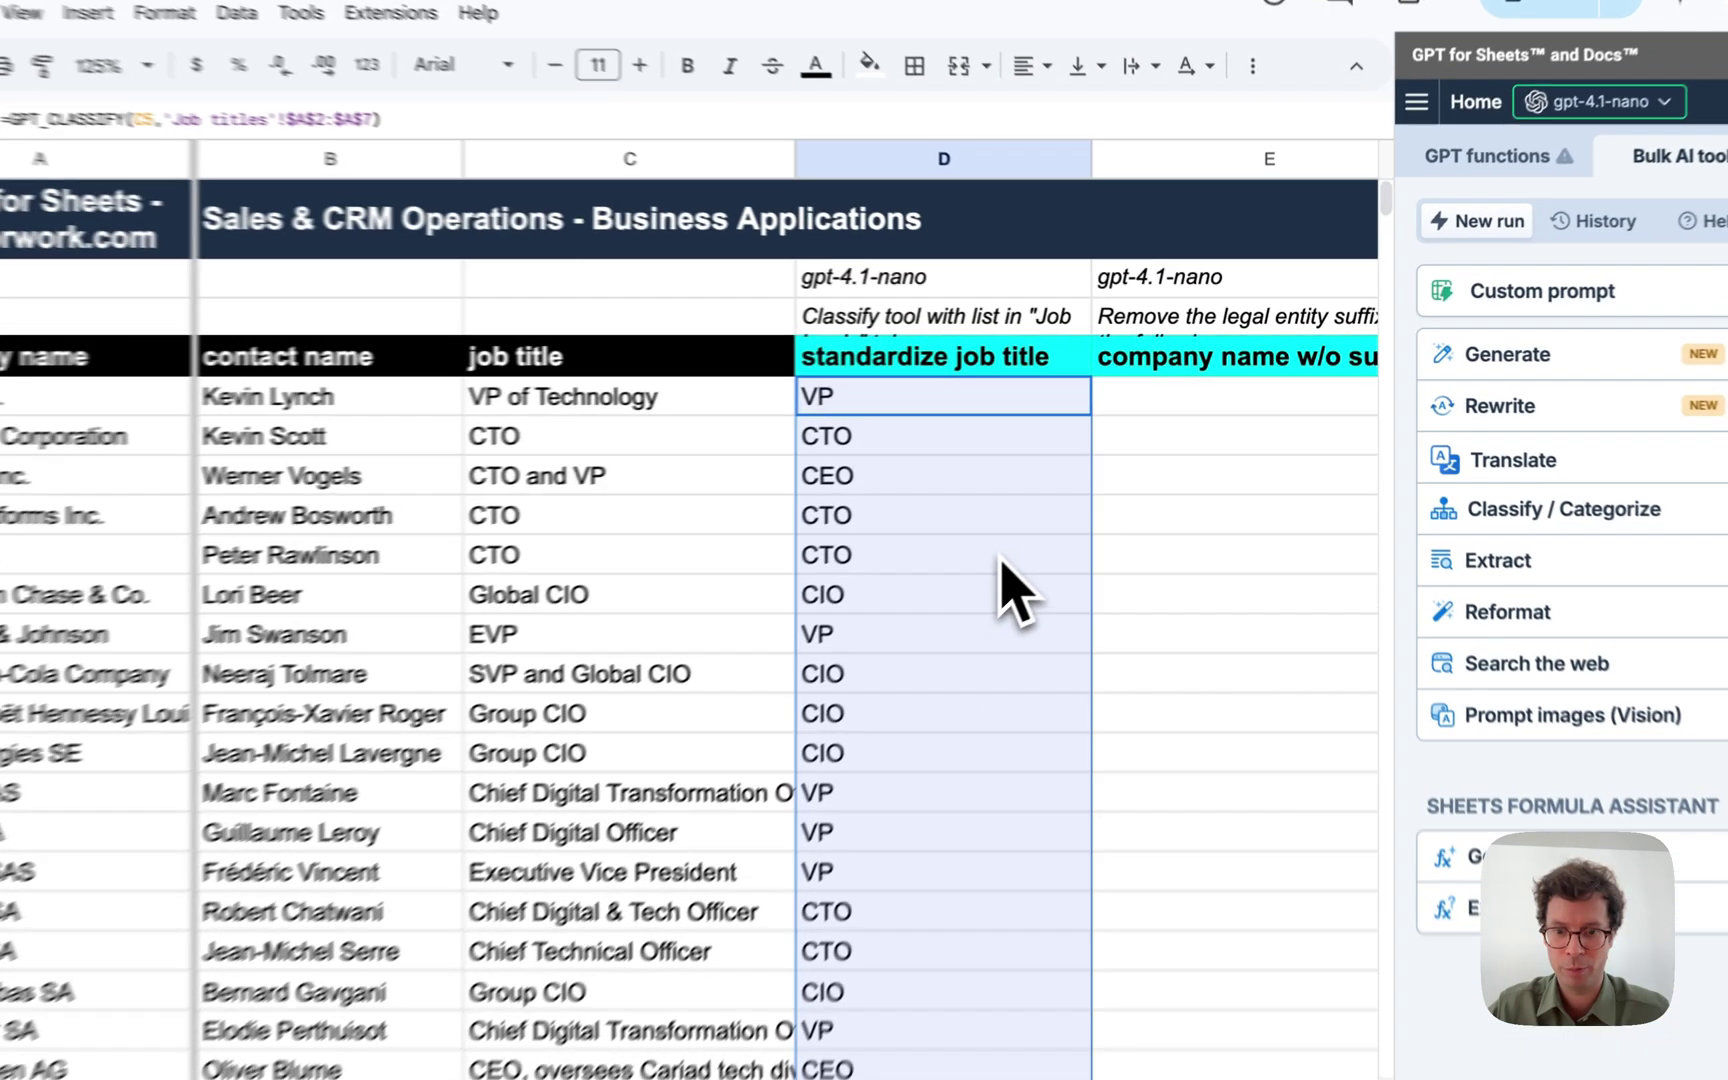
pyautogui.click(1037, 530)
pyautogui.hscroll(5, 1196, 656)
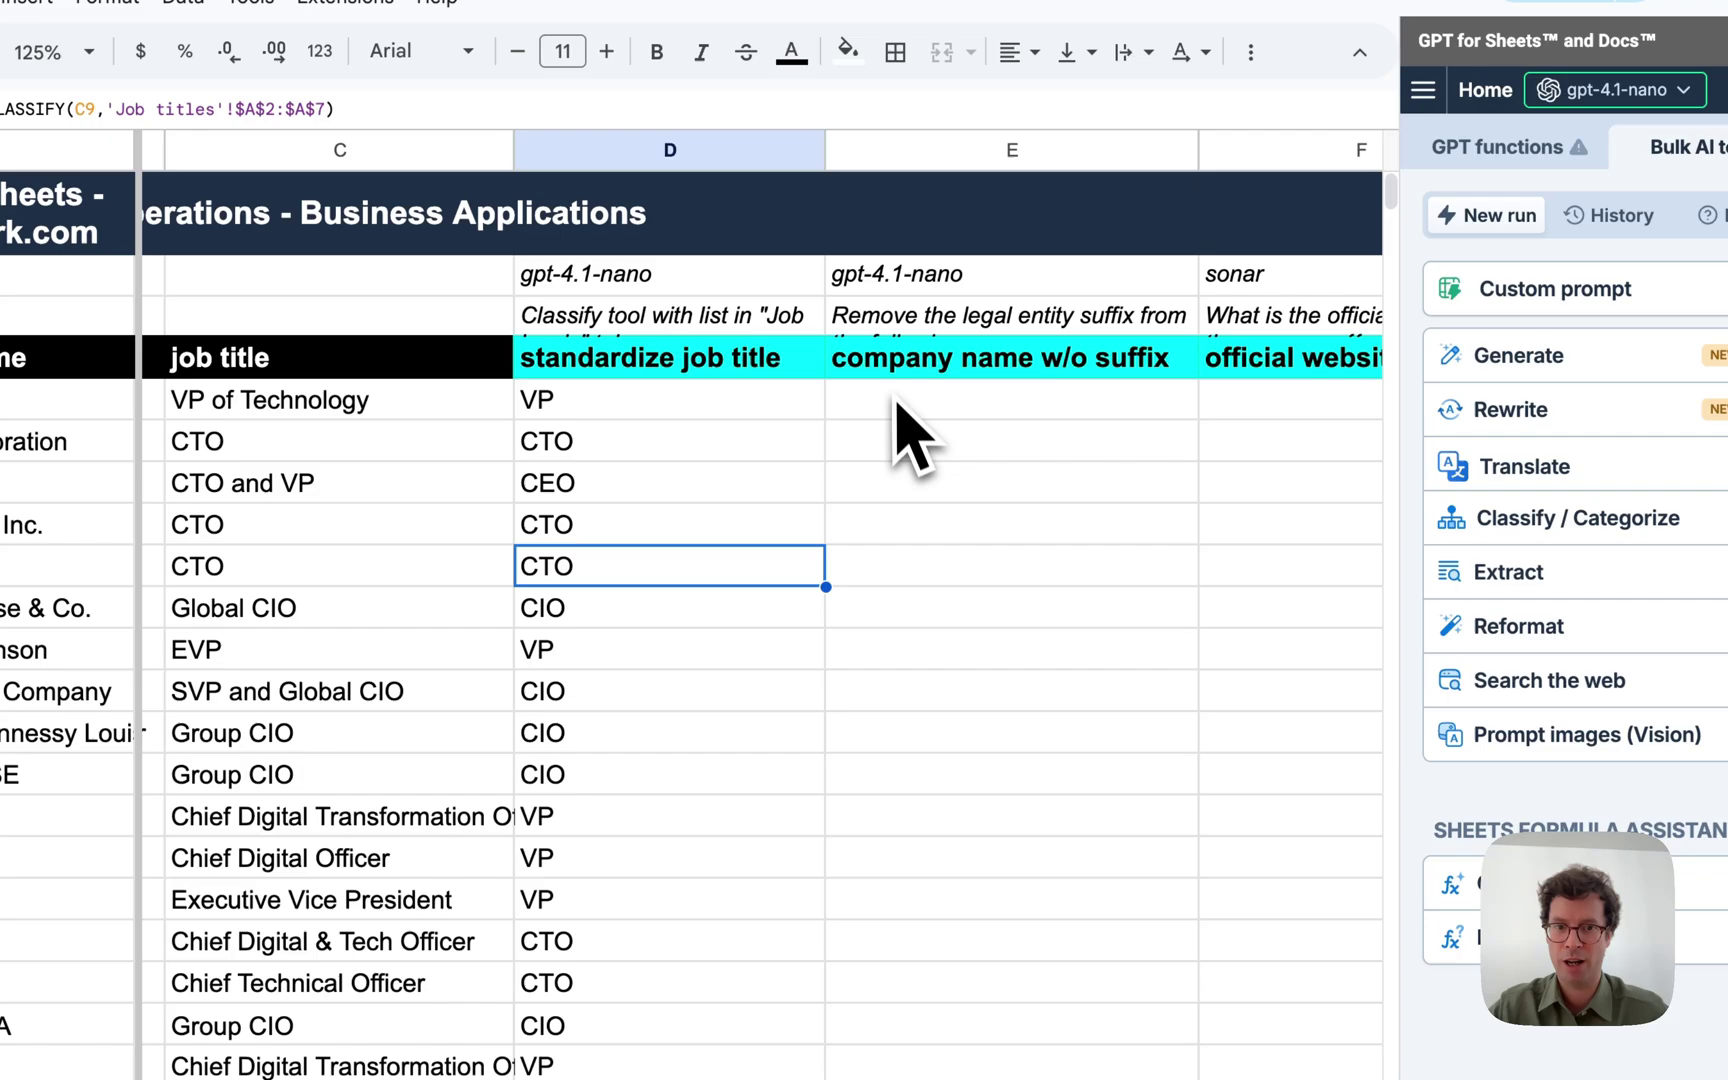
pyautogui.click(925, 408)
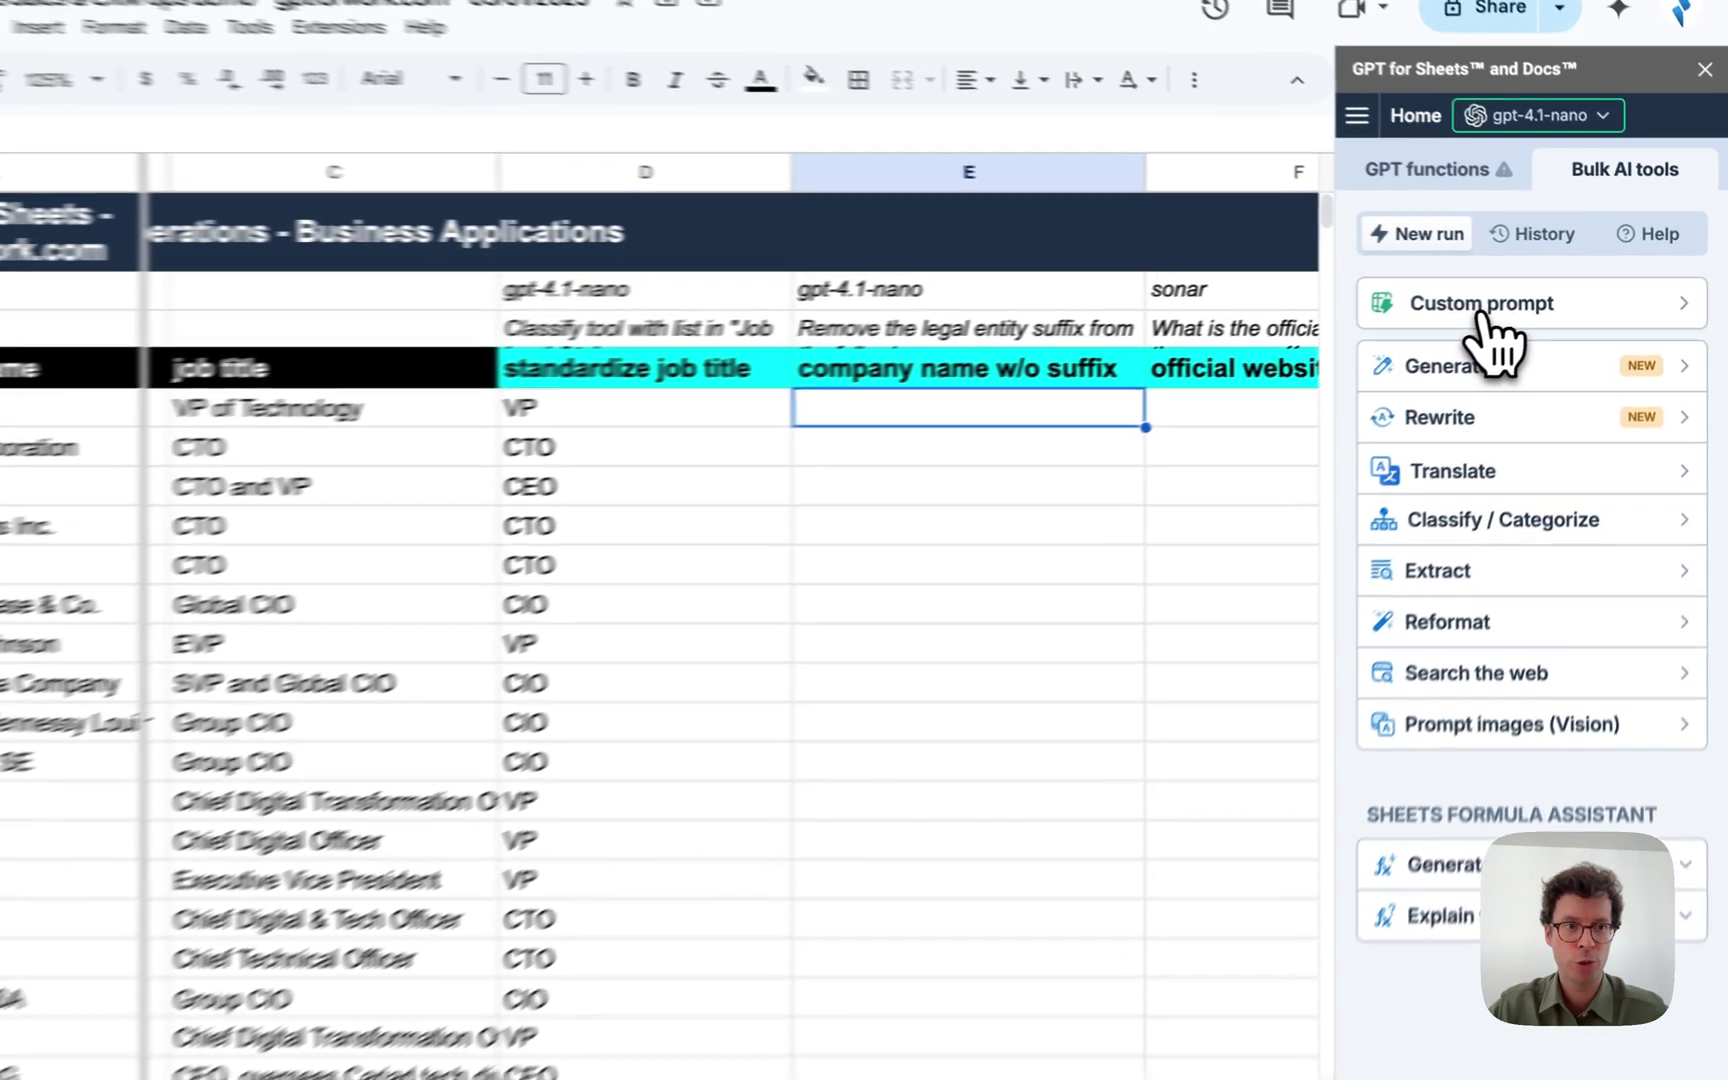
# Paste E3's legal-suffix removal prompt into a new GPT for Sheets custom prompt.
pyautogui.click(1518, 300)
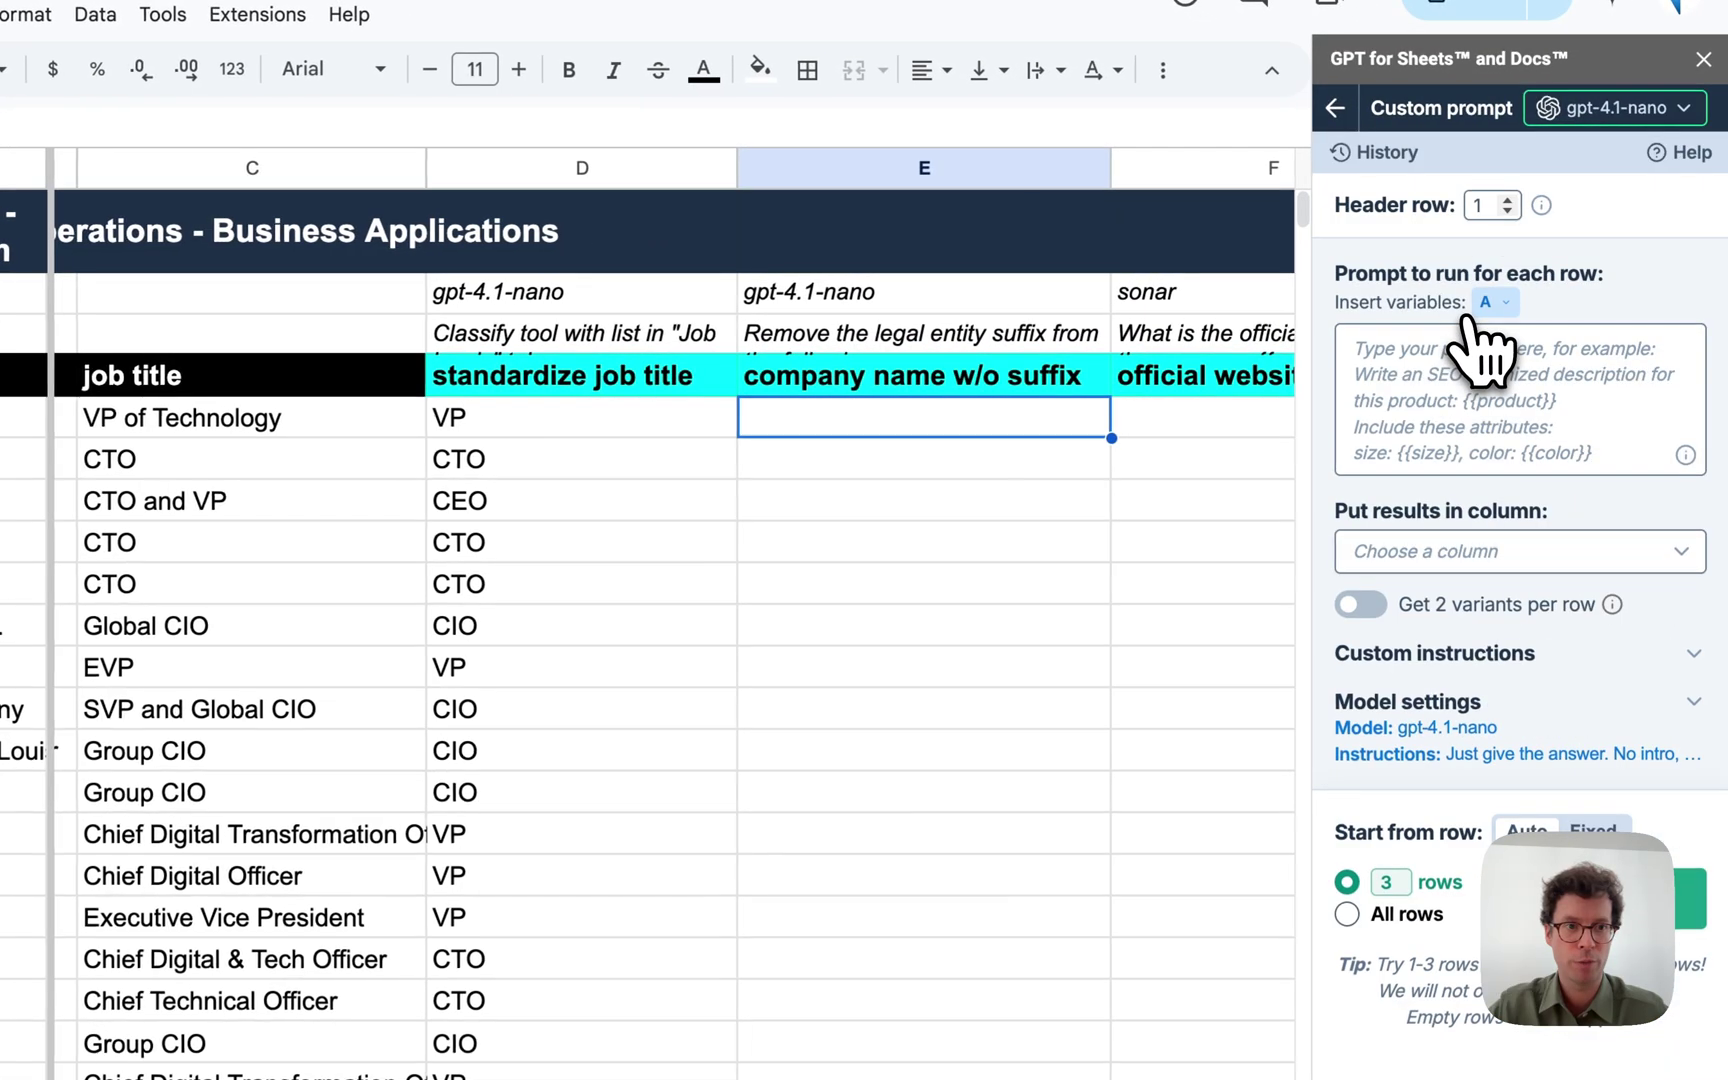
pyautogui.click(1430, 395)
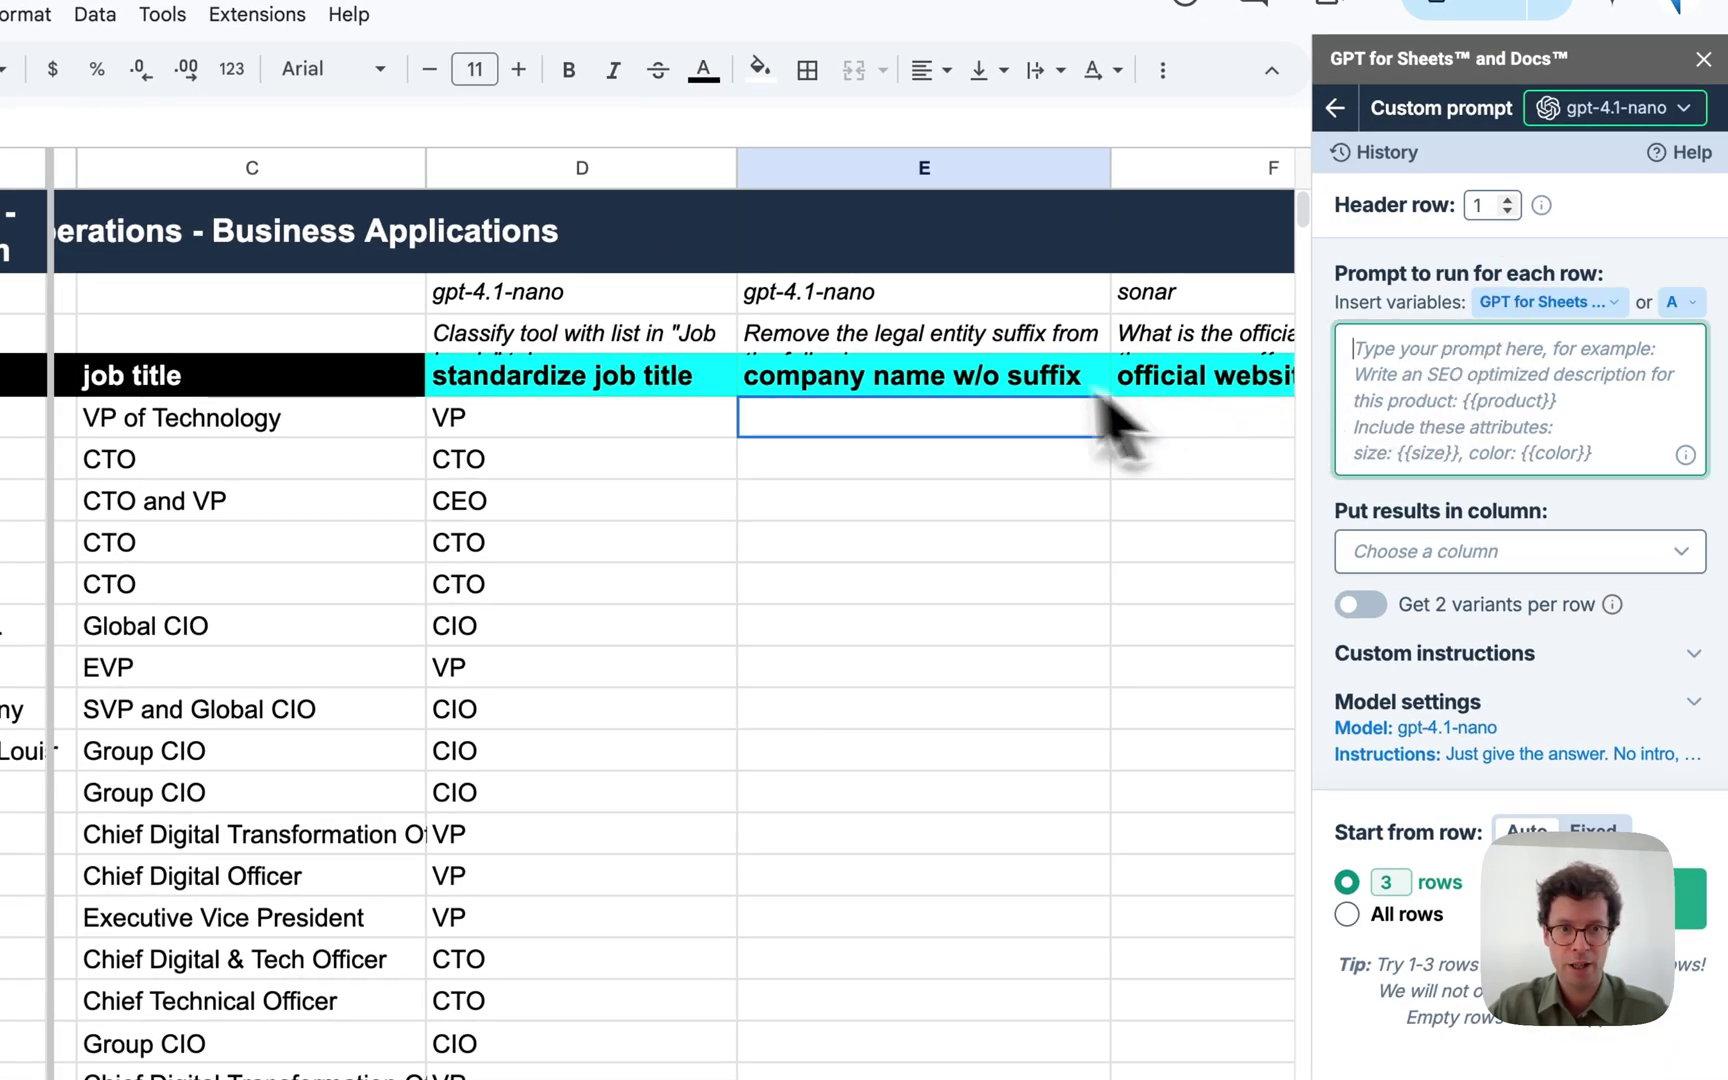
pyautogui.doubleClick(980, 340)
pyautogui.hotkey('ctrl', 'a')
pyautogui.hotkey('ctrl', 'c')
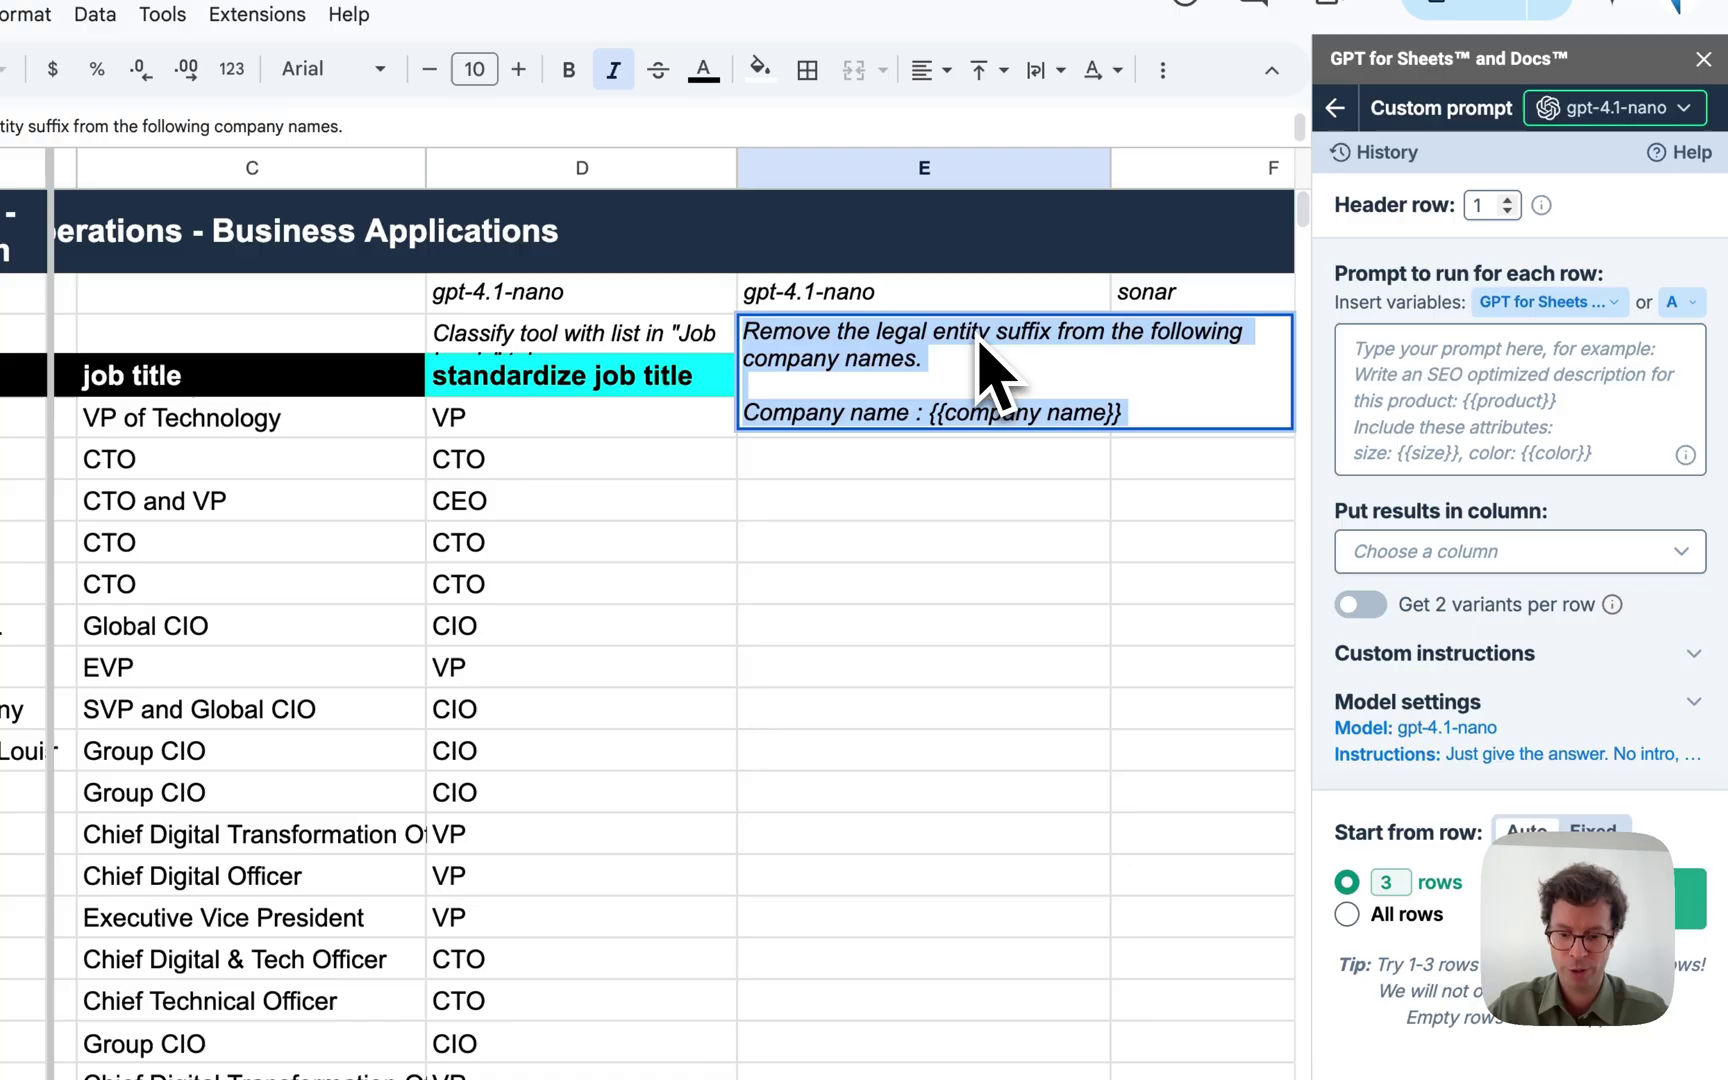
pyautogui.press('Escape')
pyautogui.click(1460, 415)
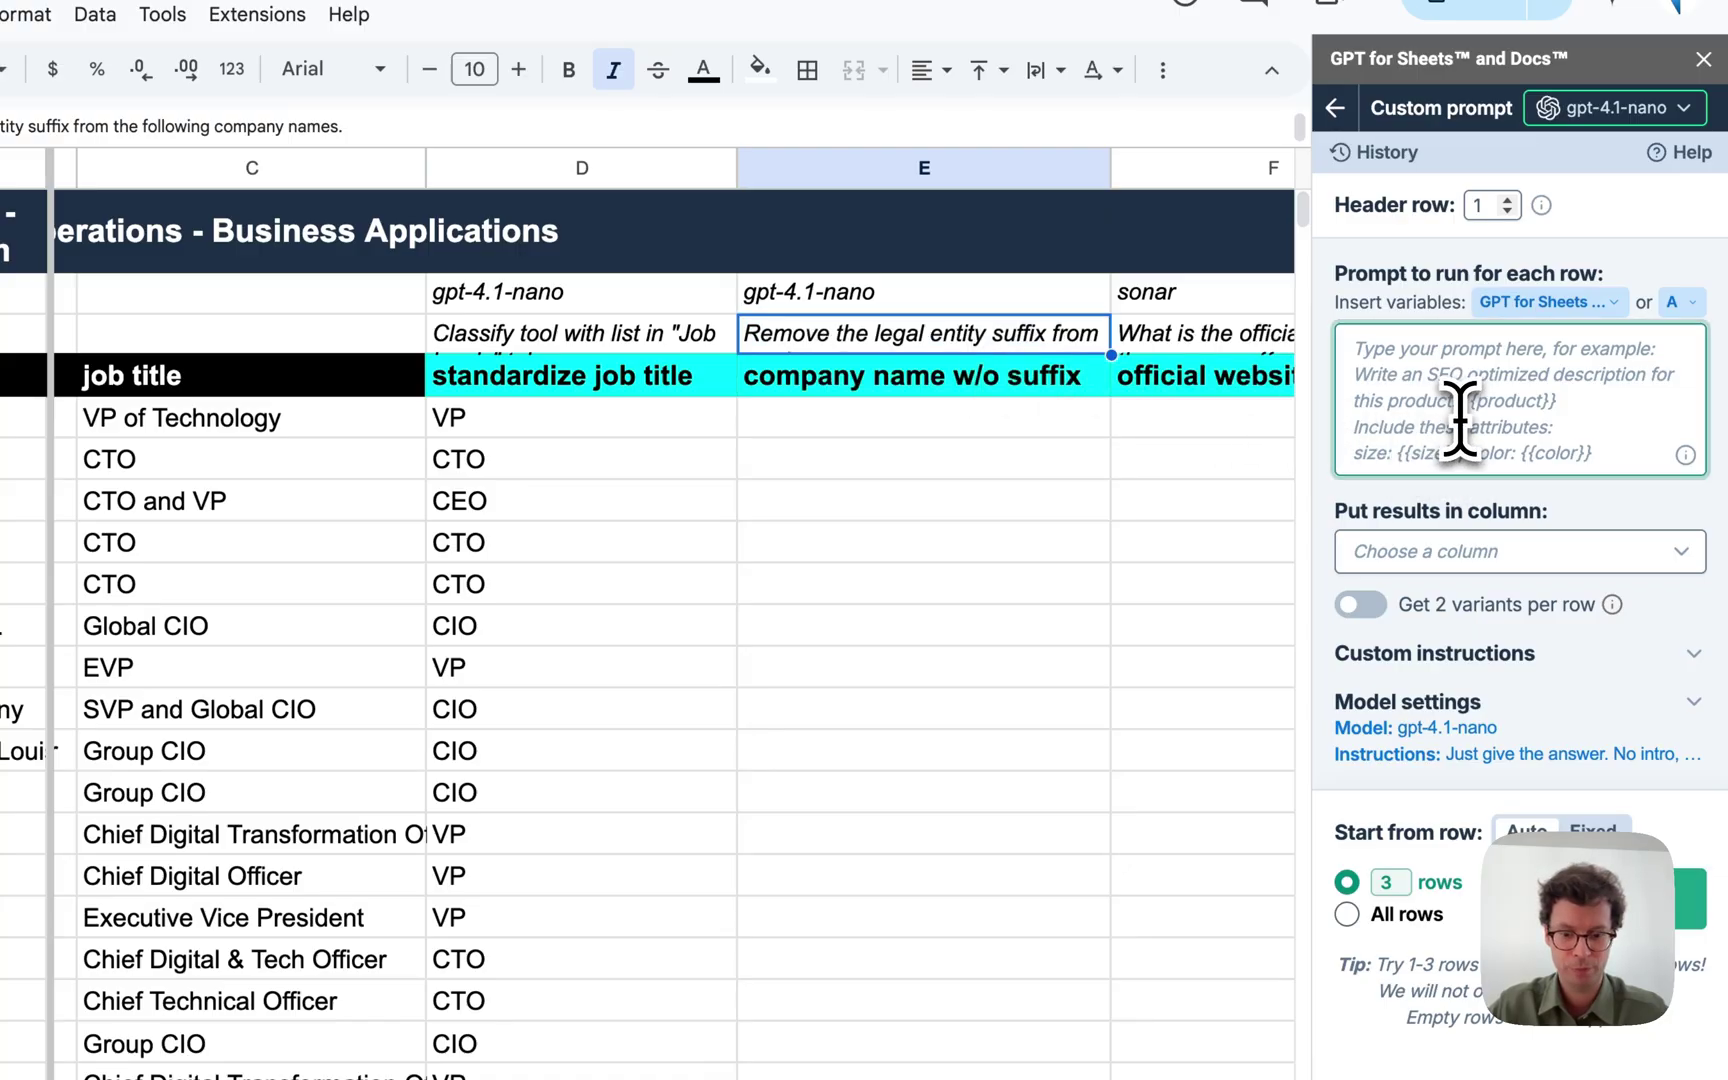
pyautogui.hotkey('ctrl', 'v')
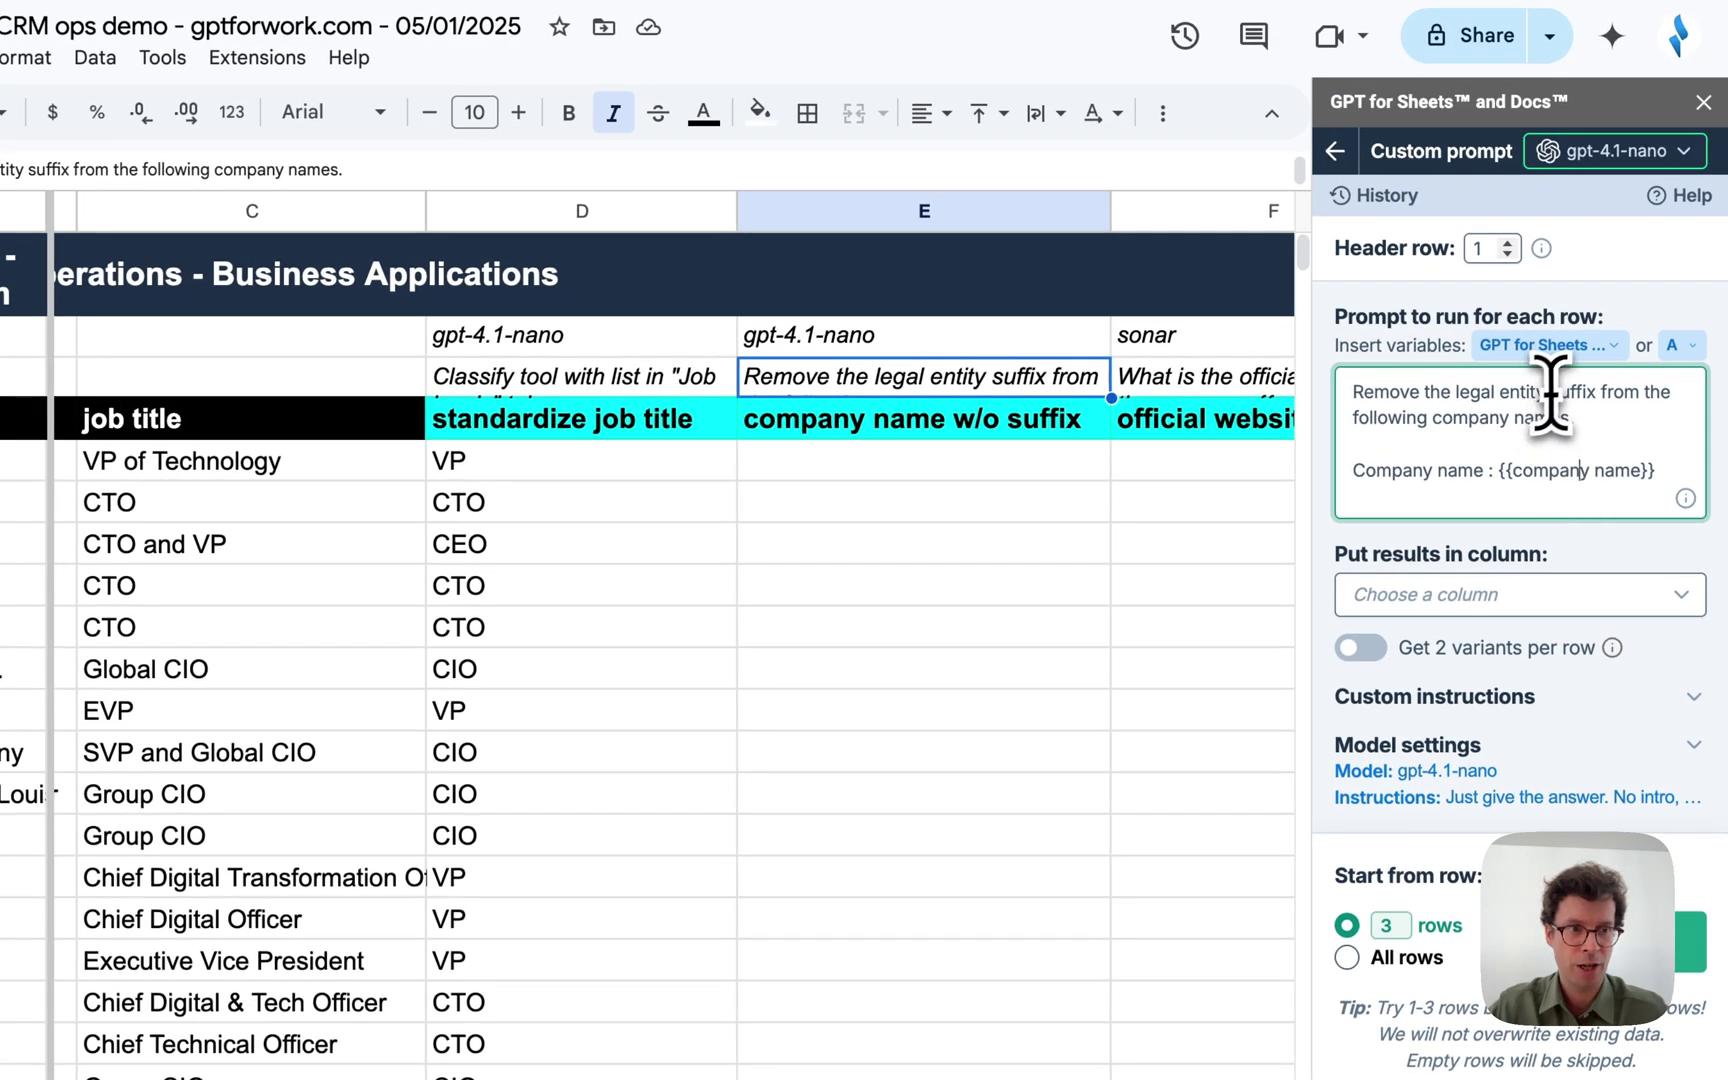
# Set the custom prompt's header row to 4, where the company name header sits.
pyautogui.click(1508, 245)
pyautogui.click(1508, 245)
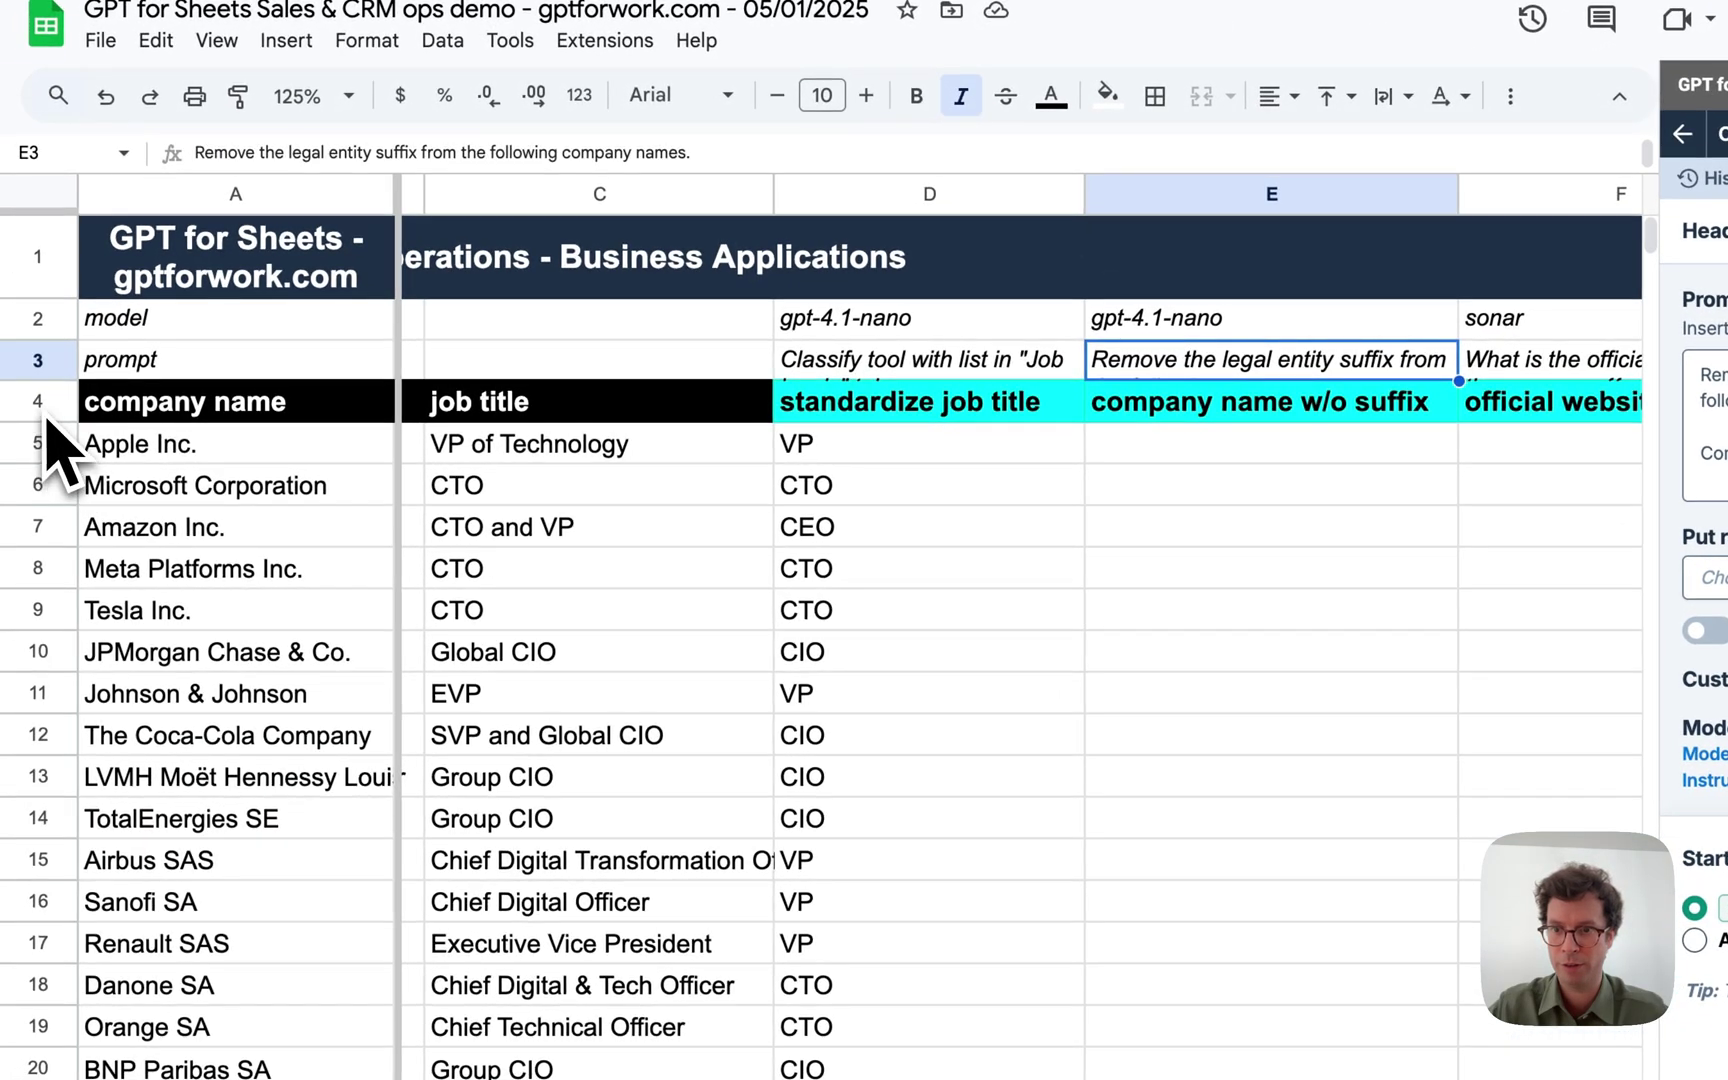
pyautogui.click(0, 427)
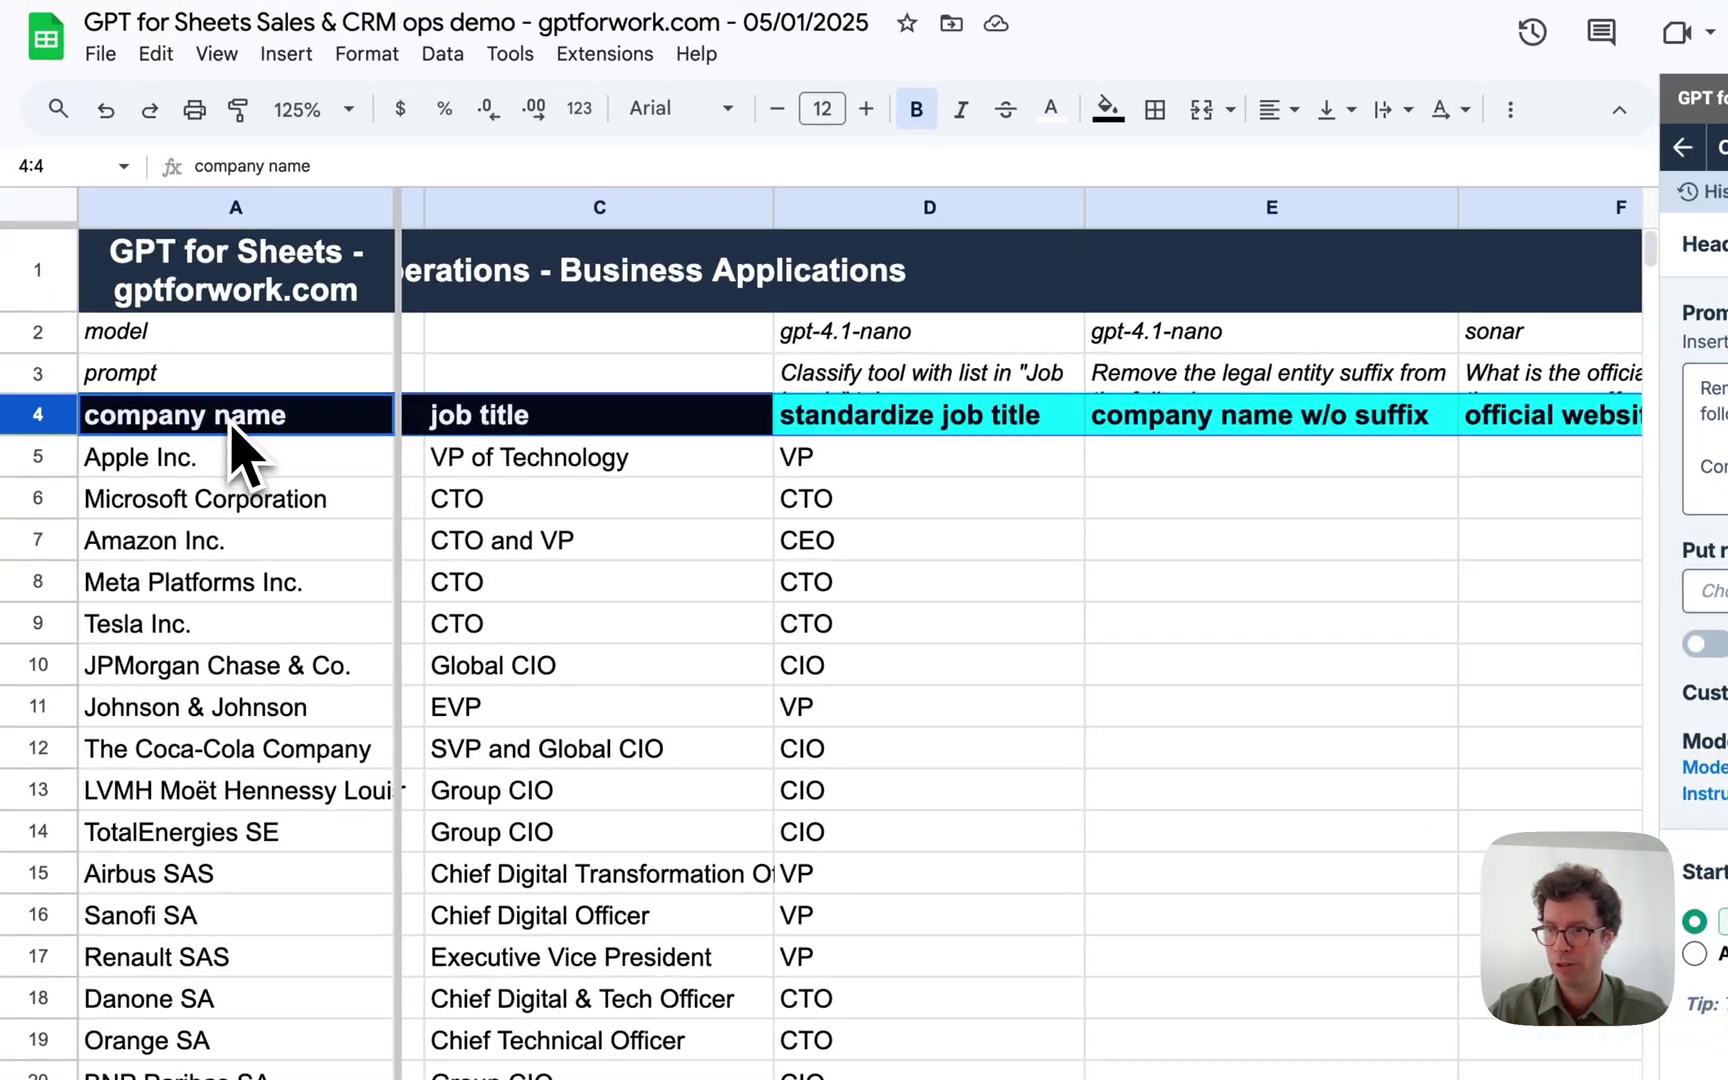
pyautogui.click(0, 397)
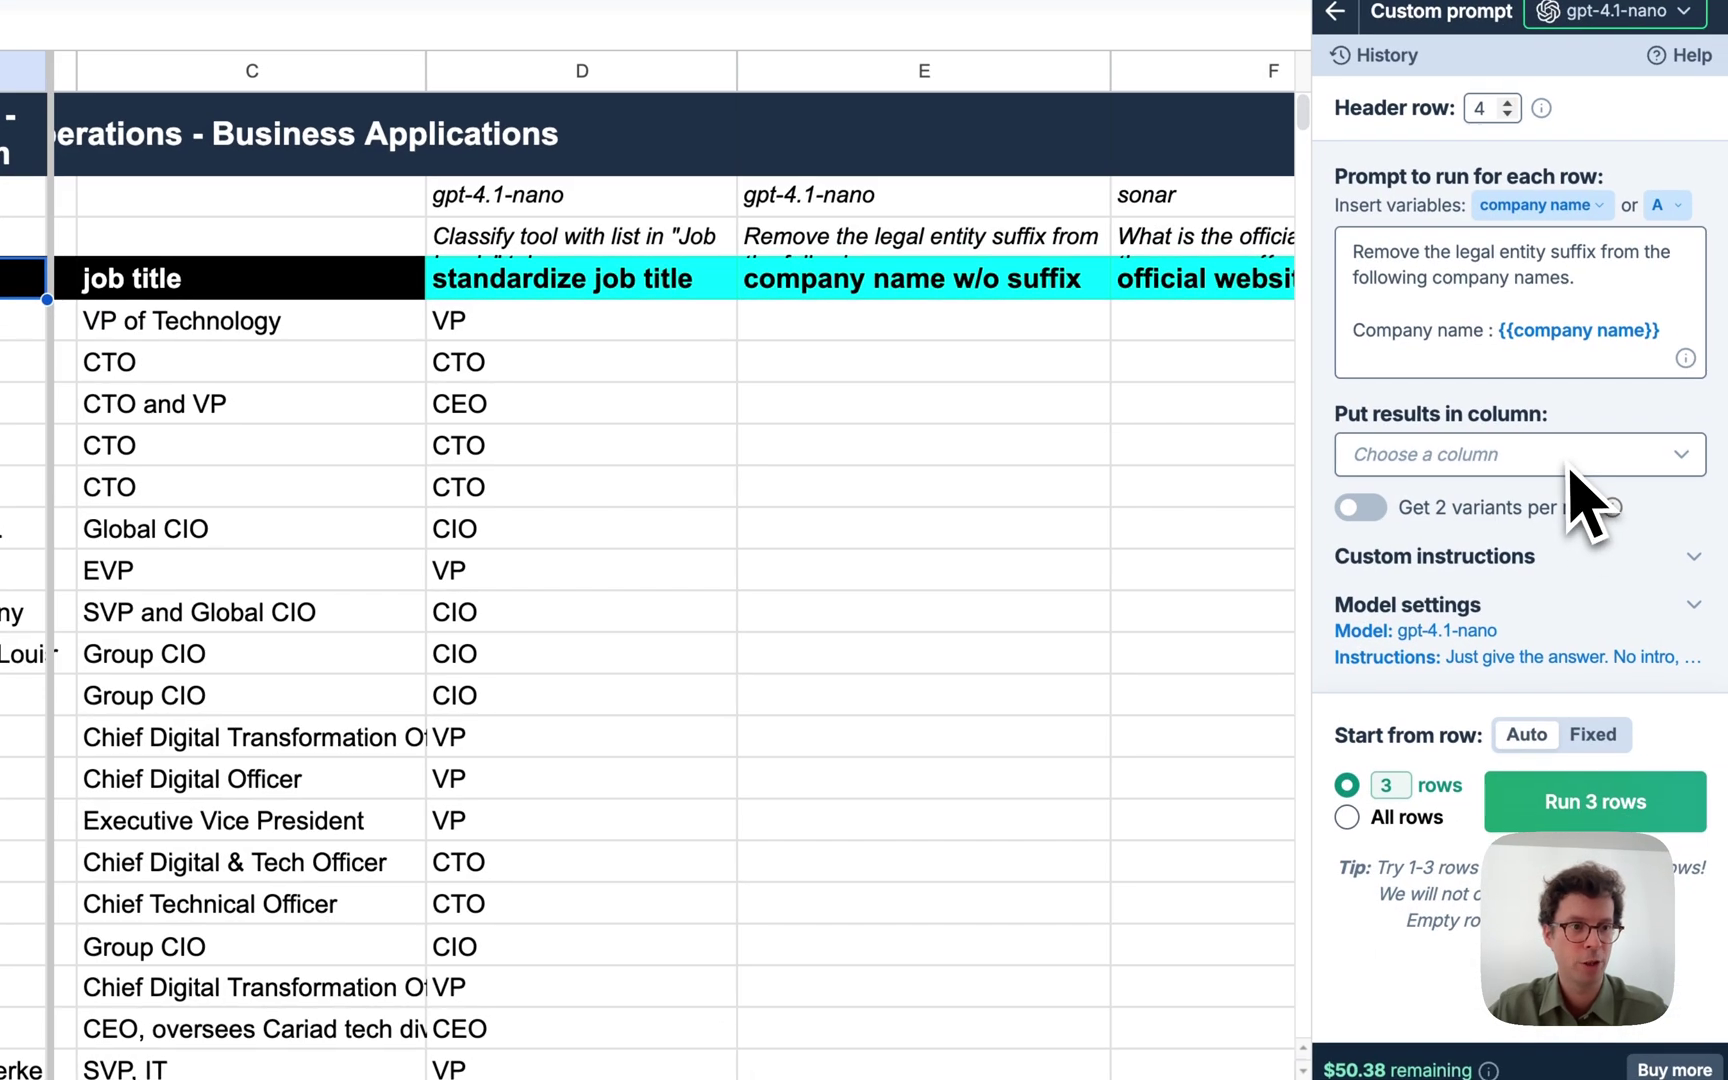
# Send the suffix-removal results to the 'company name w/o suffix' column and run 20 rows.
pyautogui.click(1715, 590)
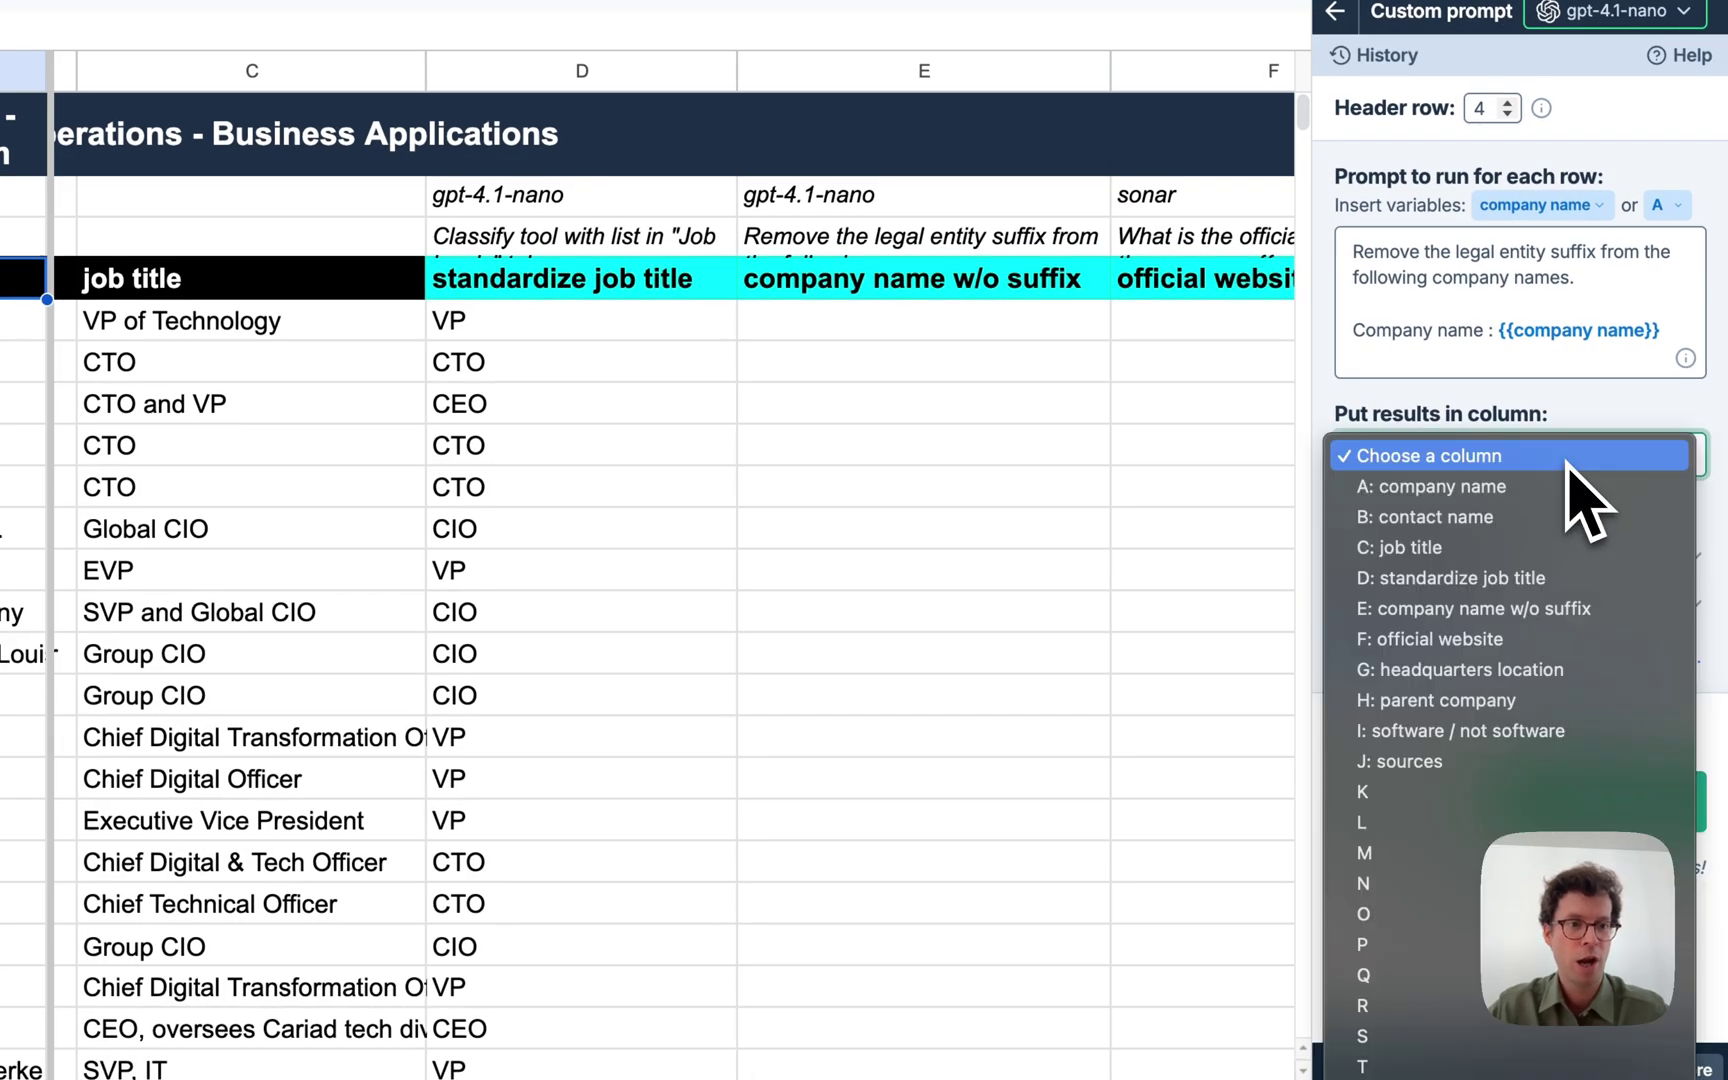
pyautogui.click(1575, 645)
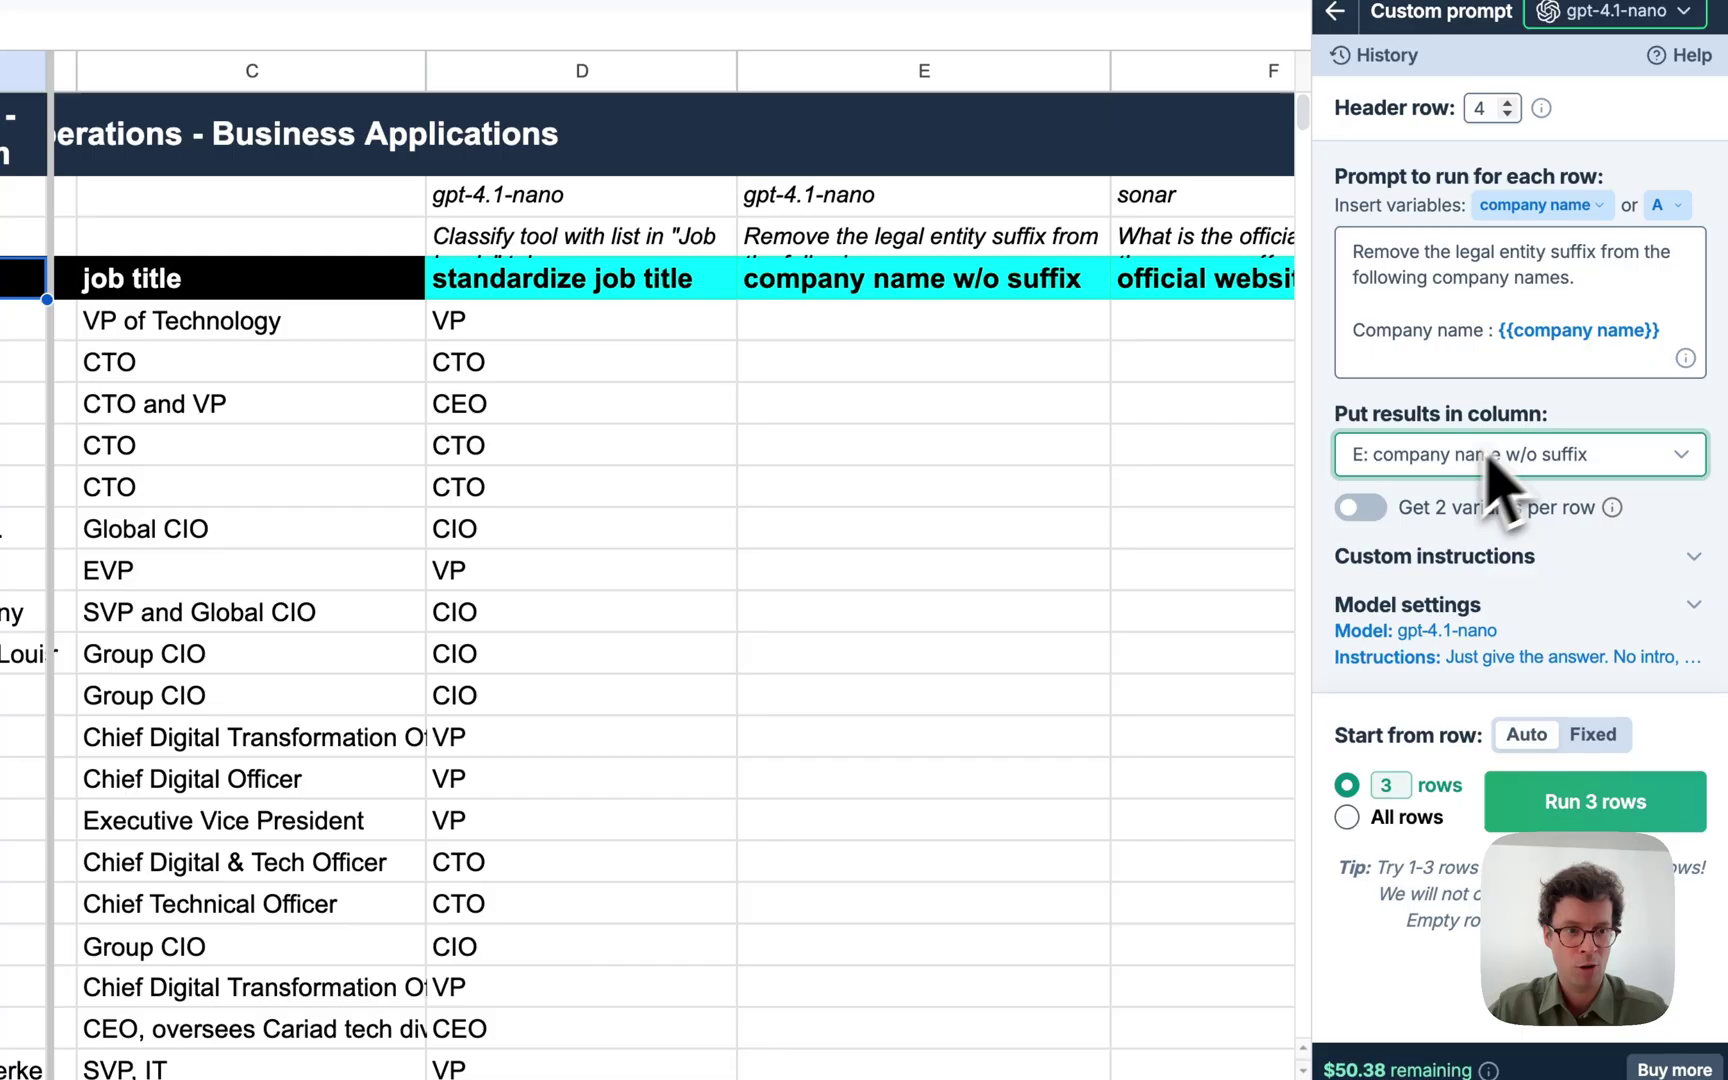
pyautogui.click(1402, 787)
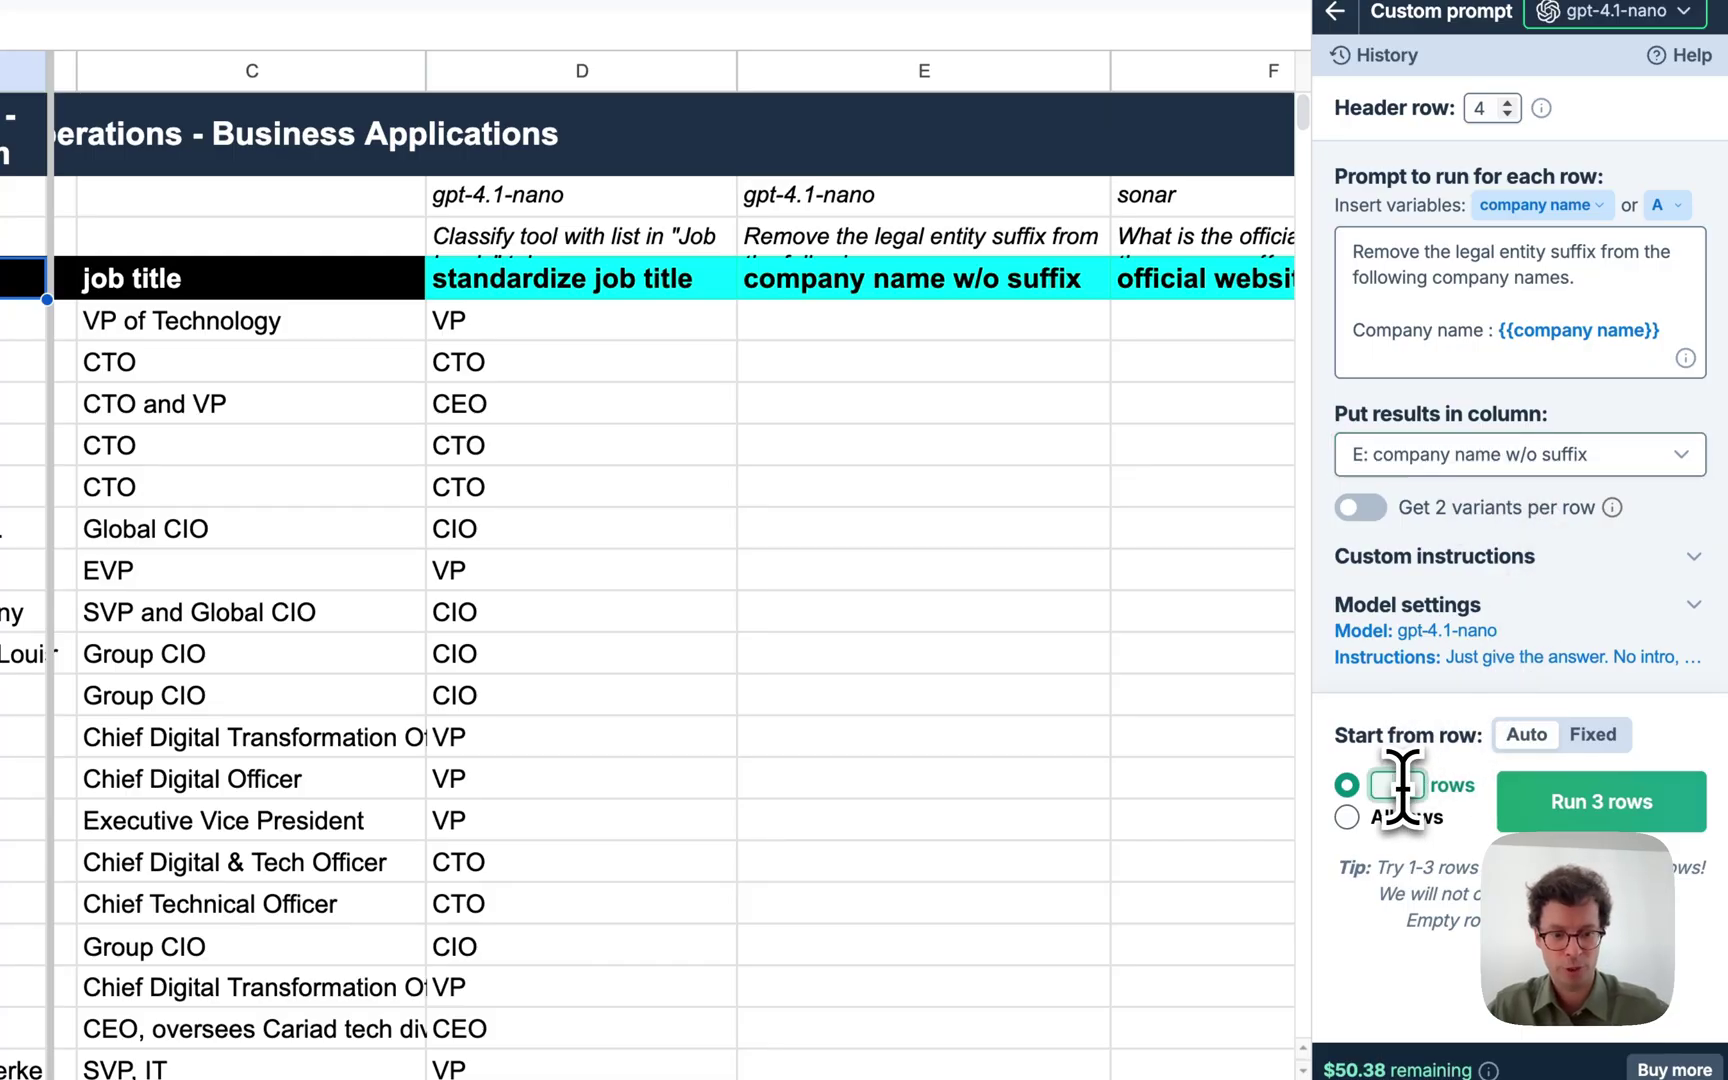
pyautogui.click(1648, 812)
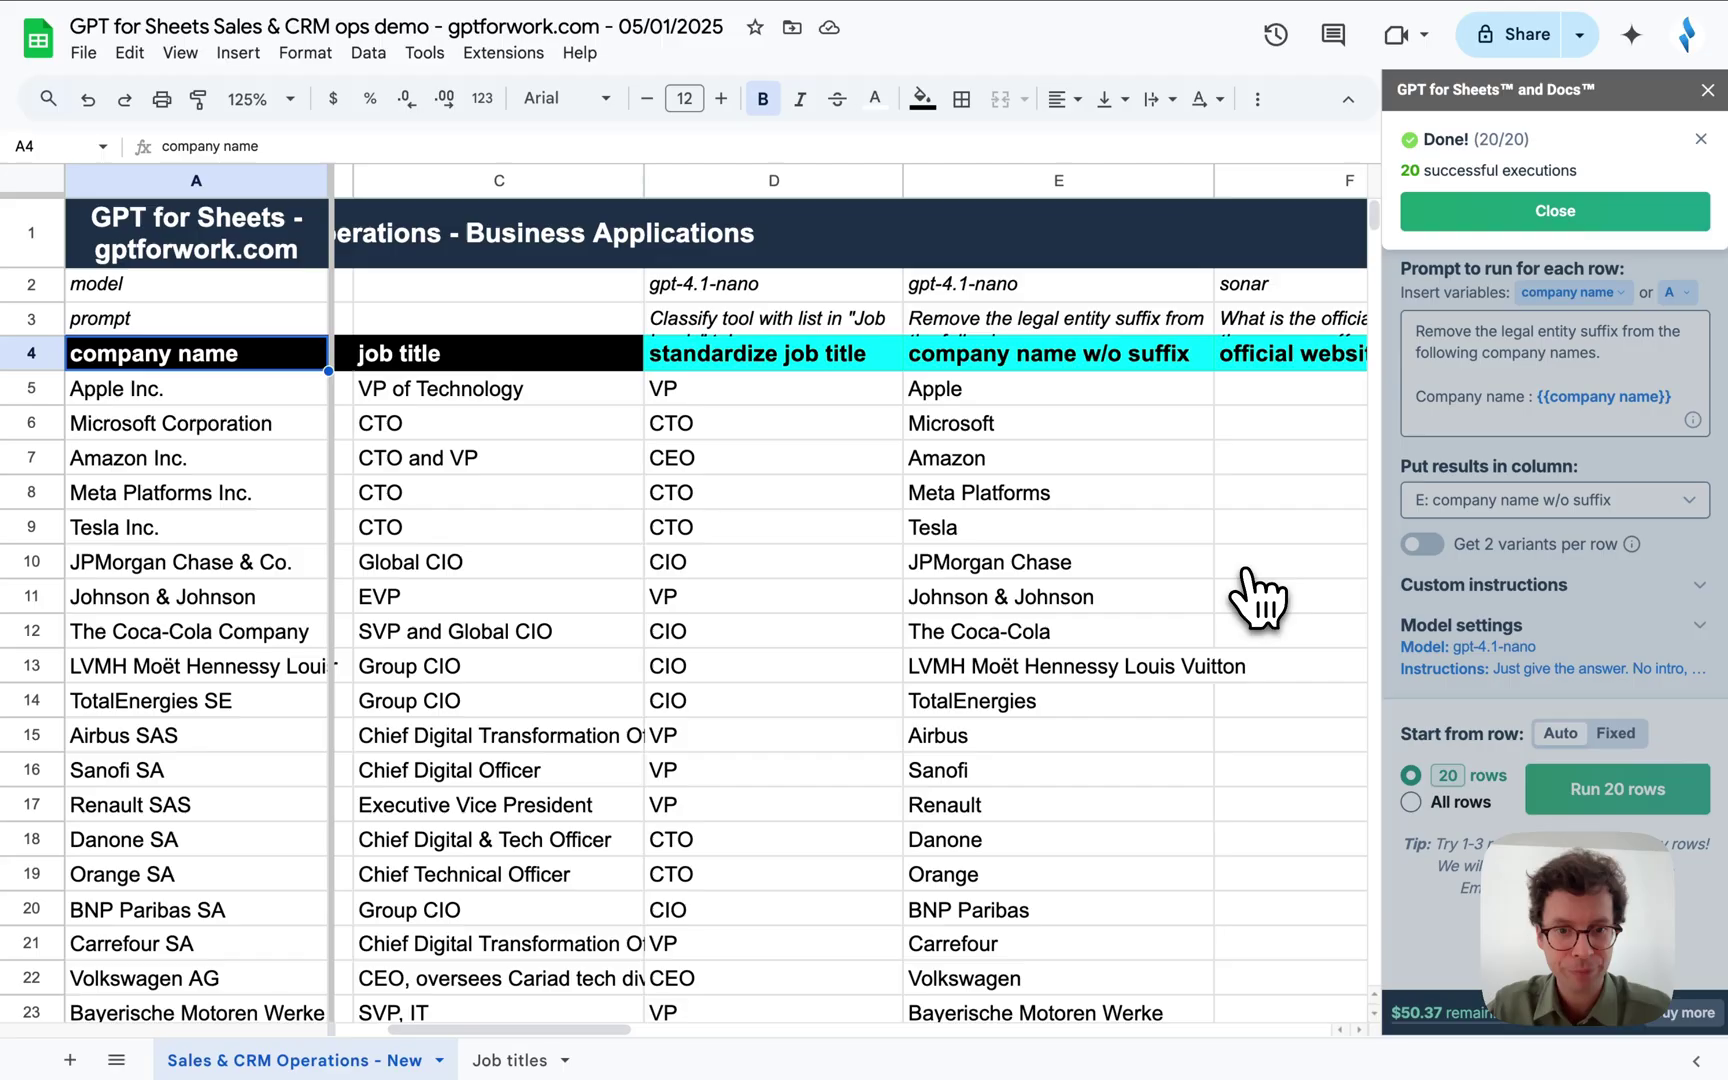
# Dismiss the run's Done notice and move right to cell F5 under official website.
pyautogui.hscroll(2, 1227, 888)
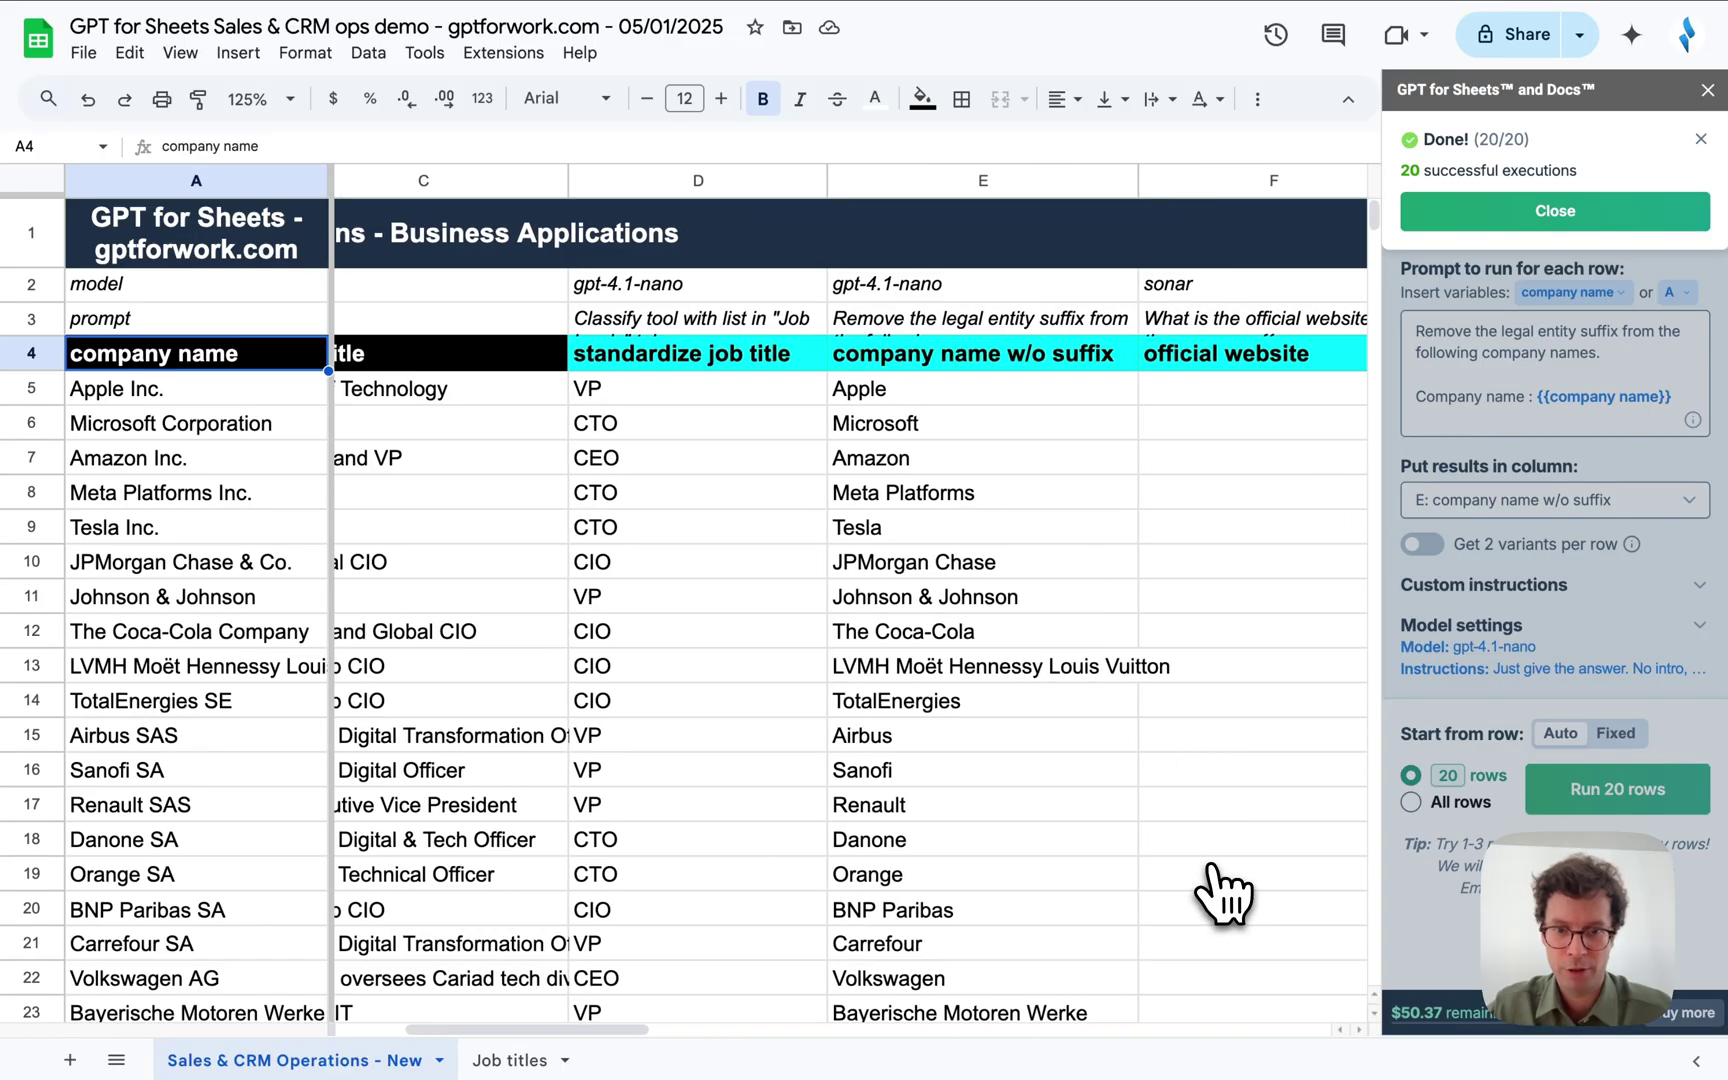
pyautogui.hscroll(2, 1225, 894)
pyautogui.hscroll(1, 1190, 645)
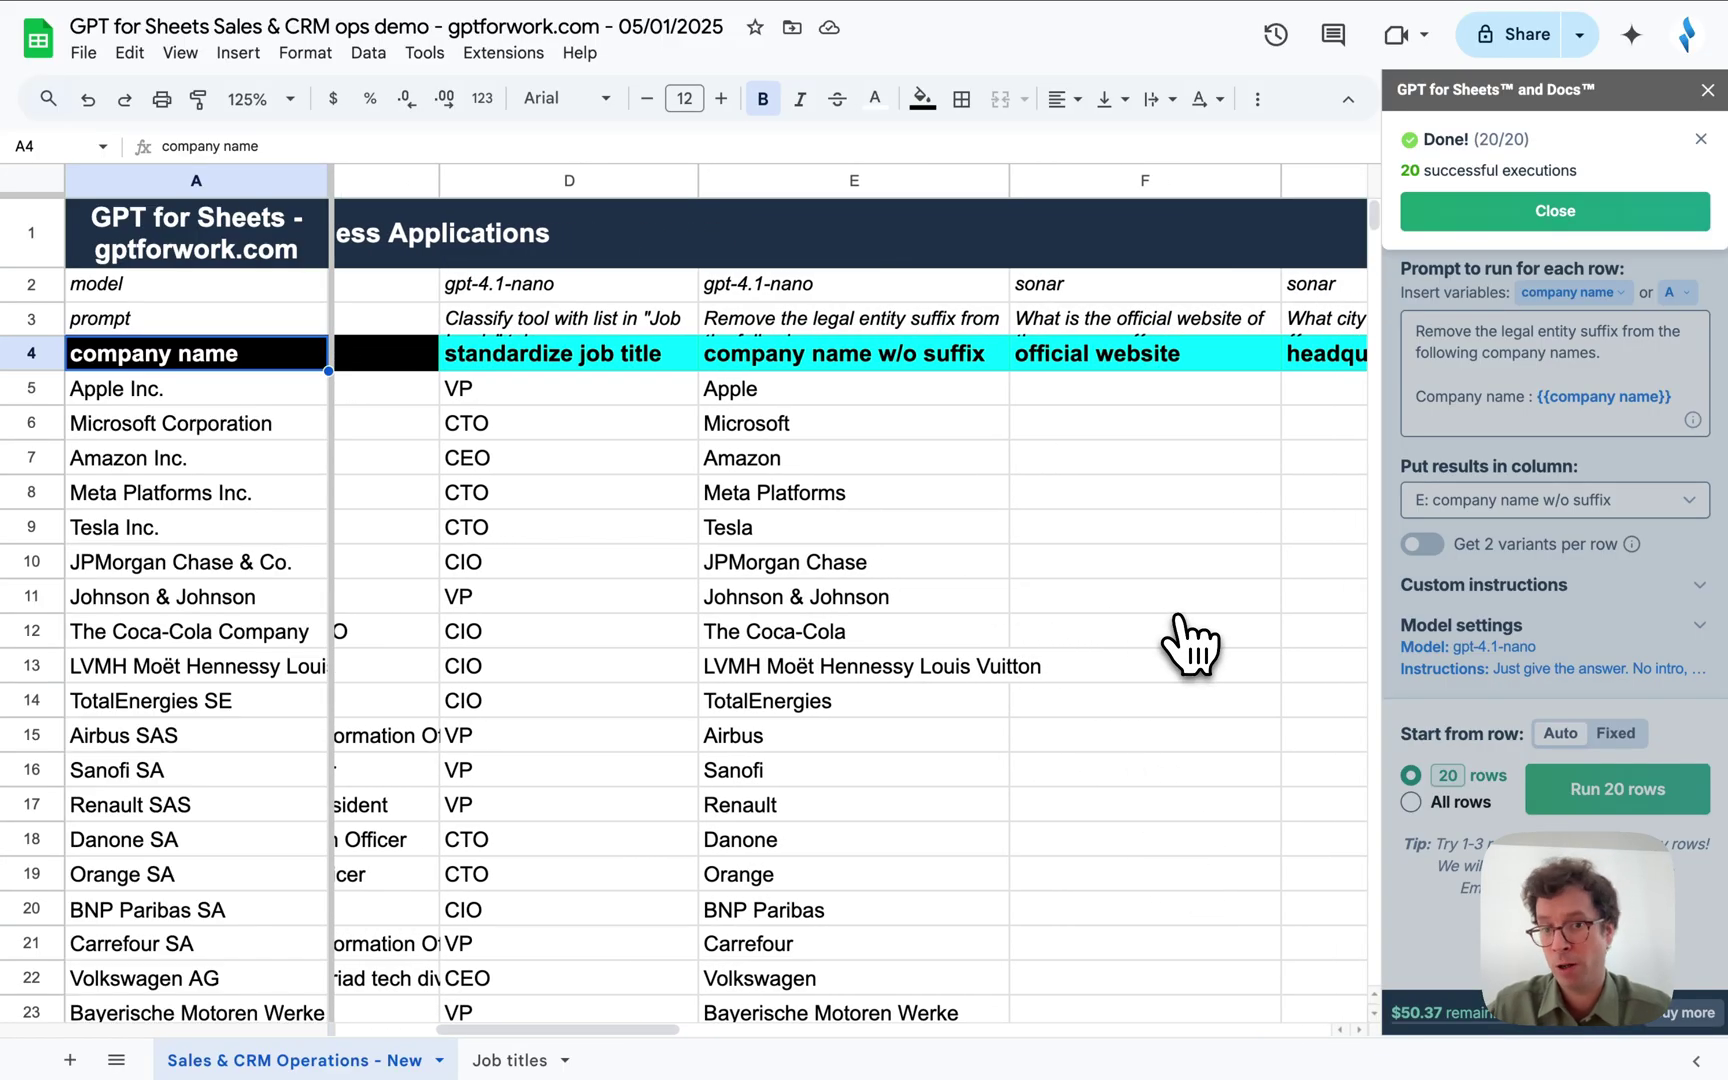
pyautogui.click(1530, 215)
pyautogui.click(1639, 352)
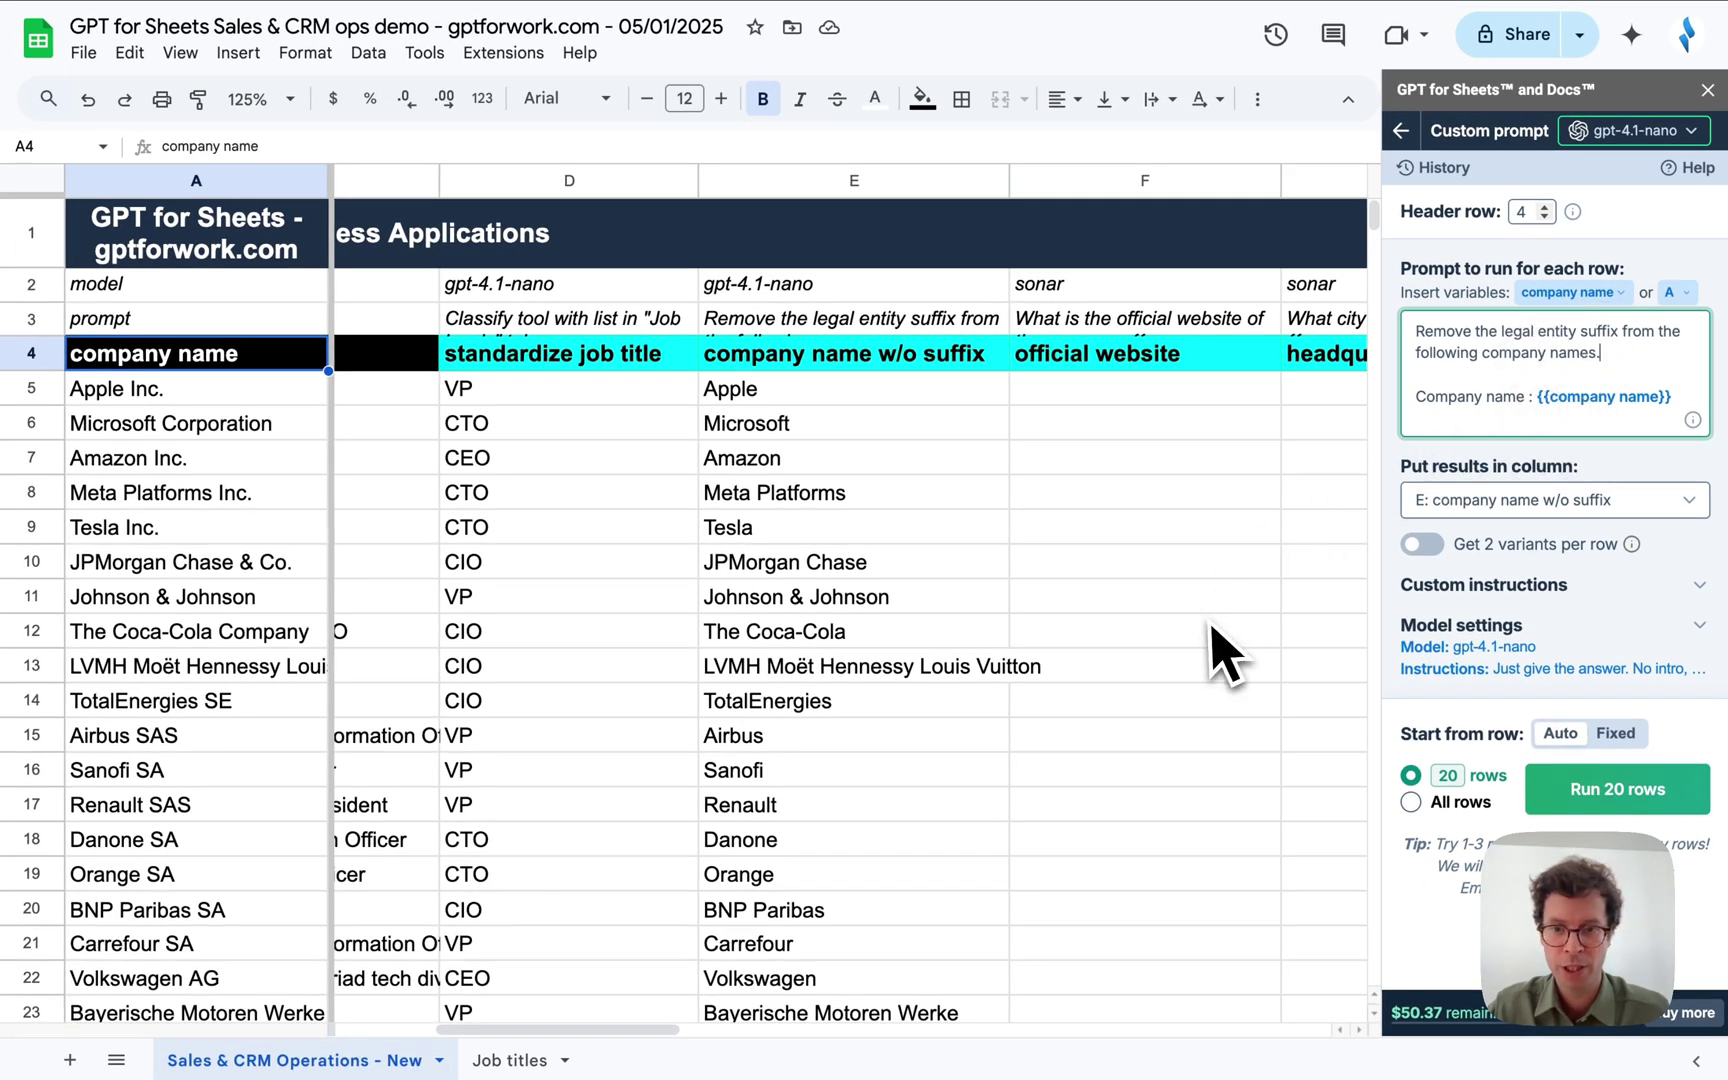
pyautogui.hscroll(1, 1215, 652)
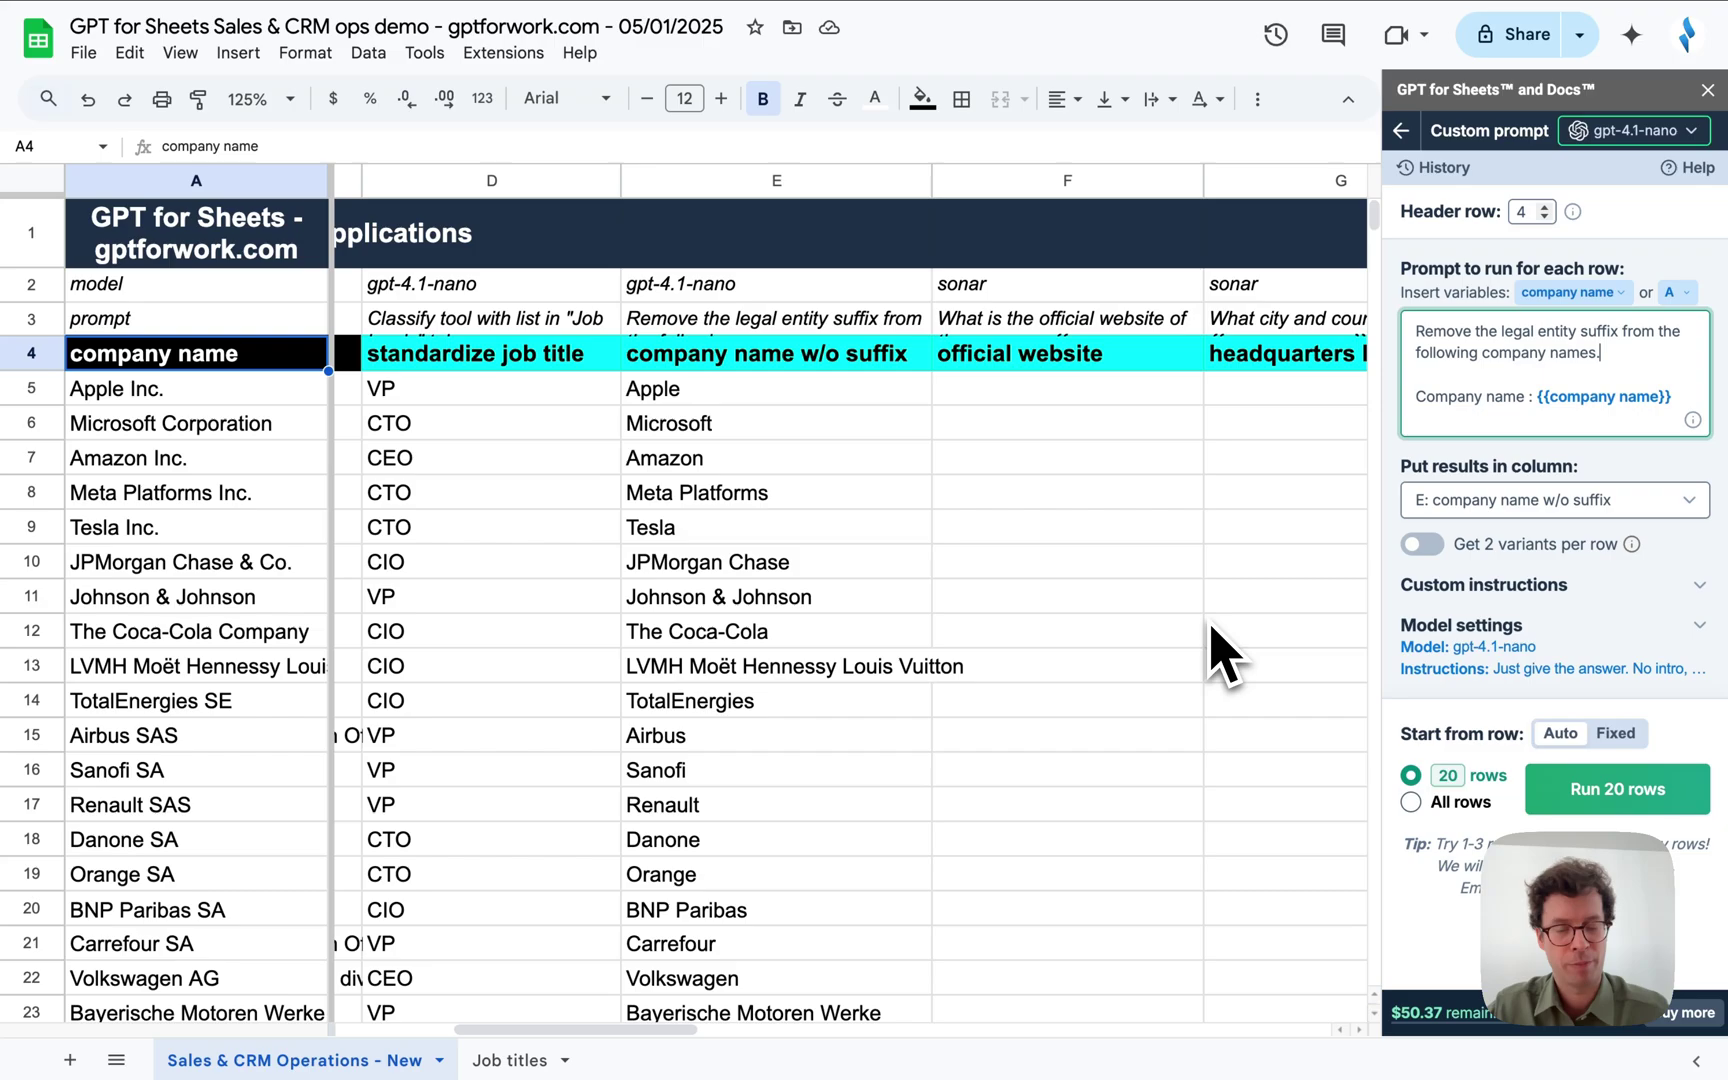
pyautogui.hscroll(1, 1222, 655)
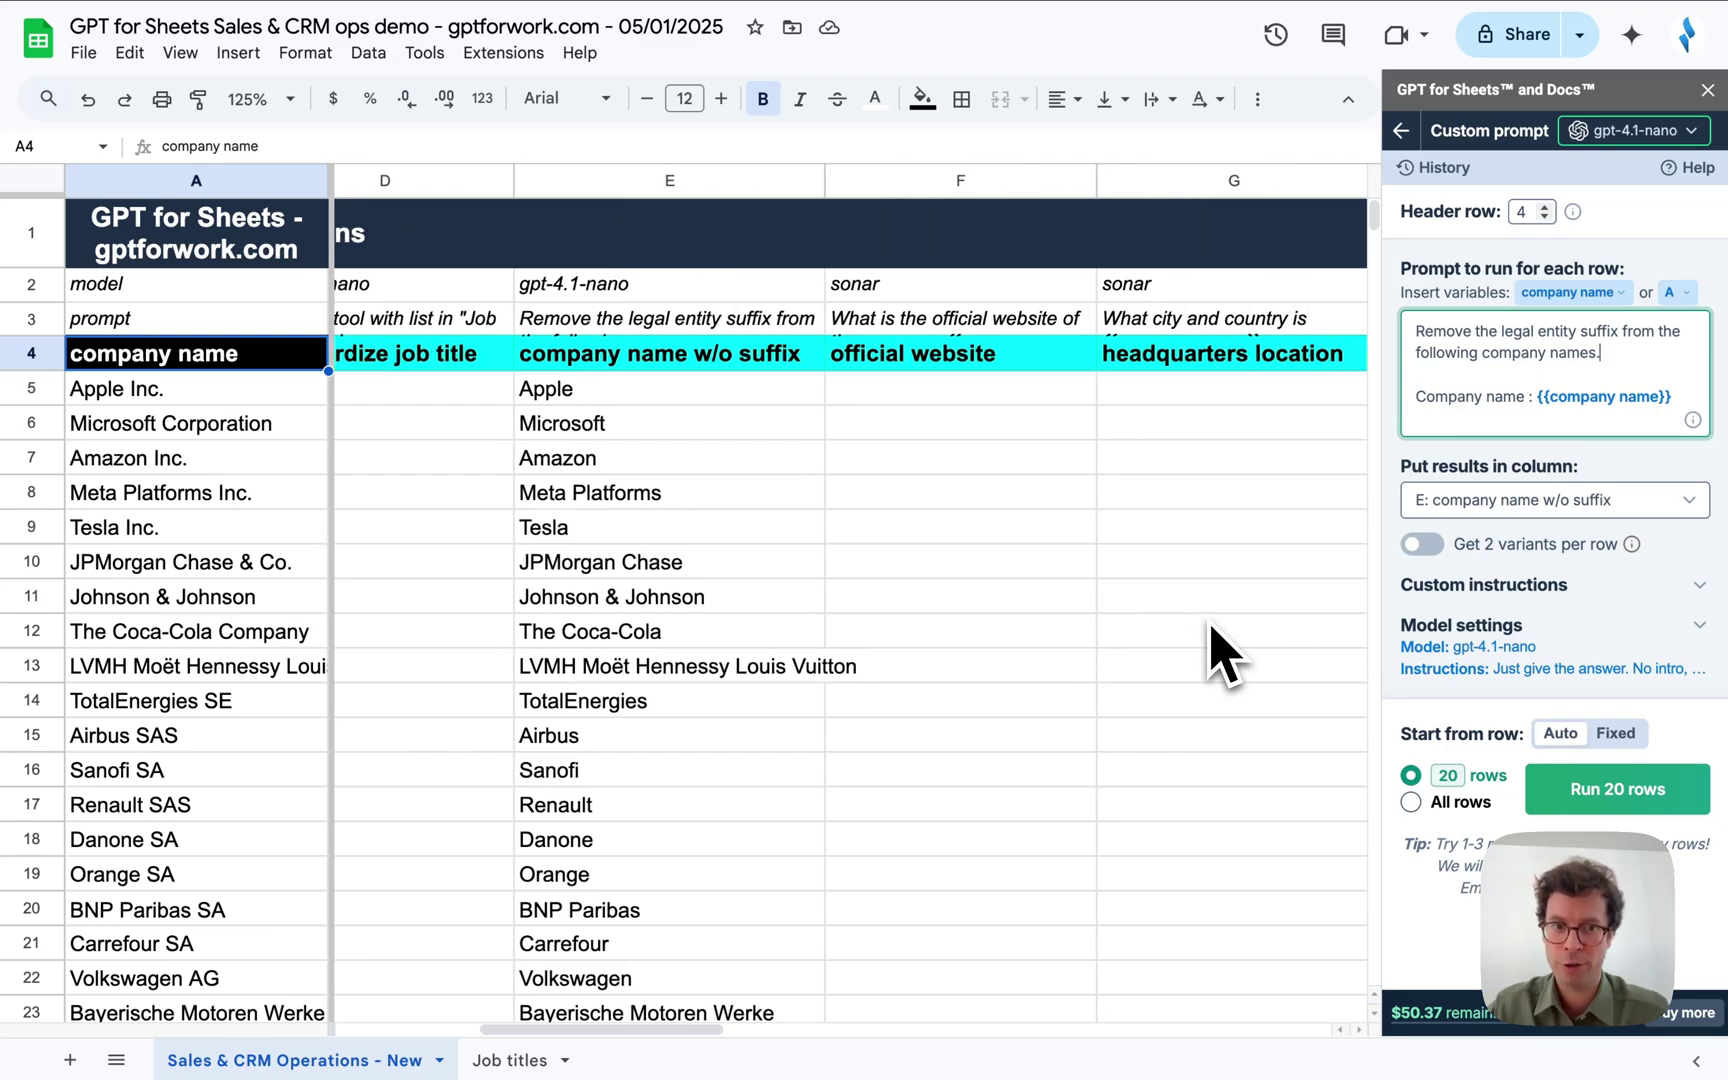
pyautogui.hscroll(1, 1225, 655)
pyautogui.hscroll(1, 1225, 655)
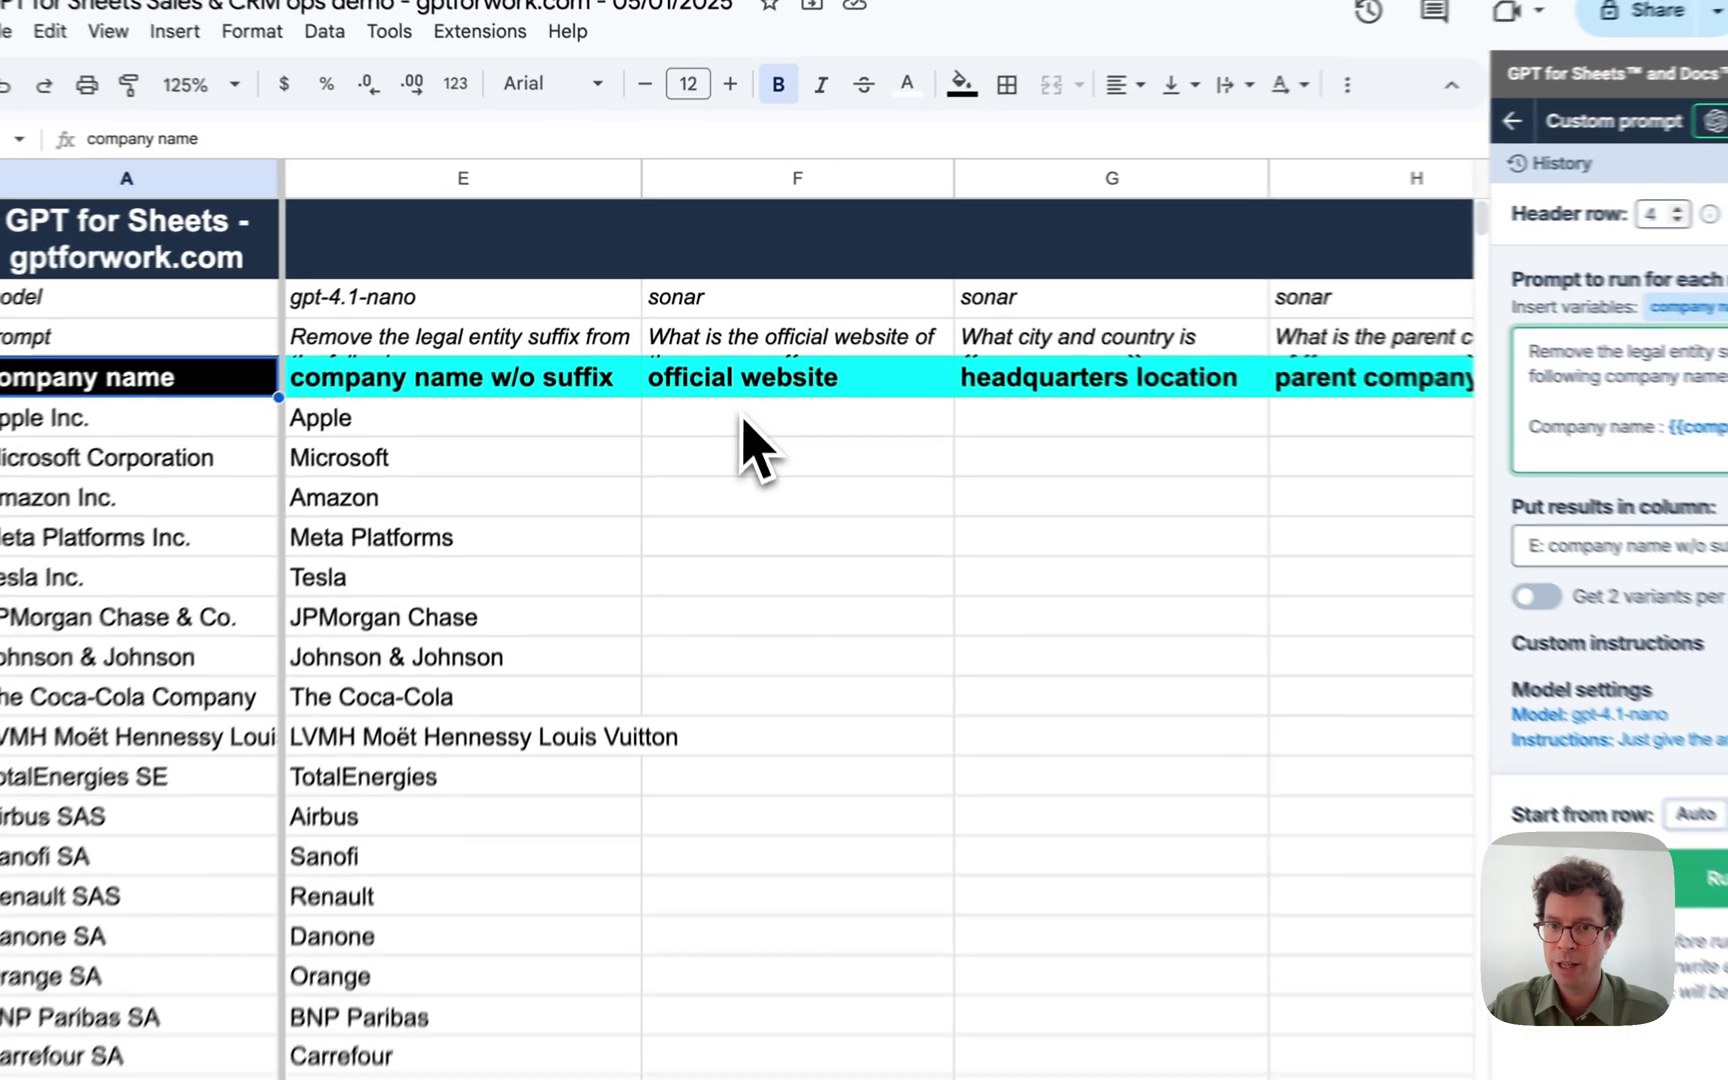
pyautogui.click(700, 398)
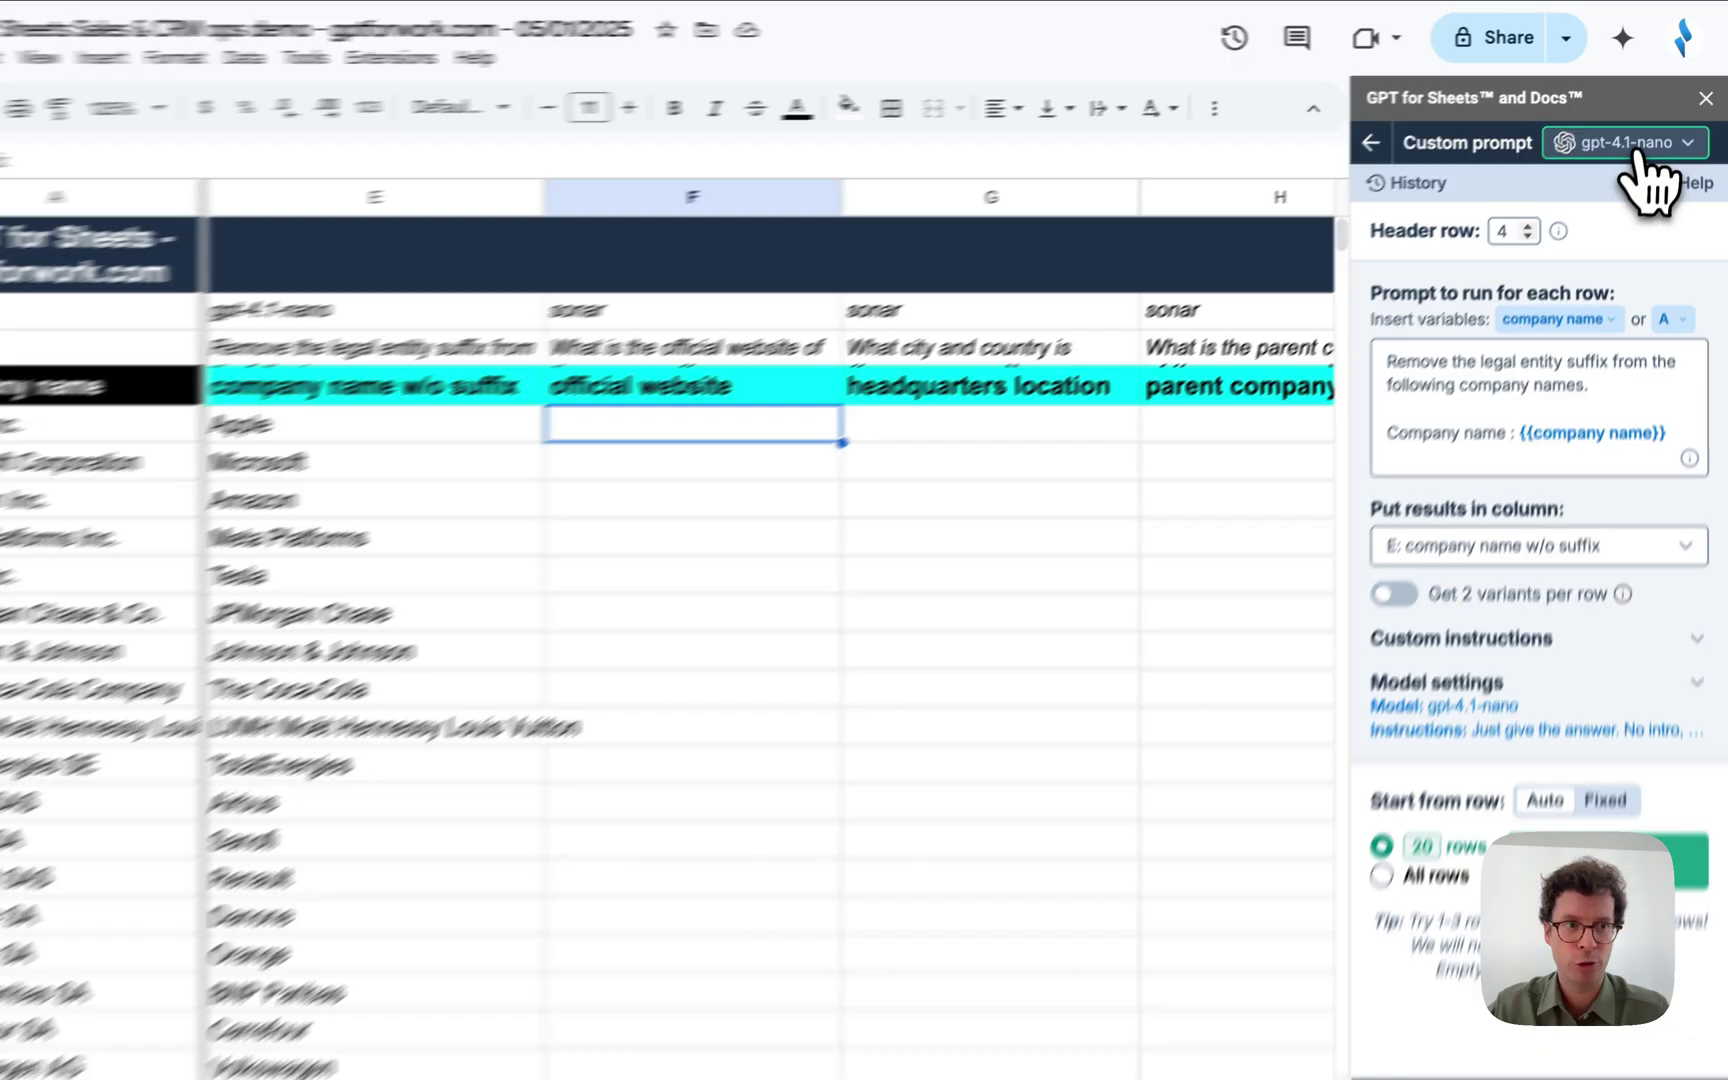
# Change the custom prompt's AI model to sonar.
pyautogui.click(1643, 134)
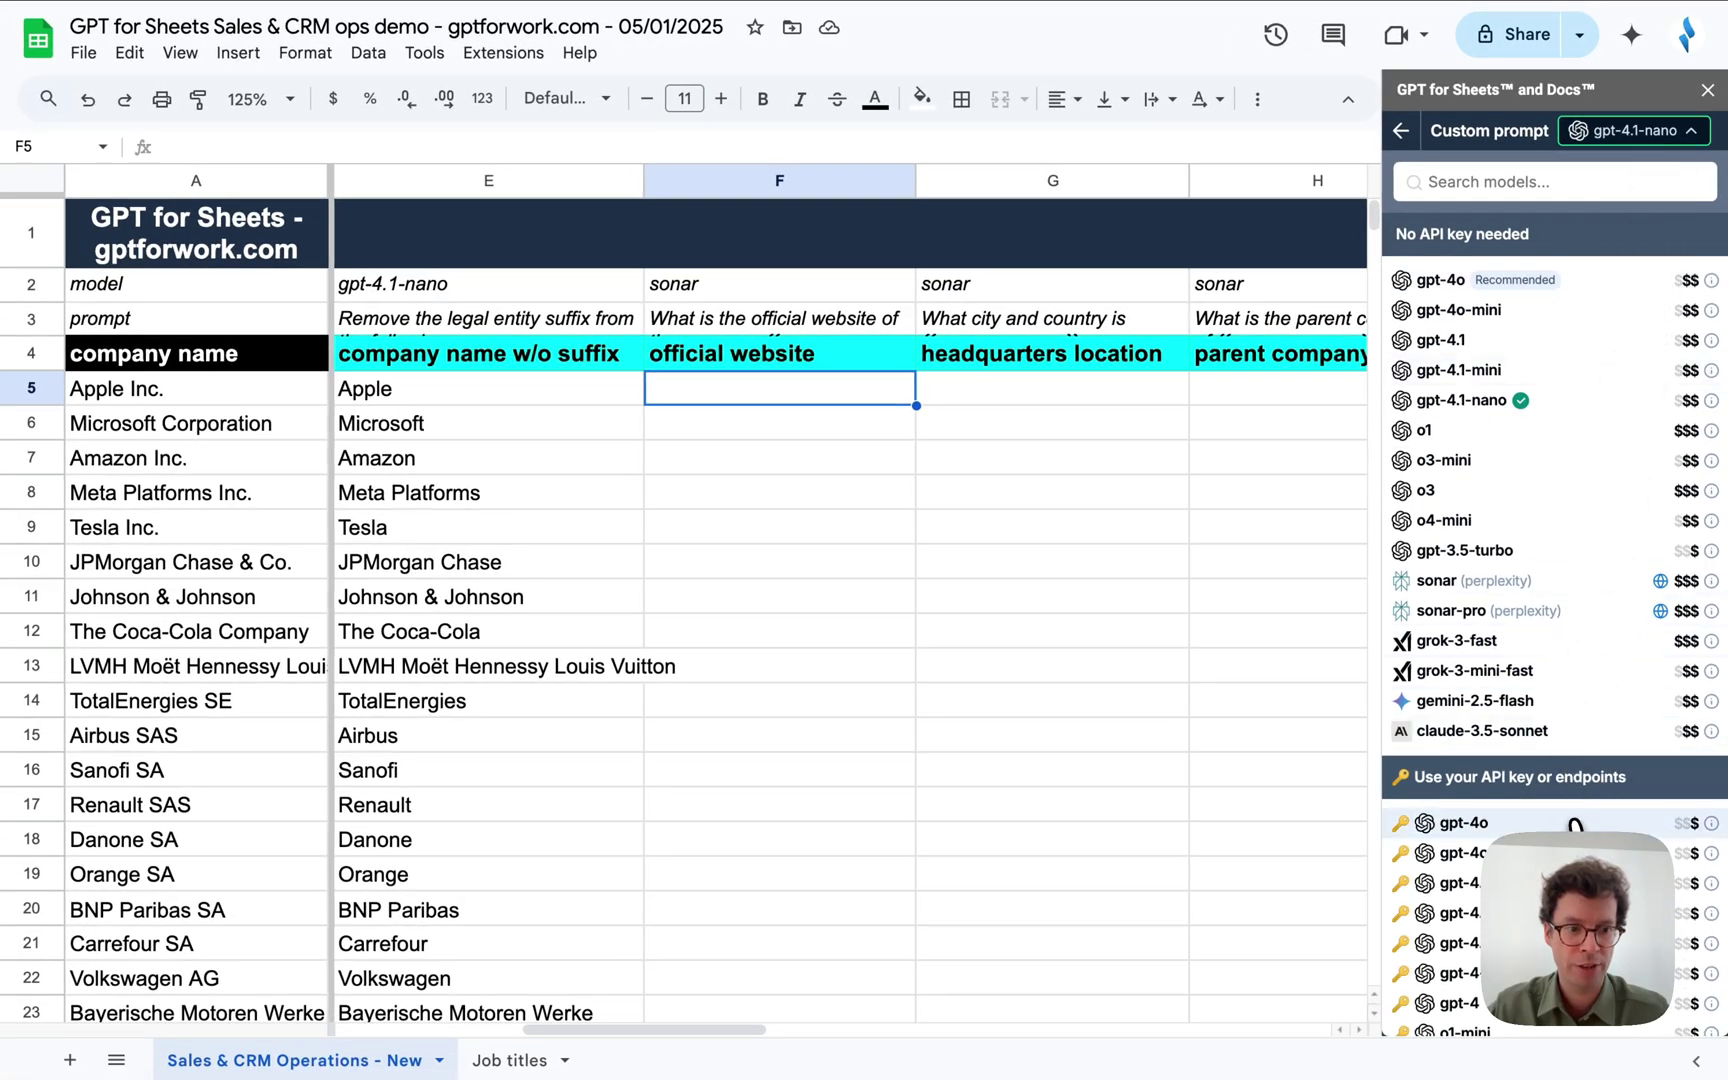
pyautogui.scroll(-5, 1542, 991)
pyautogui.scroll(-5, 1575, 828)
pyautogui.scroll(15, 1560, 800)
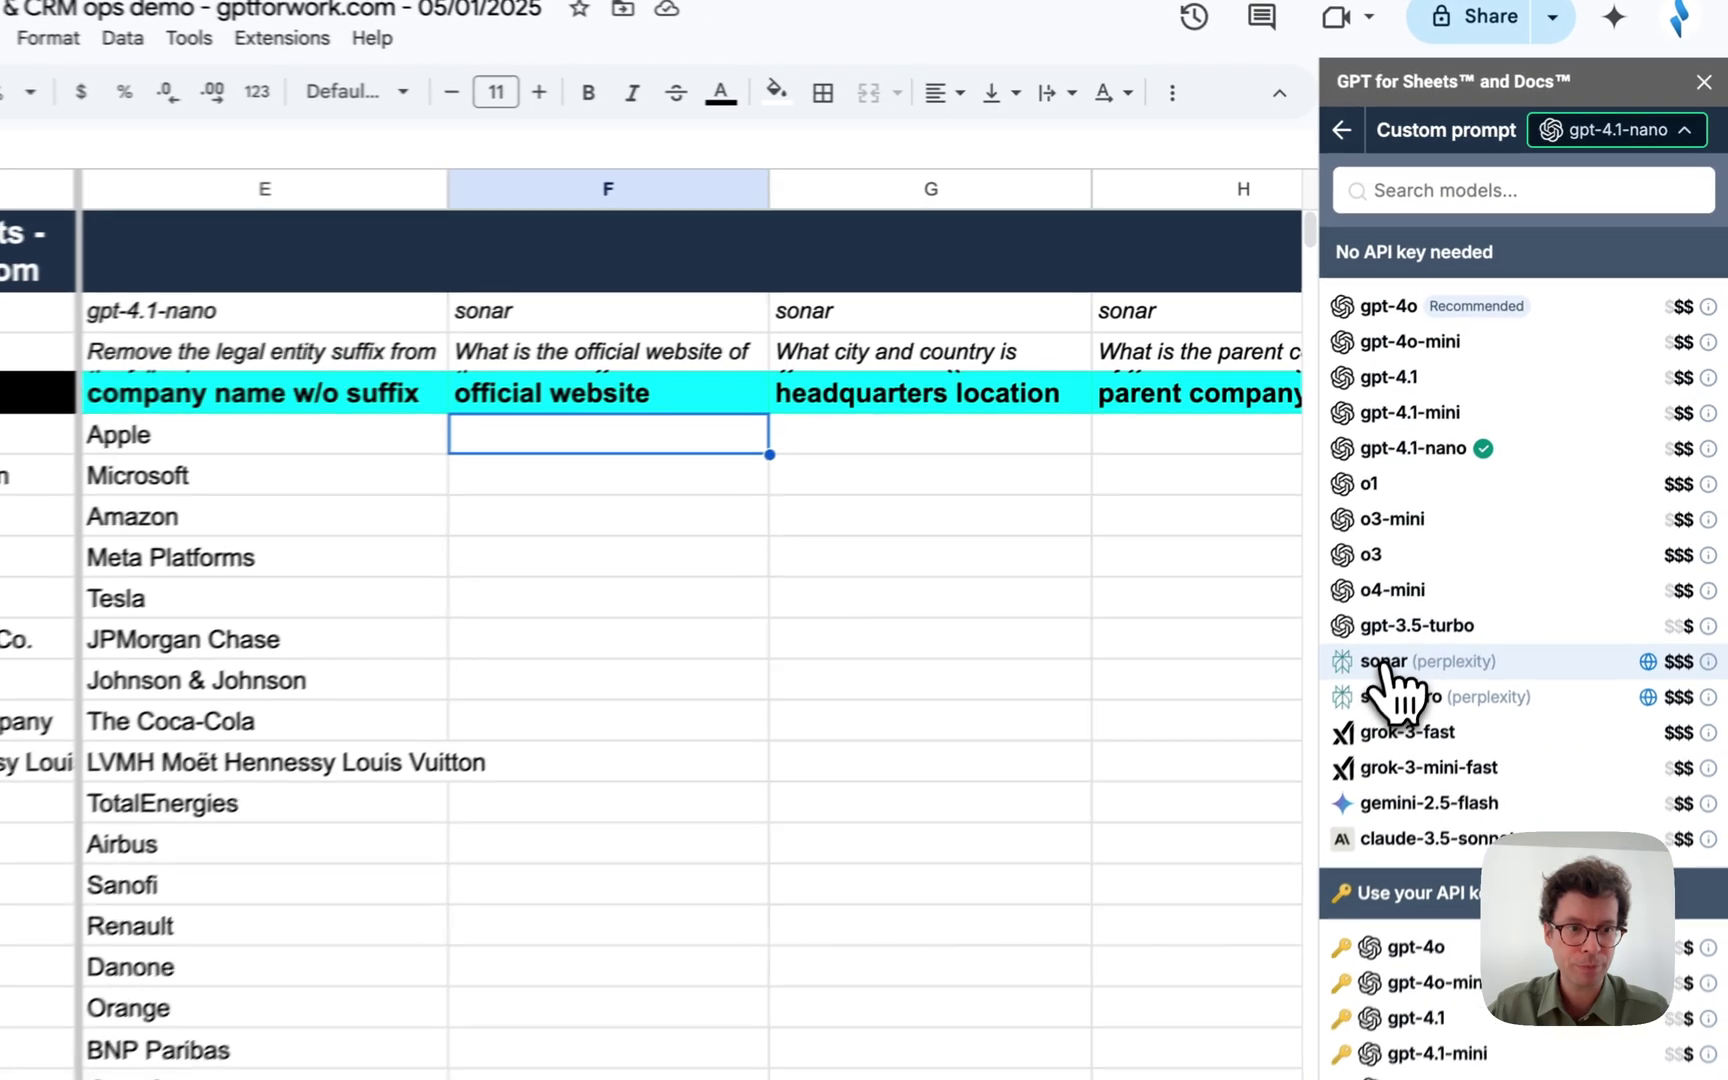
pyautogui.click(1440, 581)
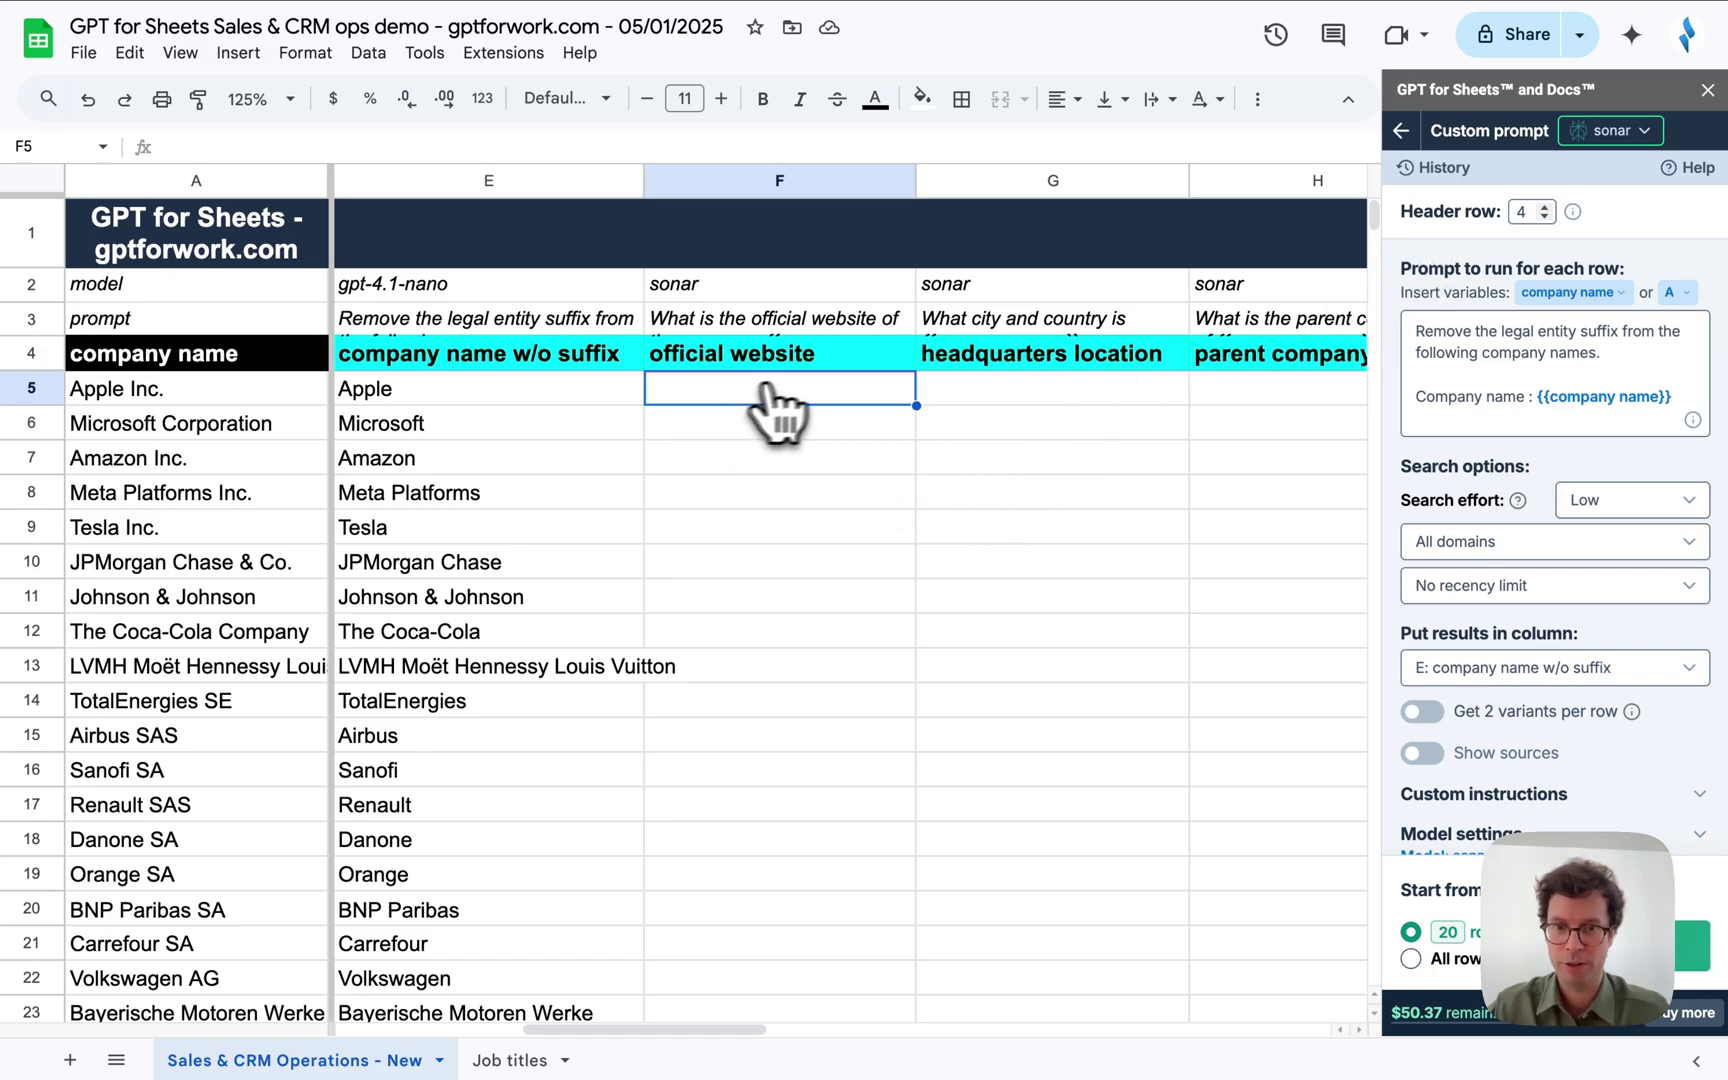
# Replace the sidebar prompt with F3's official website prompt.
pyautogui.click(805, 332)
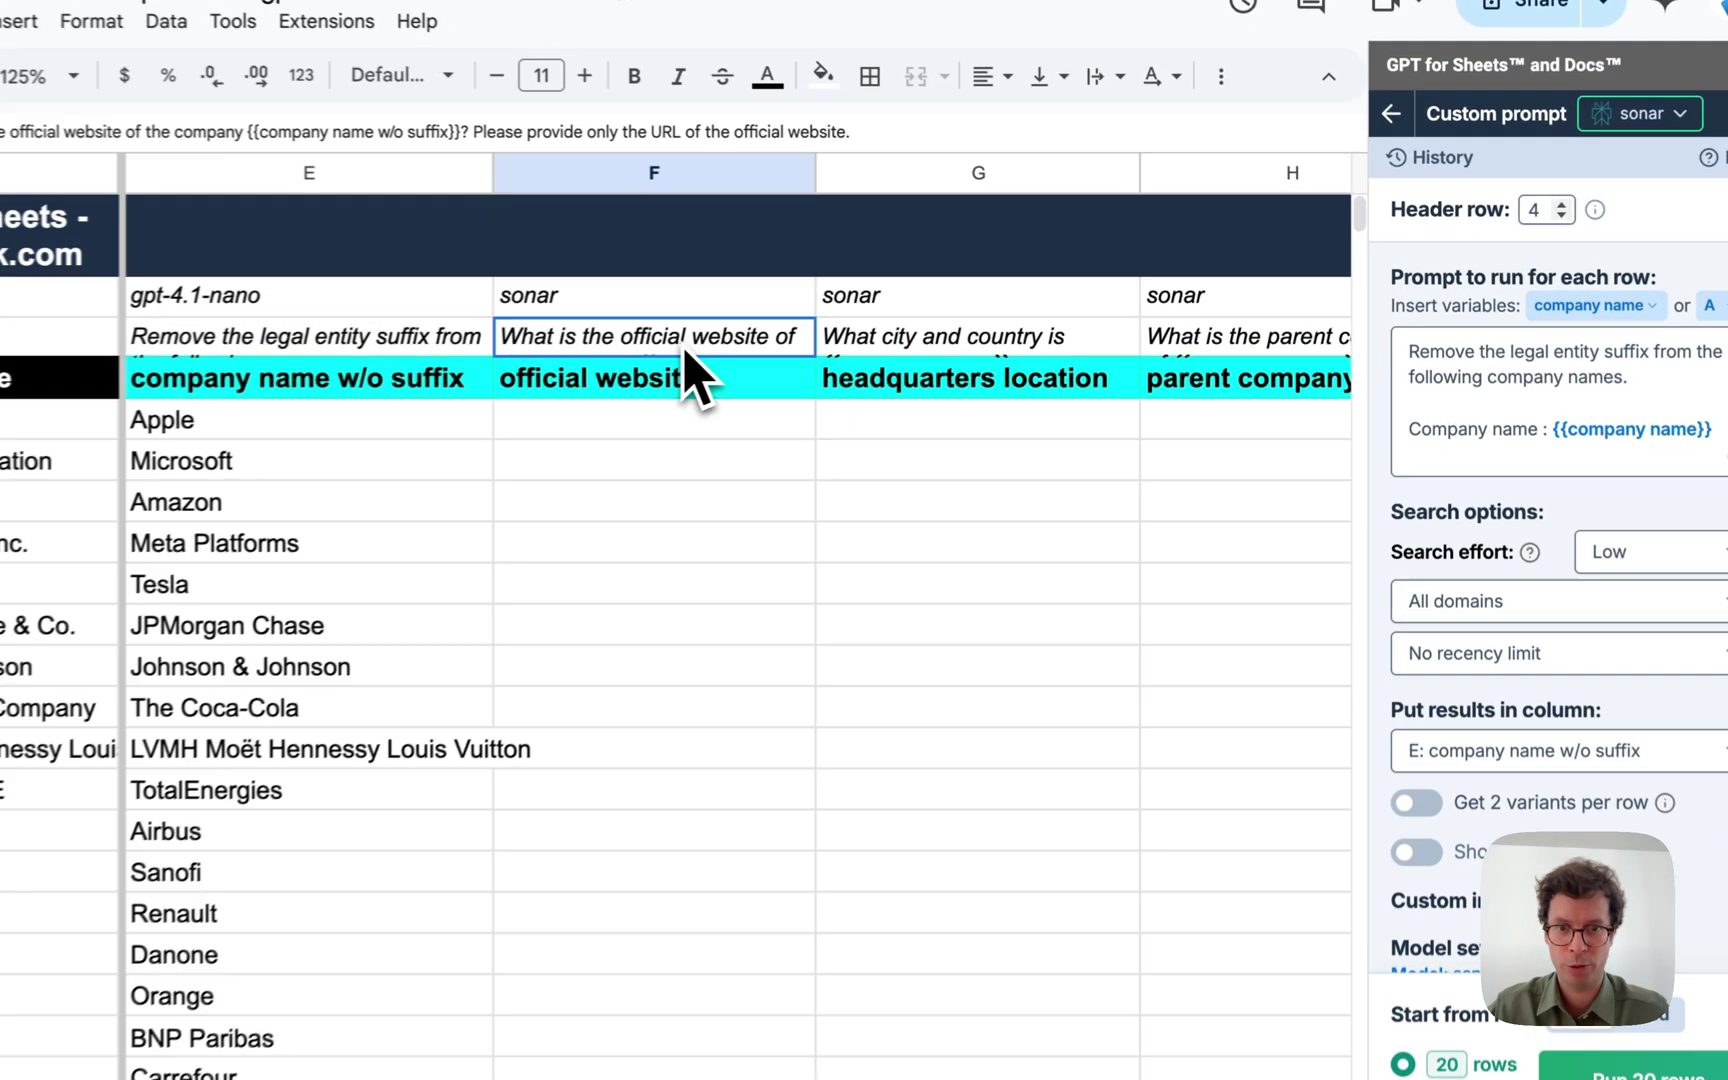
pyautogui.doubleClick(684, 348)
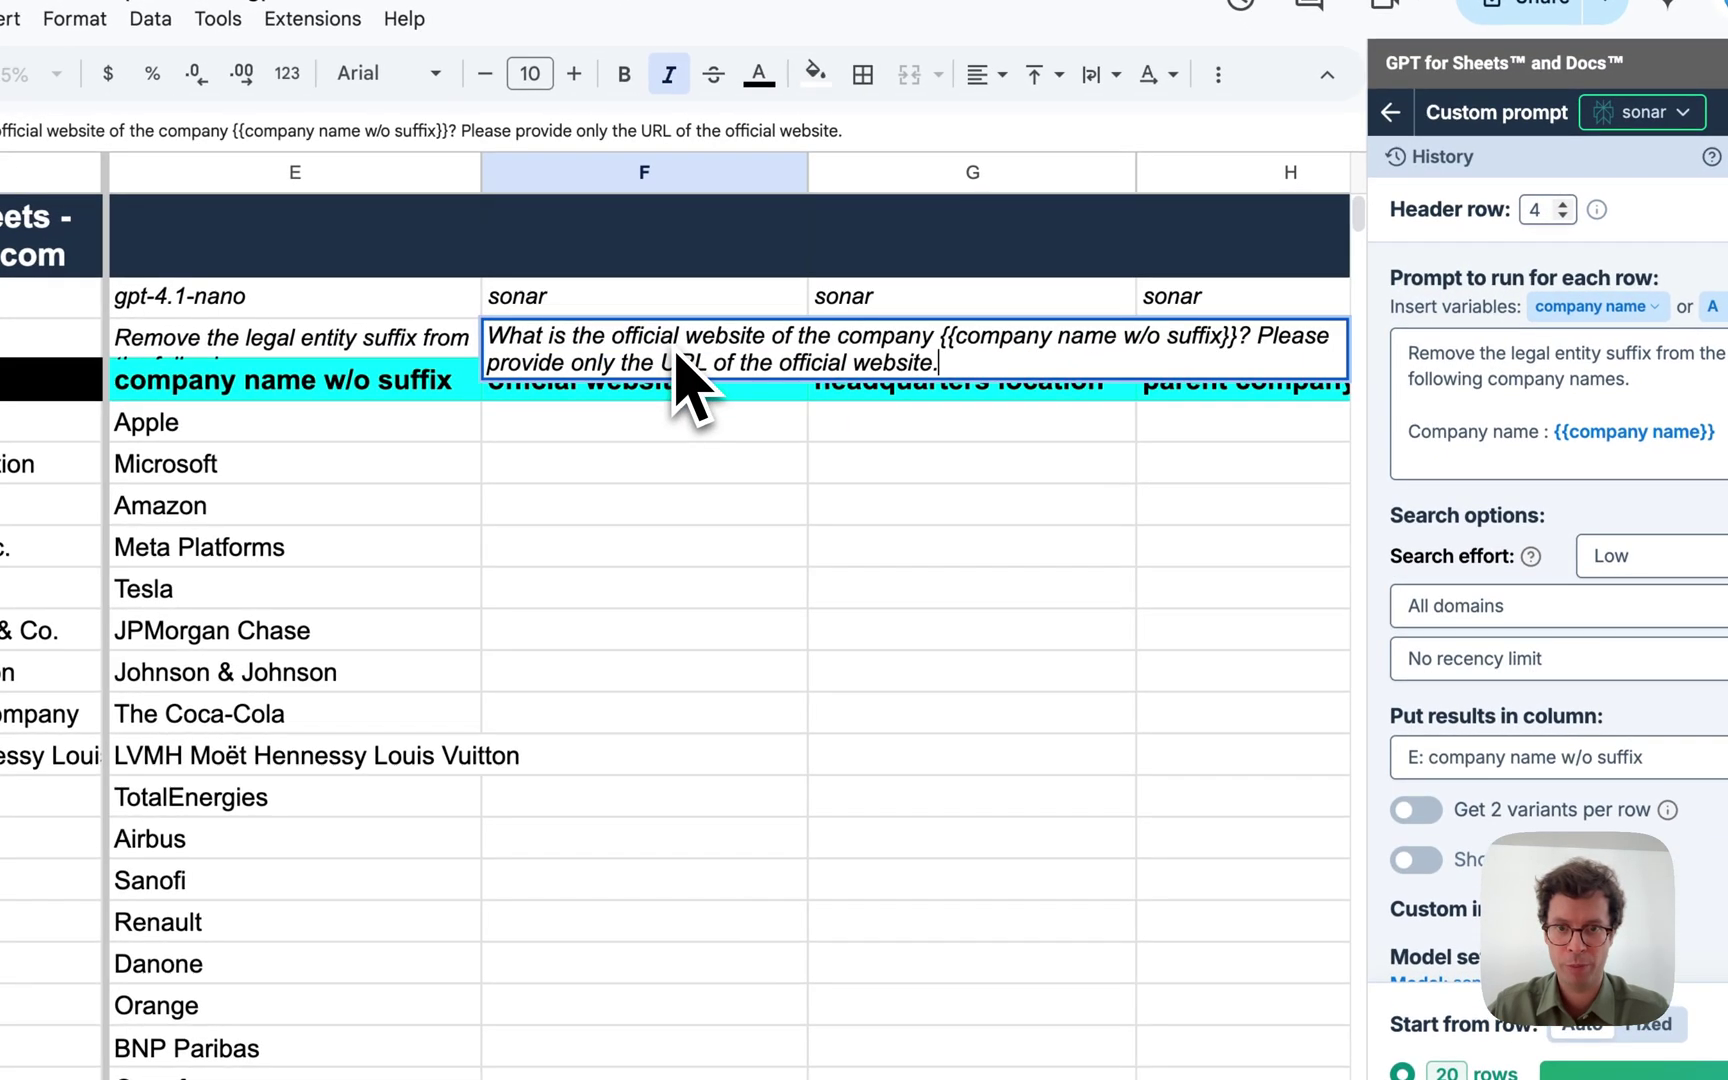
pyautogui.hotkey('ctrl', 'a')
pyautogui.hotkey('ctrl', 'c')
pyautogui.press('Escape')
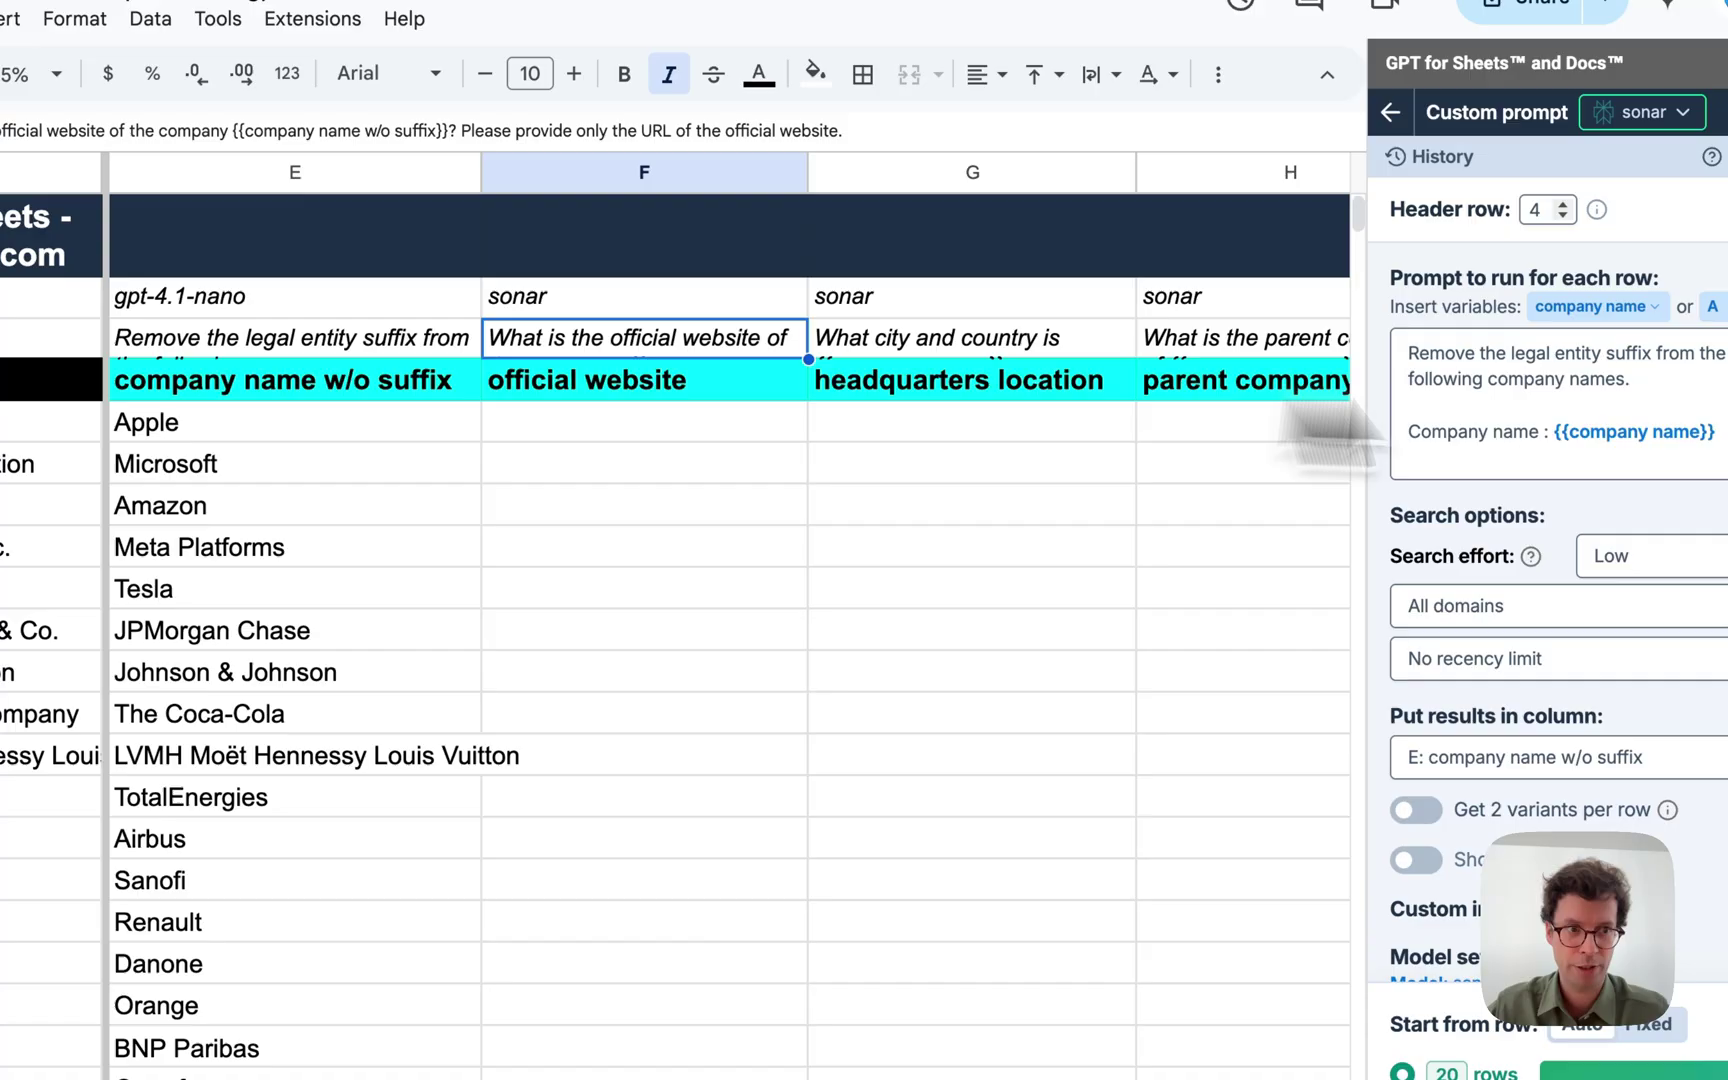
pyautogui.click(1530, 395)
pyautogui.hotkey('ctrl', 'a')
pyautogui.press('BackSpace')
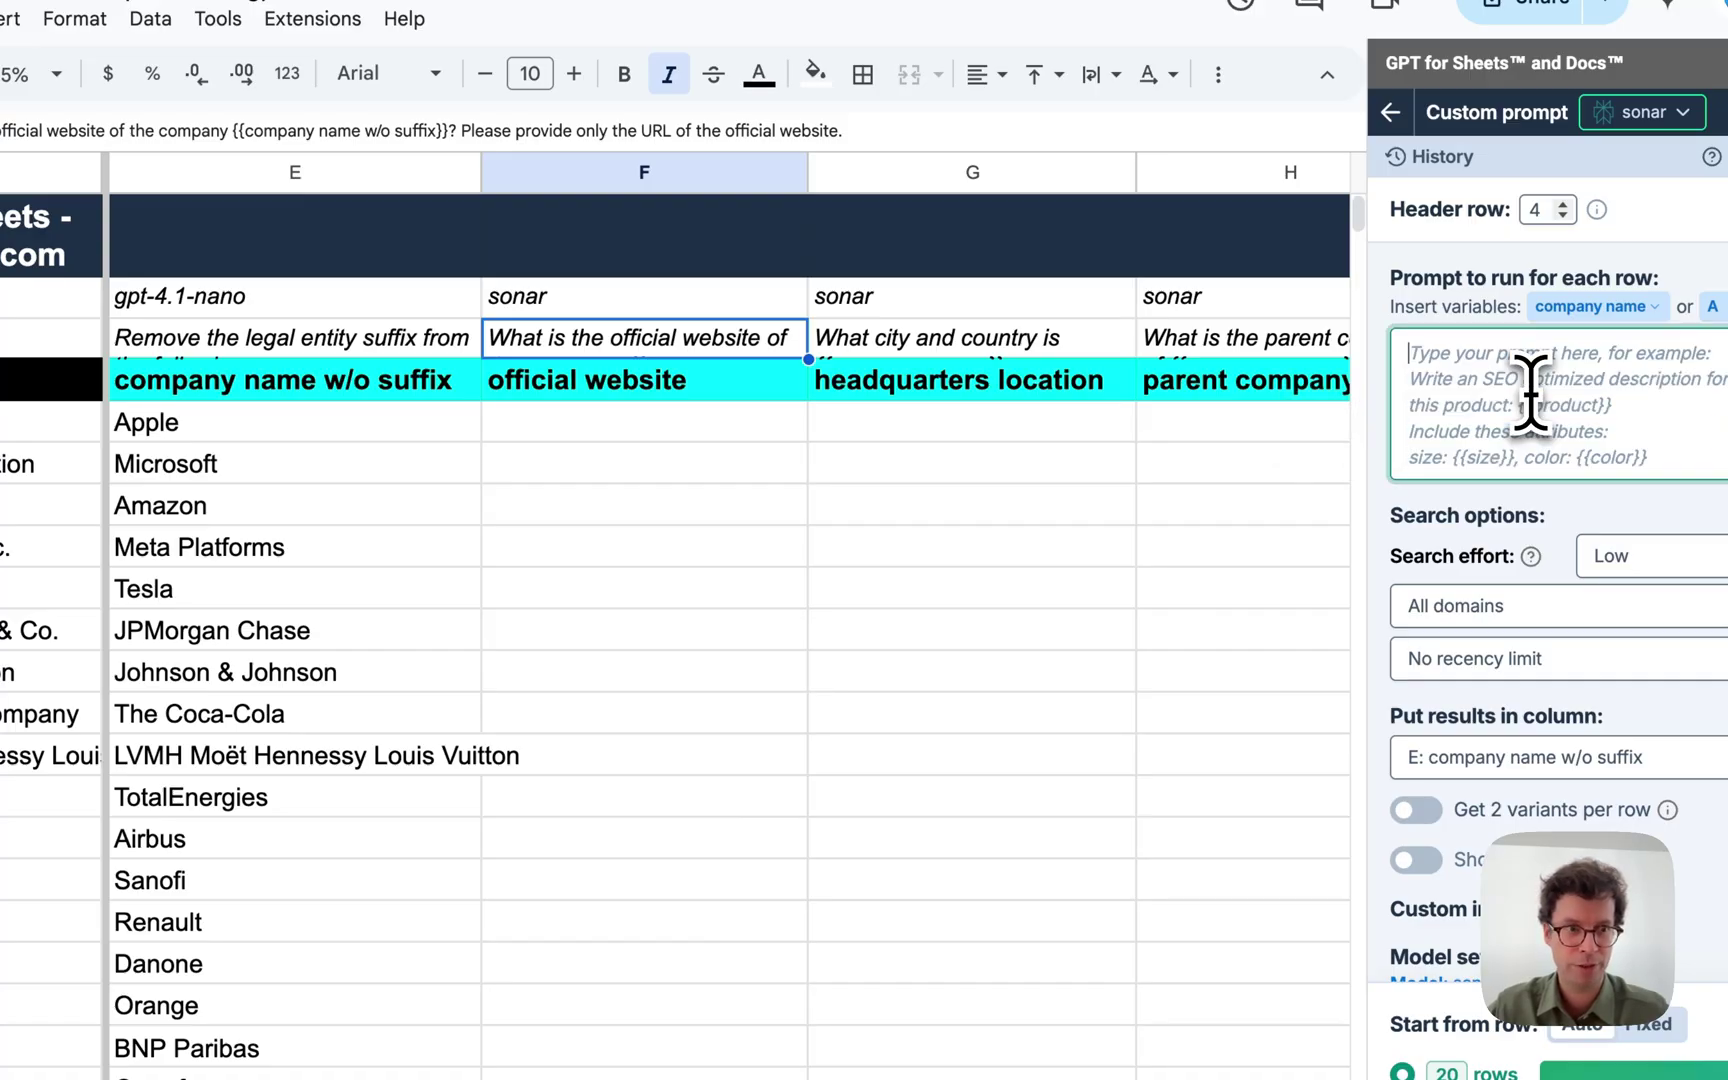
pyautogui.hotkey('ctrl', 'v')
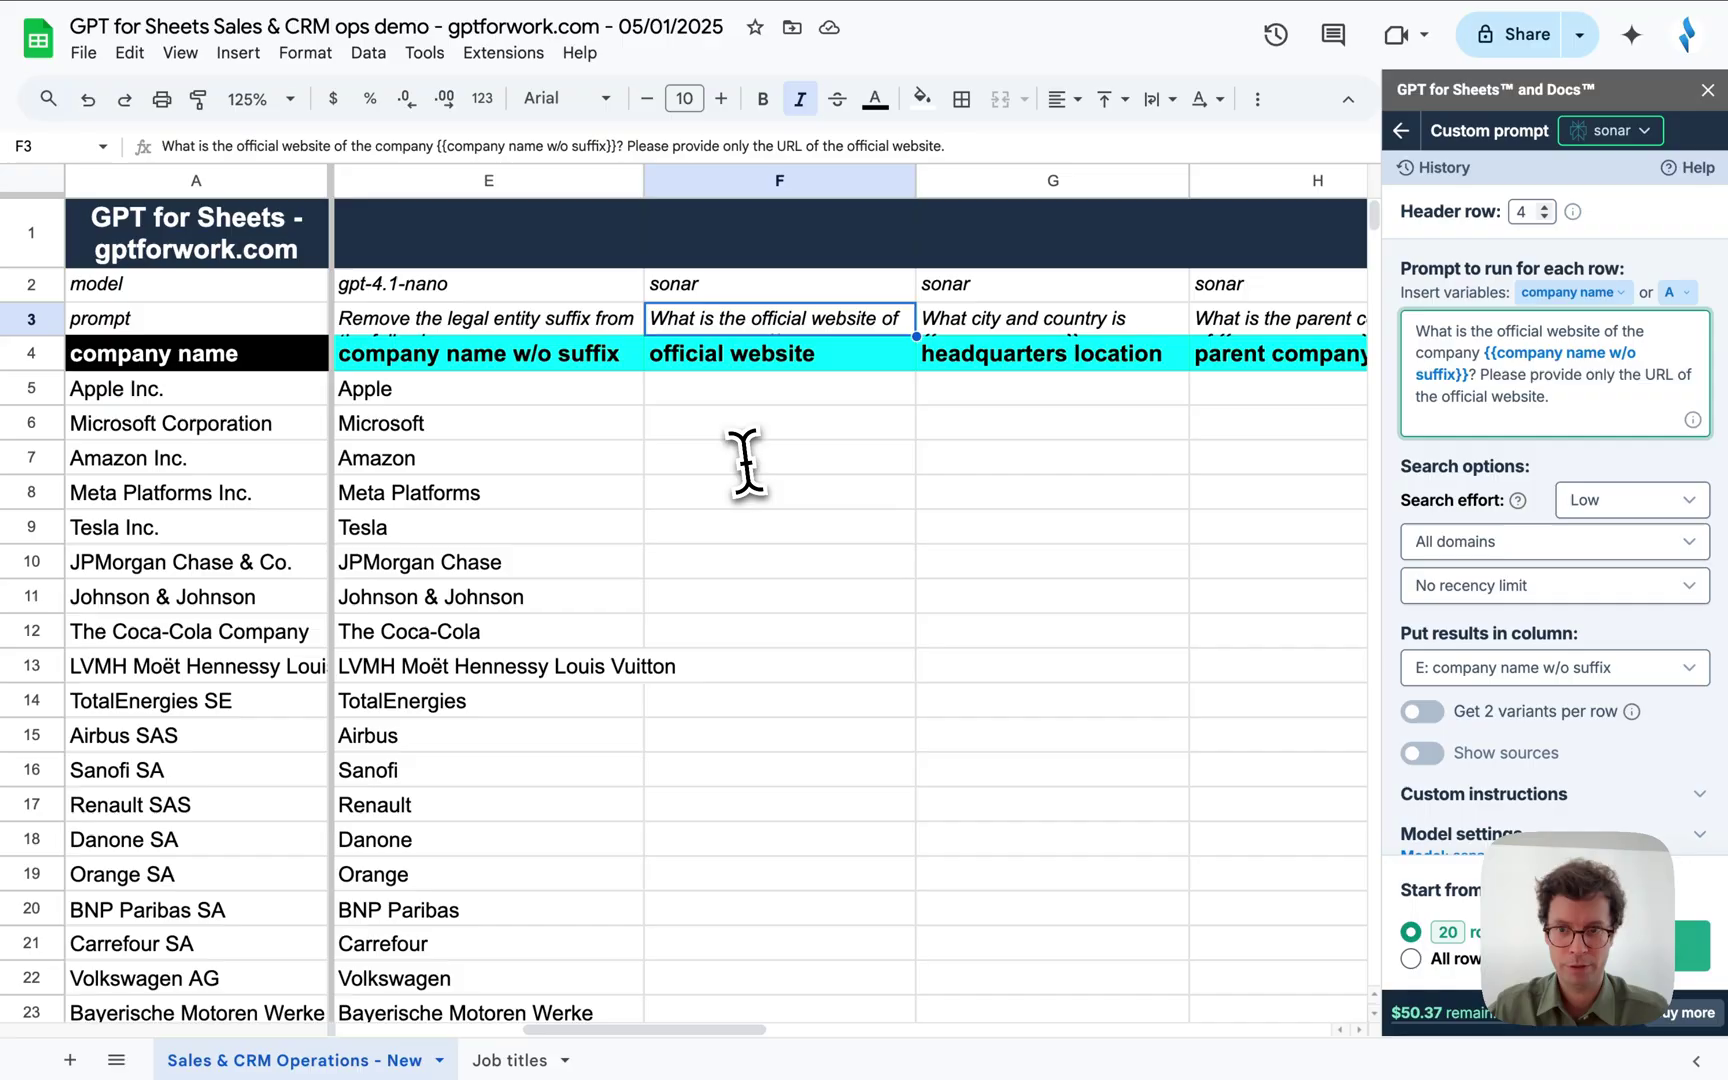
# Direct the prompt's results to column F: official website.
pyautogui.hscroll(-1, 745, 460)
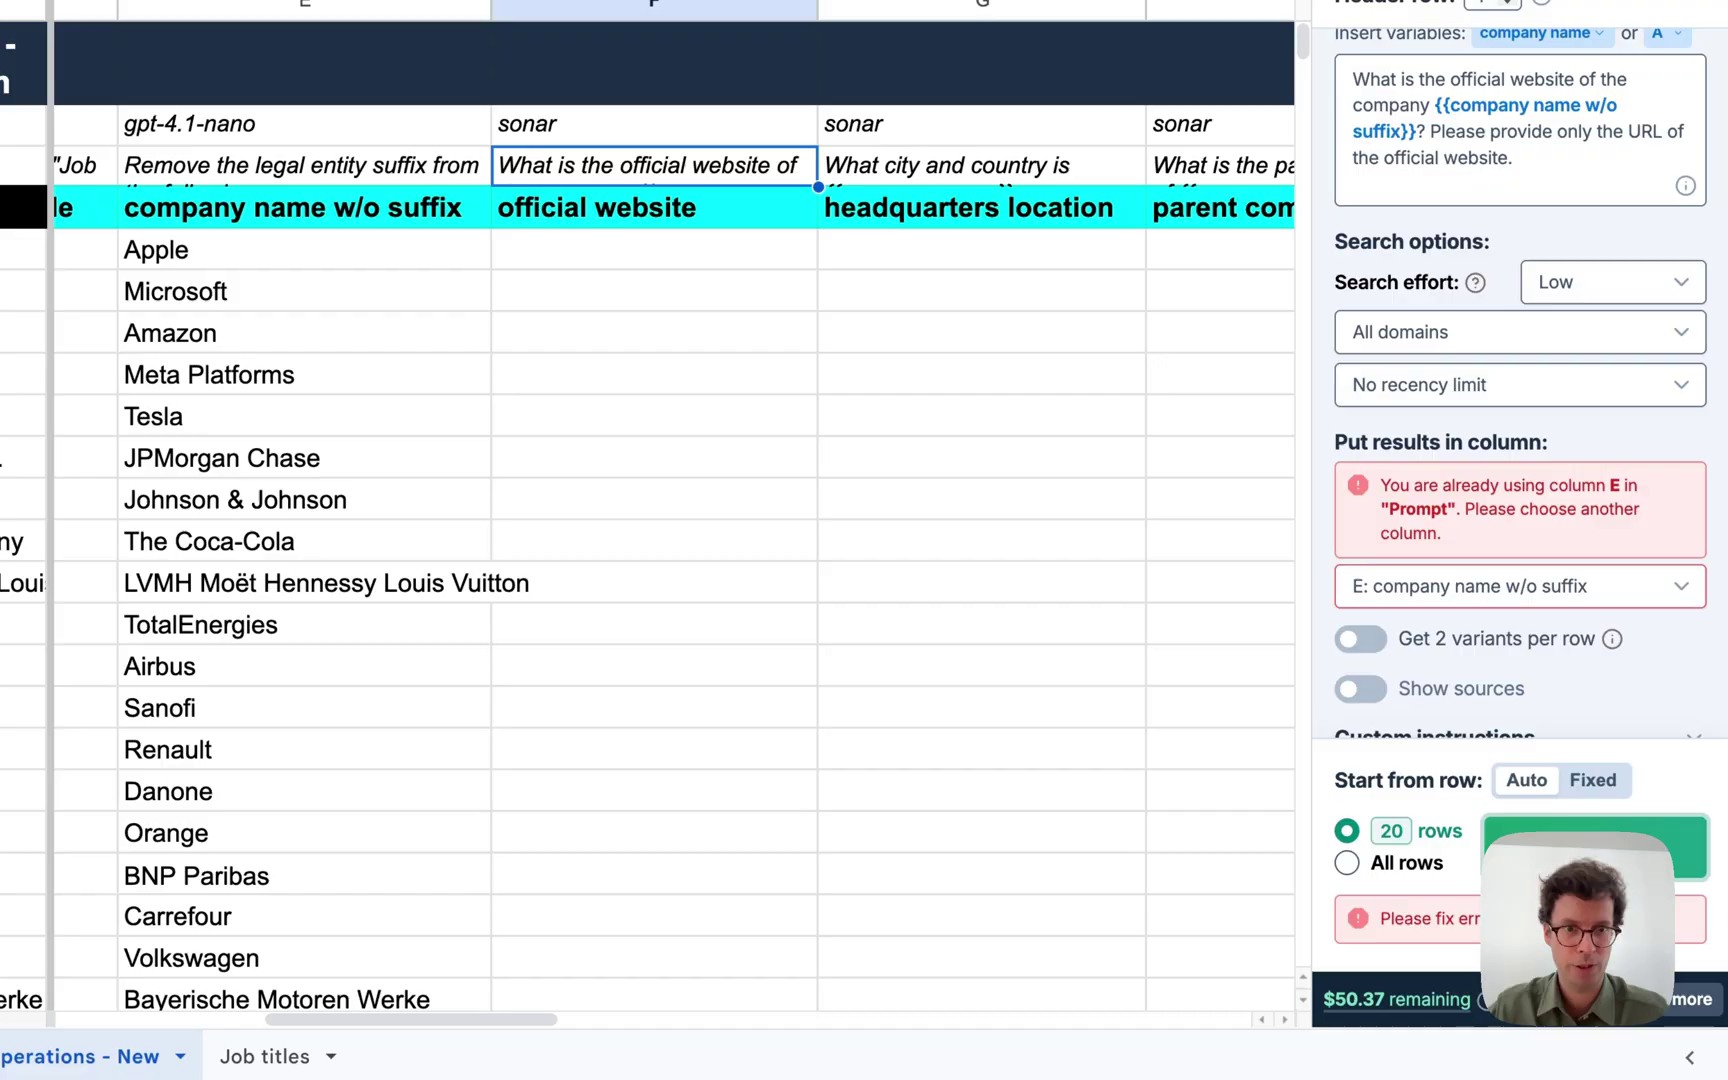
pyautogui.click(1566, 598)
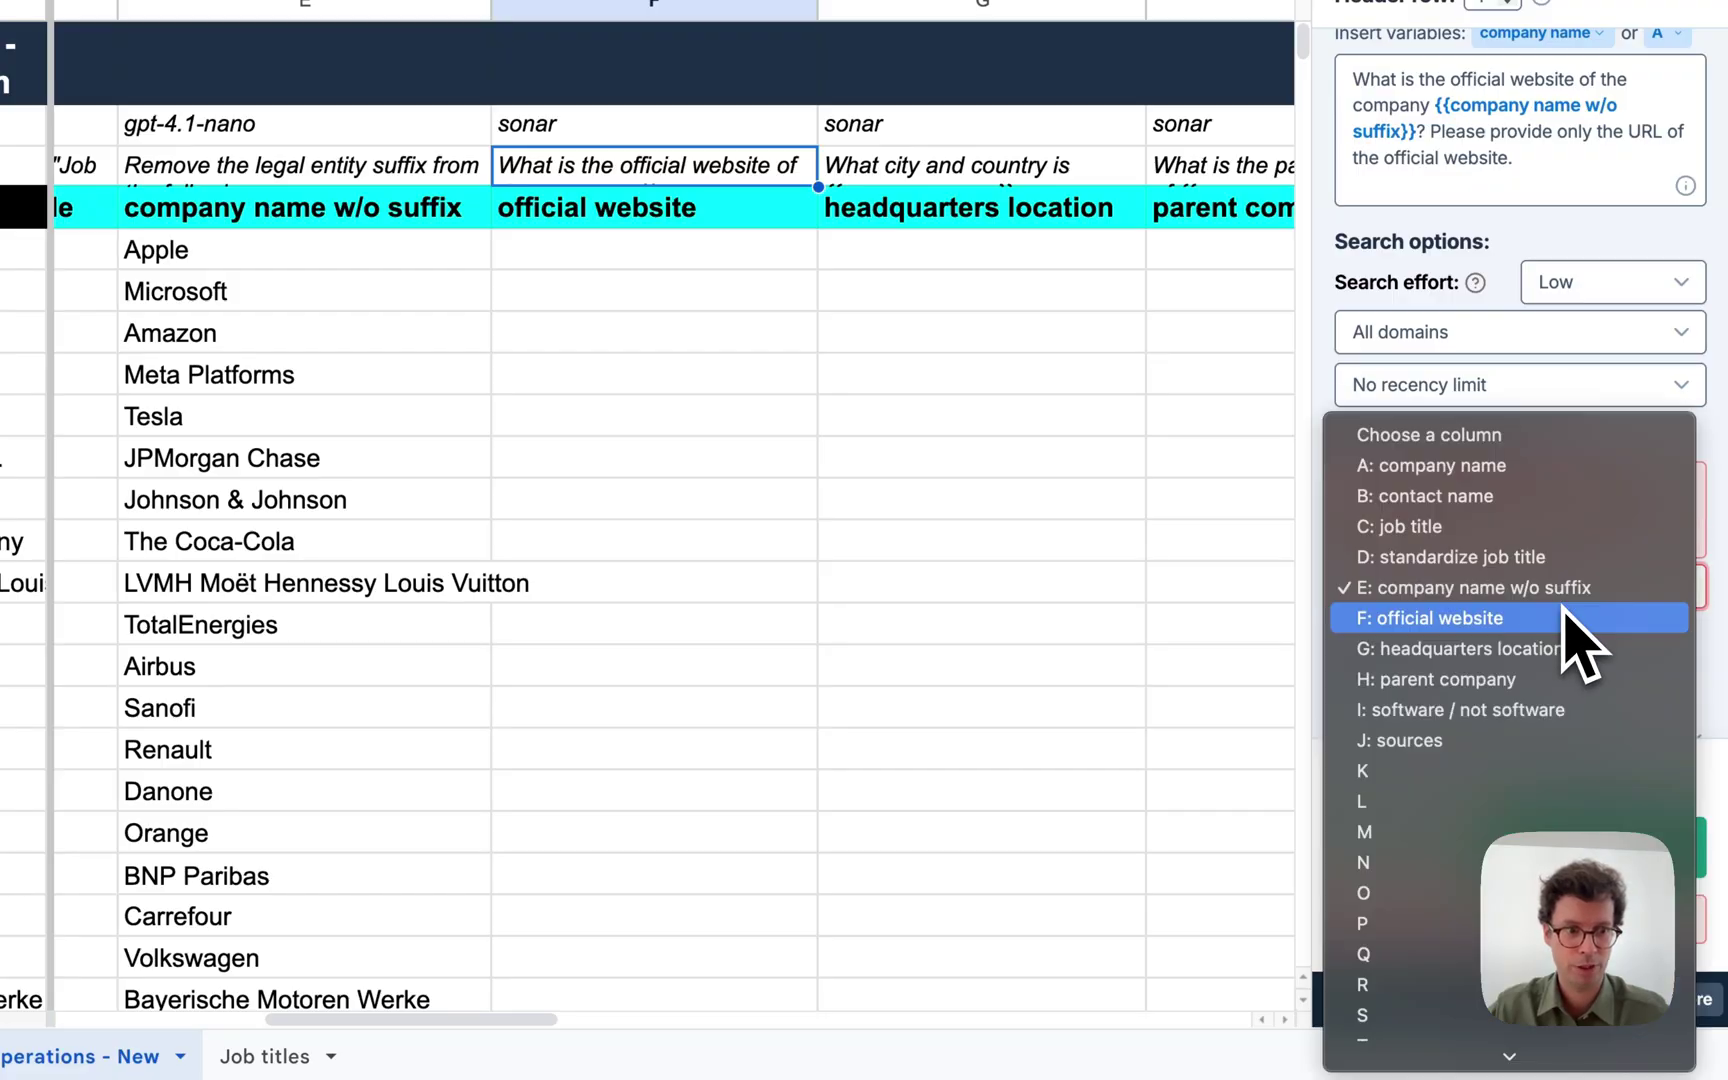
pyautogui.click(1538, 630)
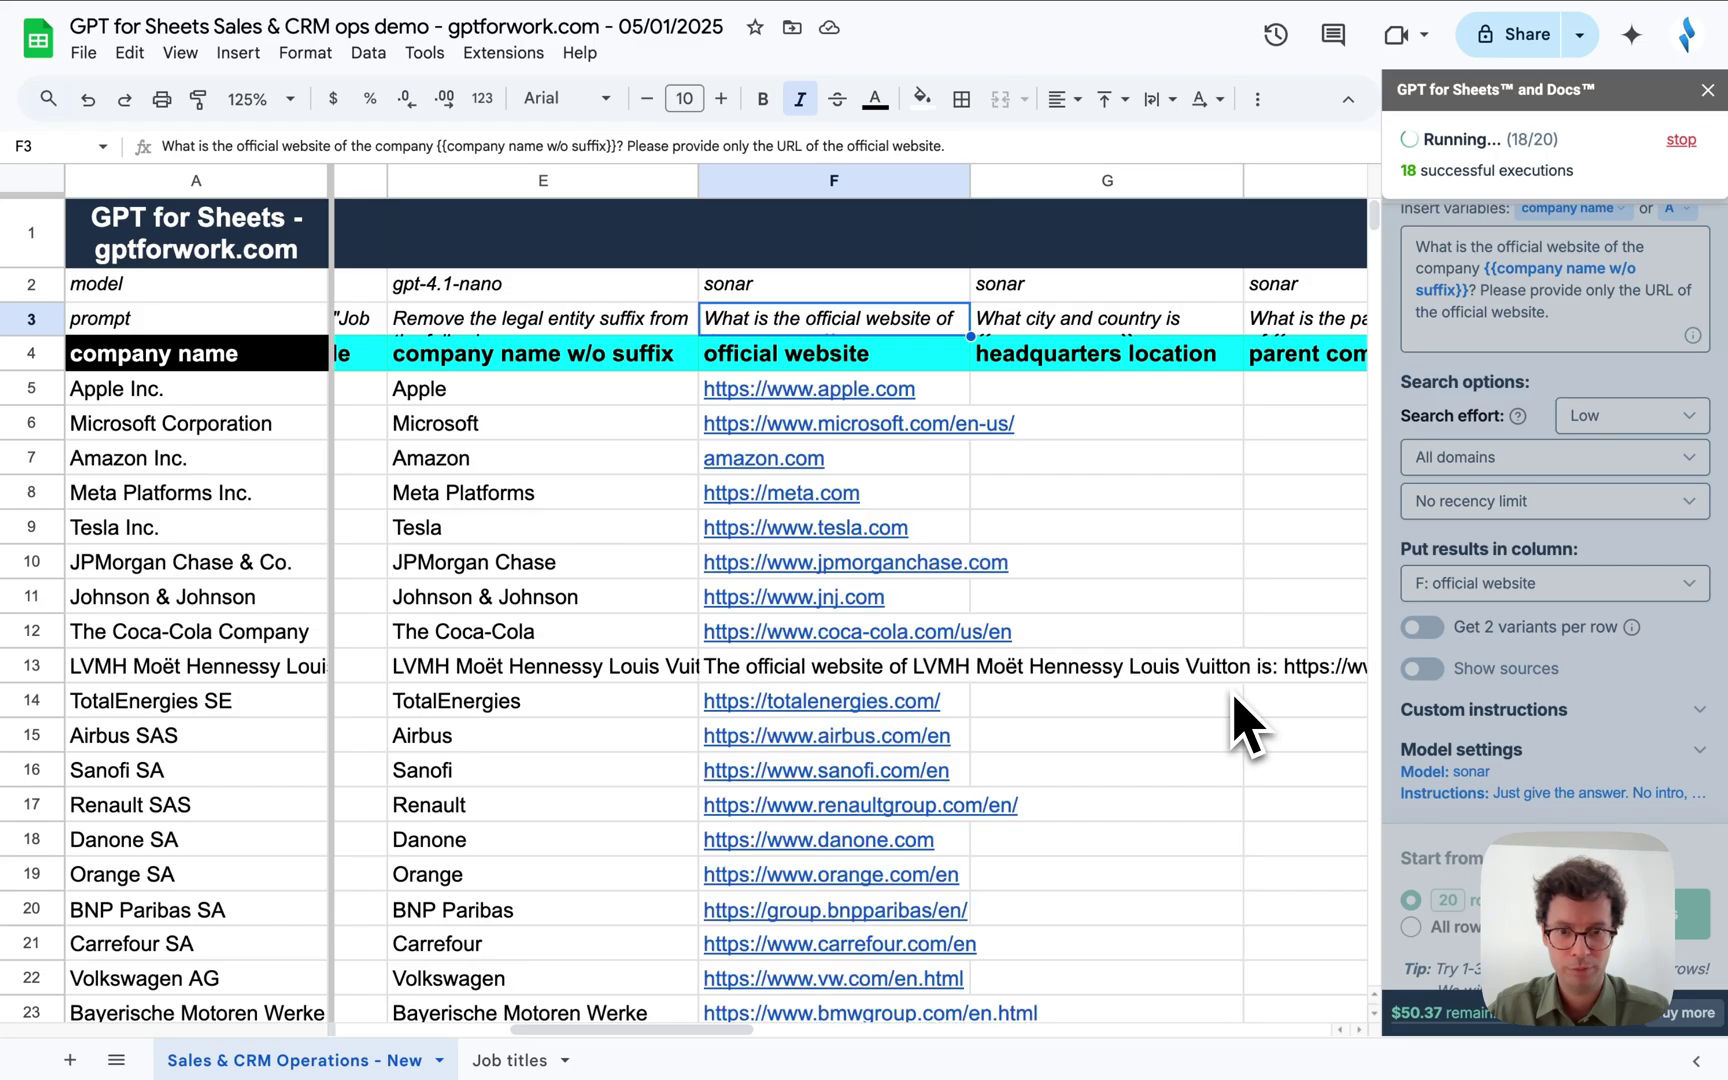
pyautogui.scroll(-3, 1245, 720)
pyautogui.scroll(3, 1245, 720)
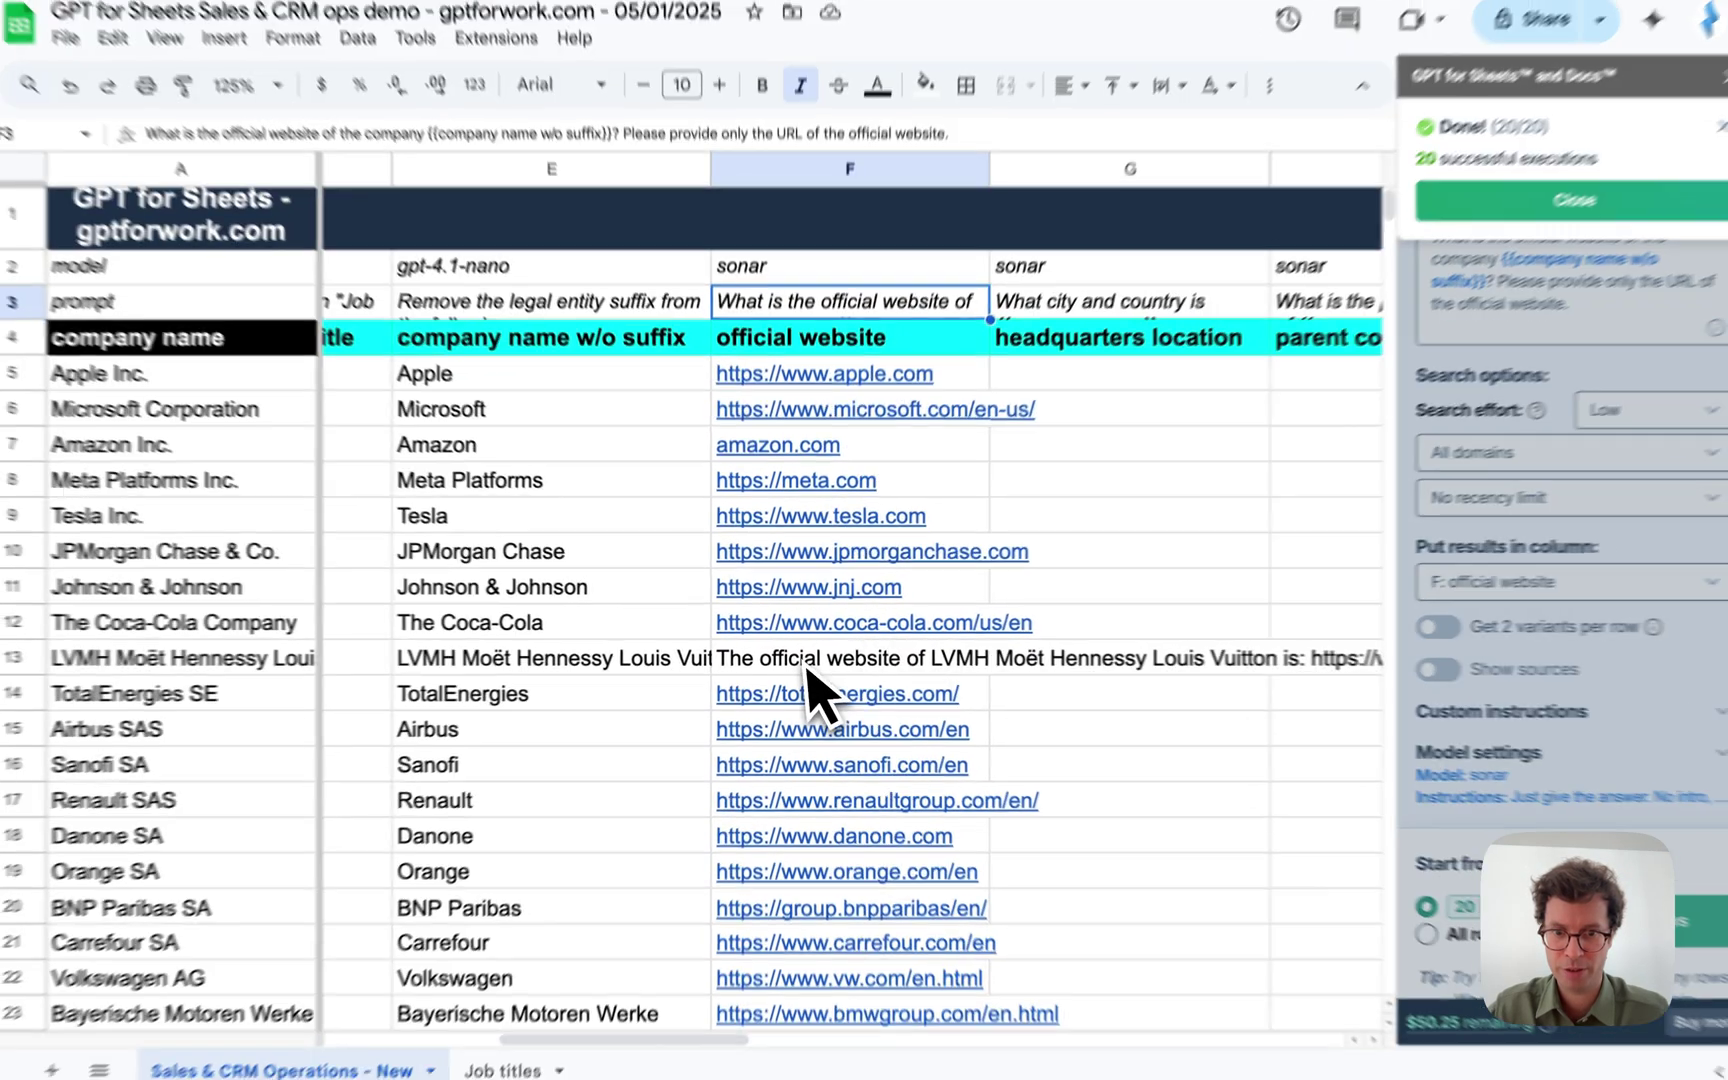
pyautogui.click(805, 662)
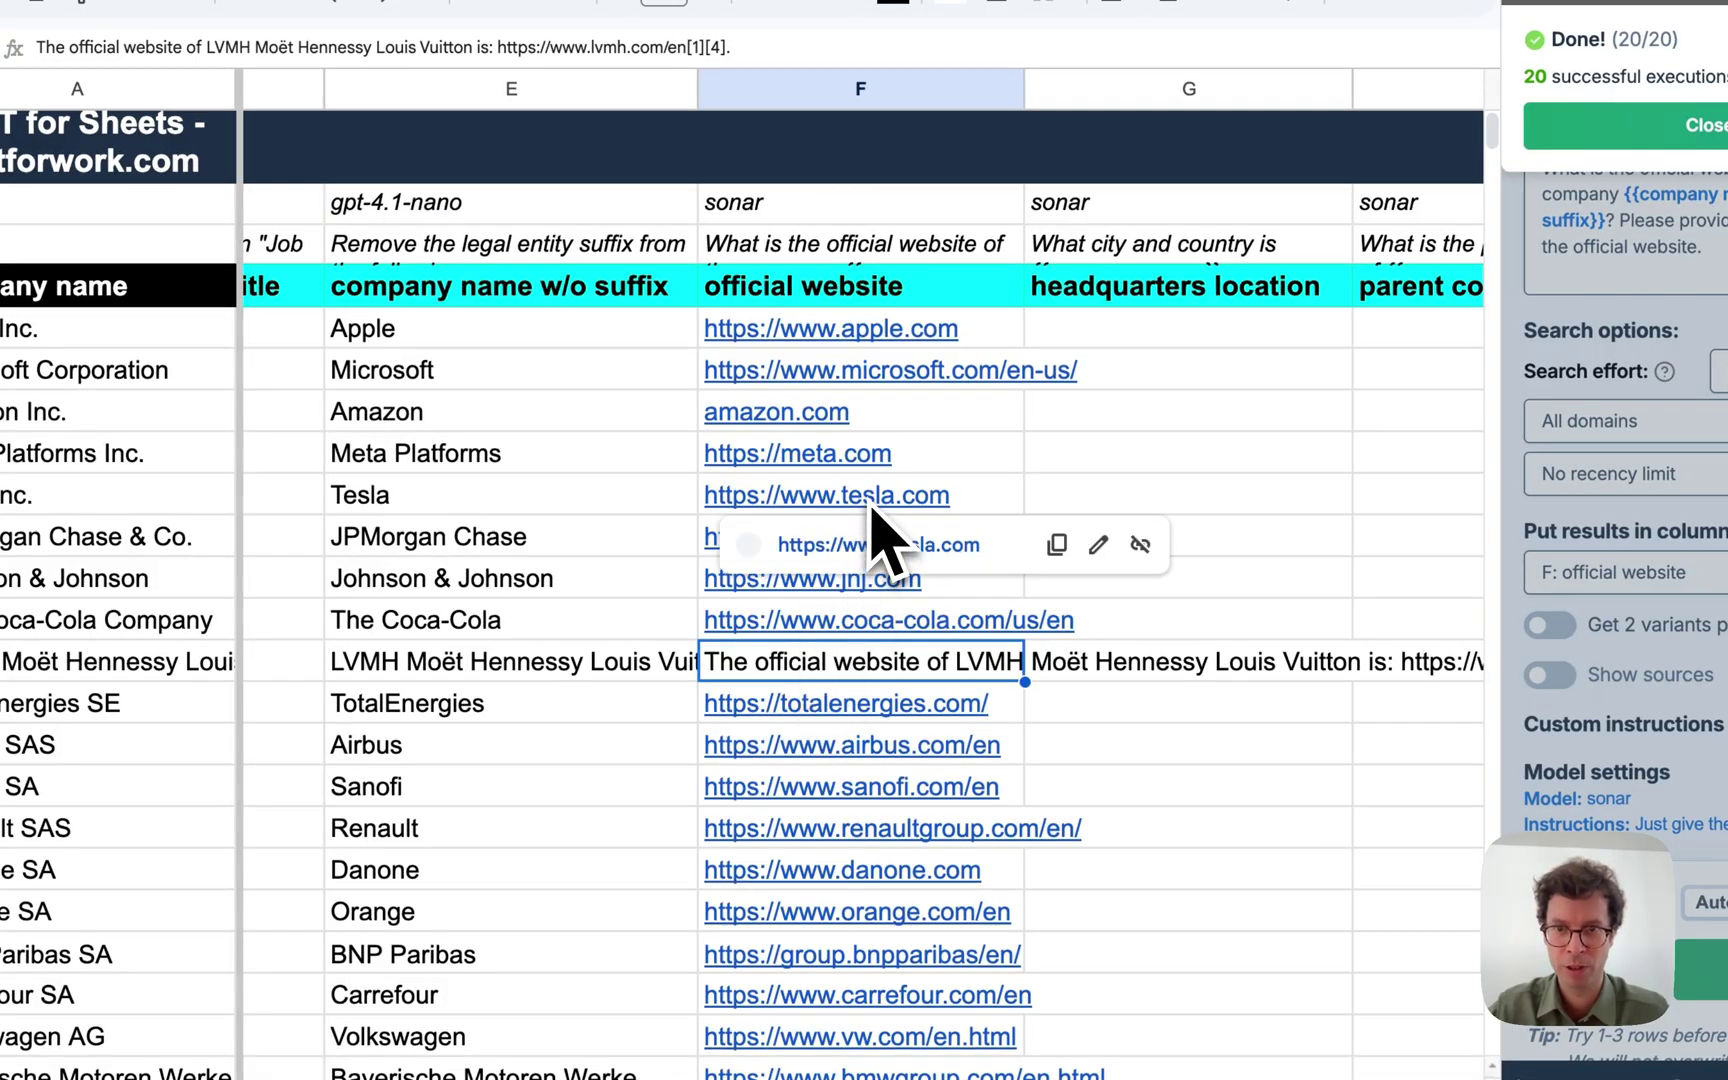
pyautogui.press('Return')
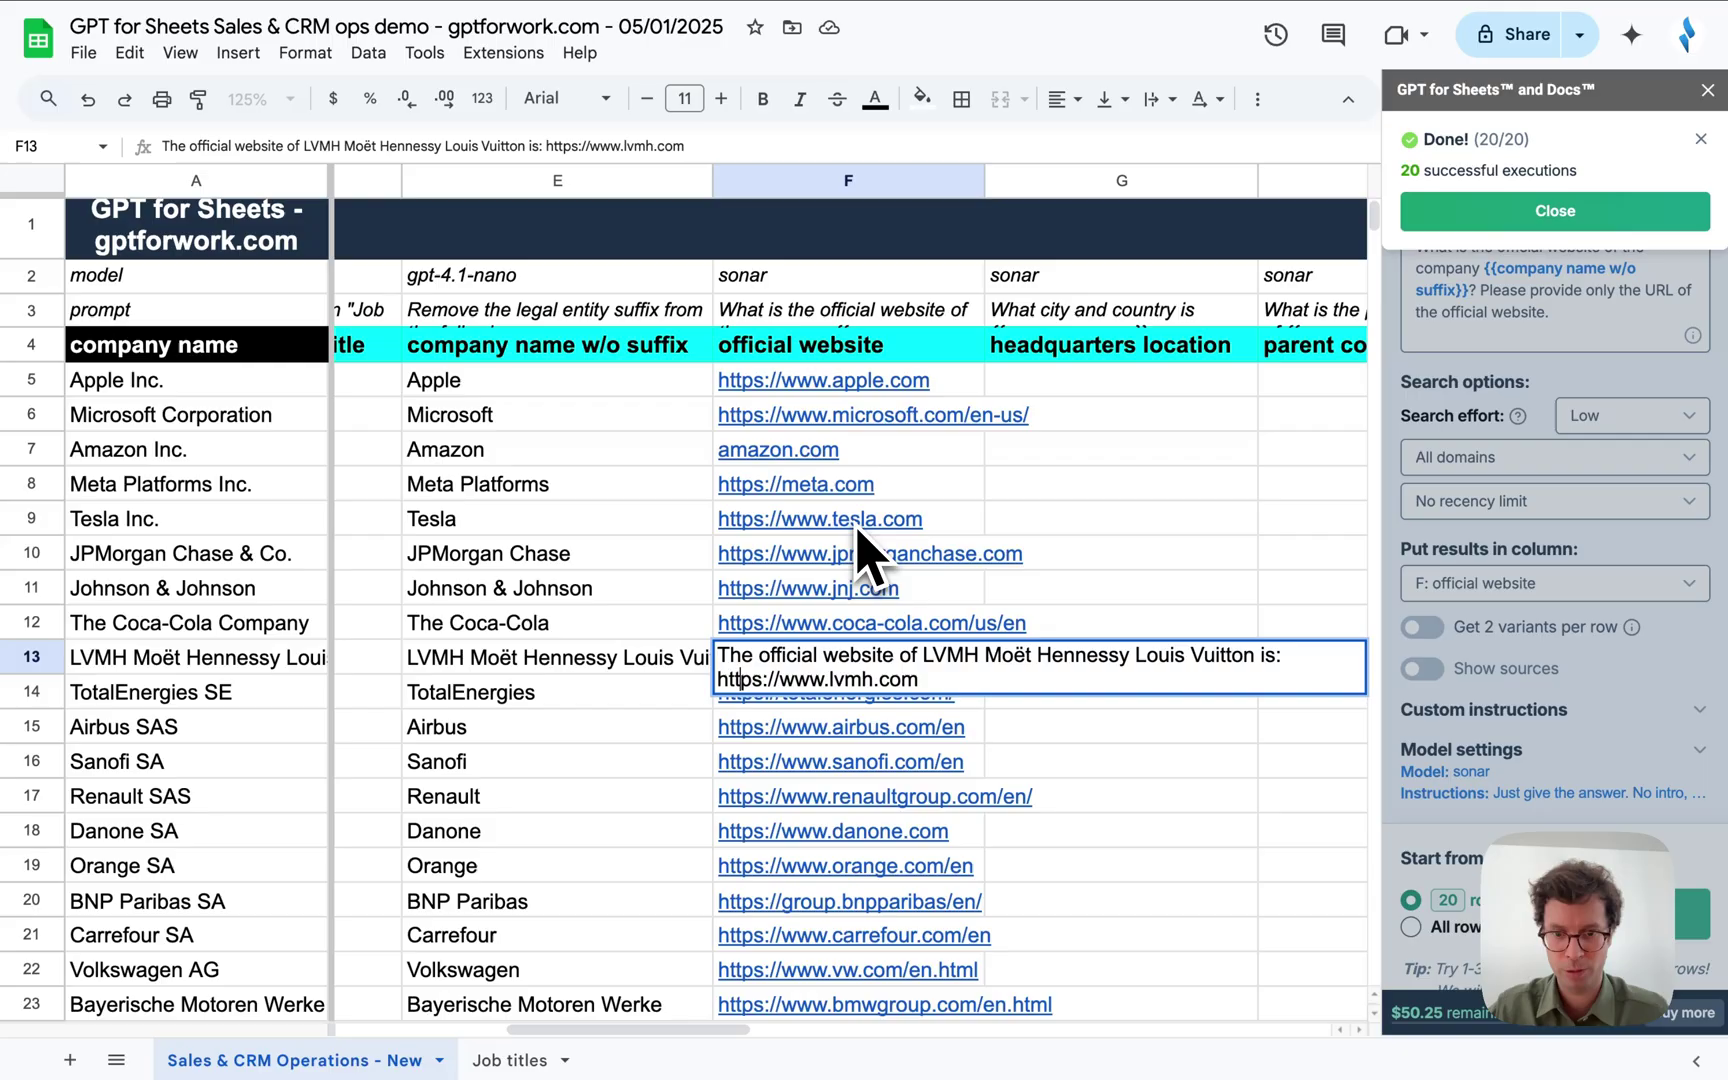
pyautogui.press('BackSpace')
pyautogui.press('BackSpace')
pyautogui.press('BackSpace')
pyautogui.press('BackSpace')
pyautogui.press('BackSpace')
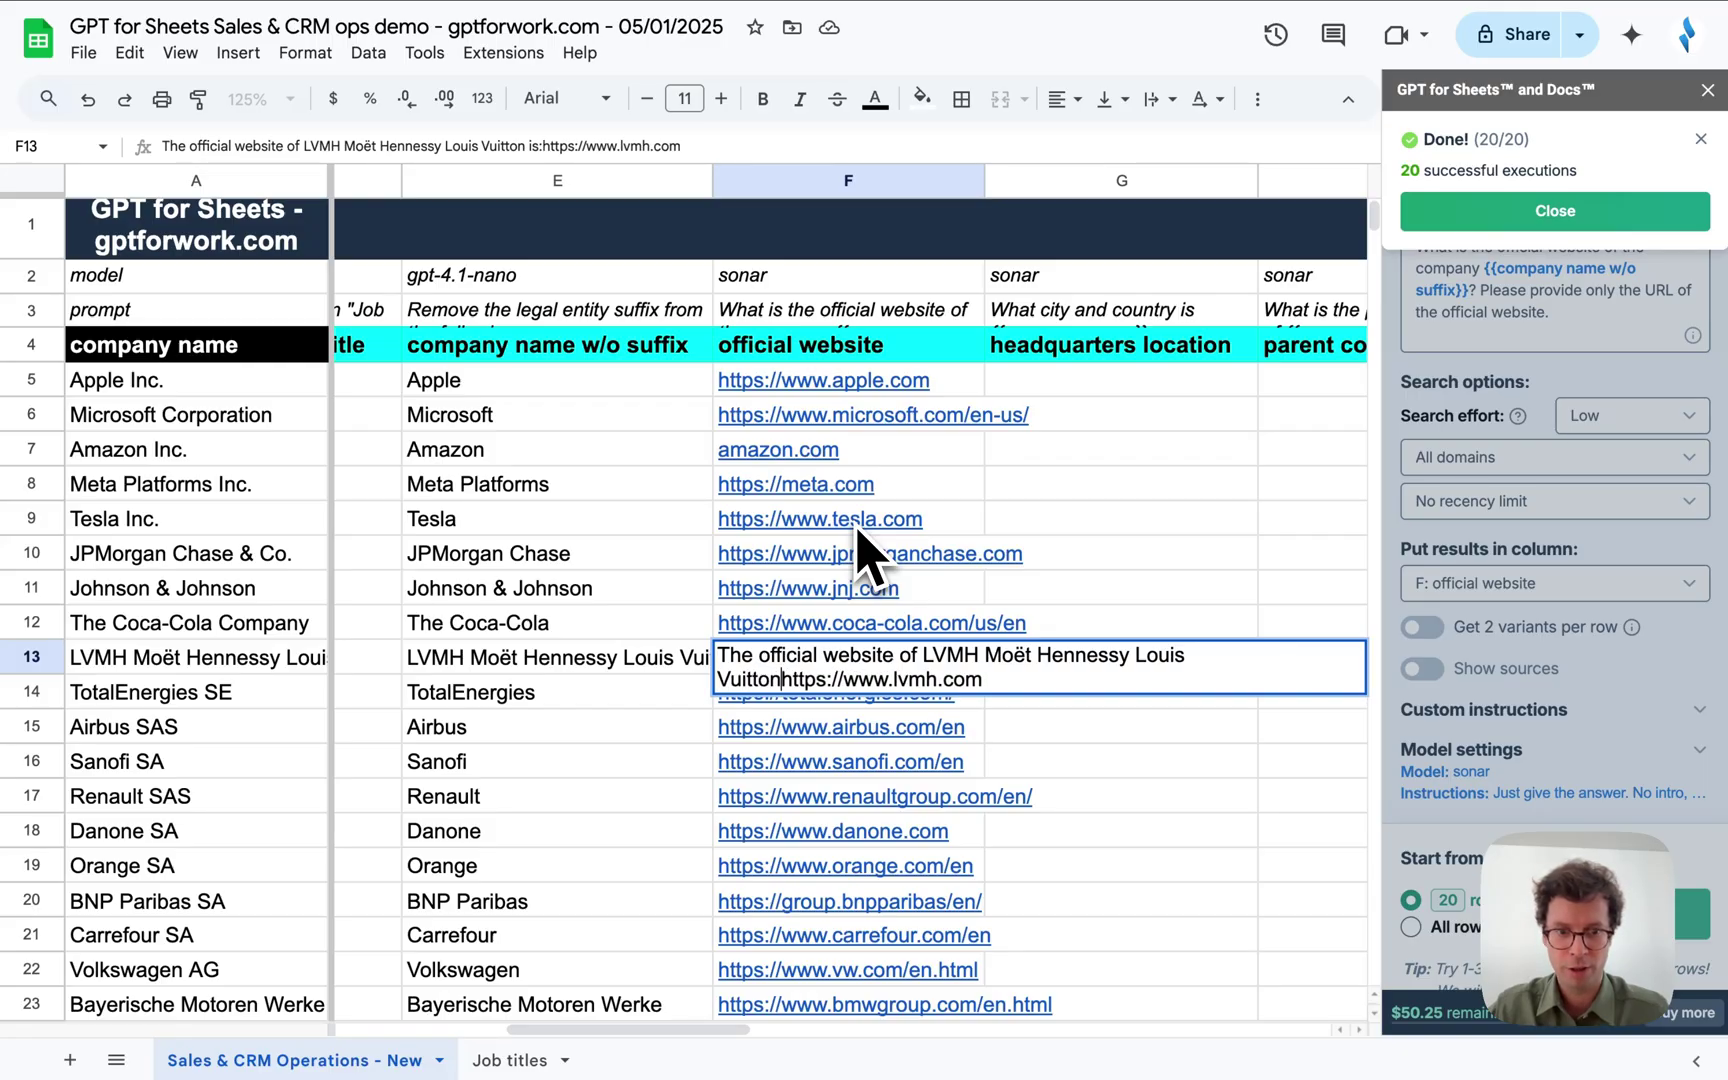
pyautogui.hotkey('ctrl', 'BackSpace')
pyautogui.hotkey('ctrl', 'BackSpace')
pyautogui.hotkey('ctrl', 'BackSpace')
pyautogui.hotkey('ctrl', 'BackSpace')
pyautogui.hotkey('ctrl', 'BackSpace')
pyautogui.hotkey('ctrl', 'BackSpace')
pyautogui.hotkey('ctrl', 'BackSpace')
pyautogui.hotkey('ctrl', 'BackSpace')
pyautogui.press('Return')
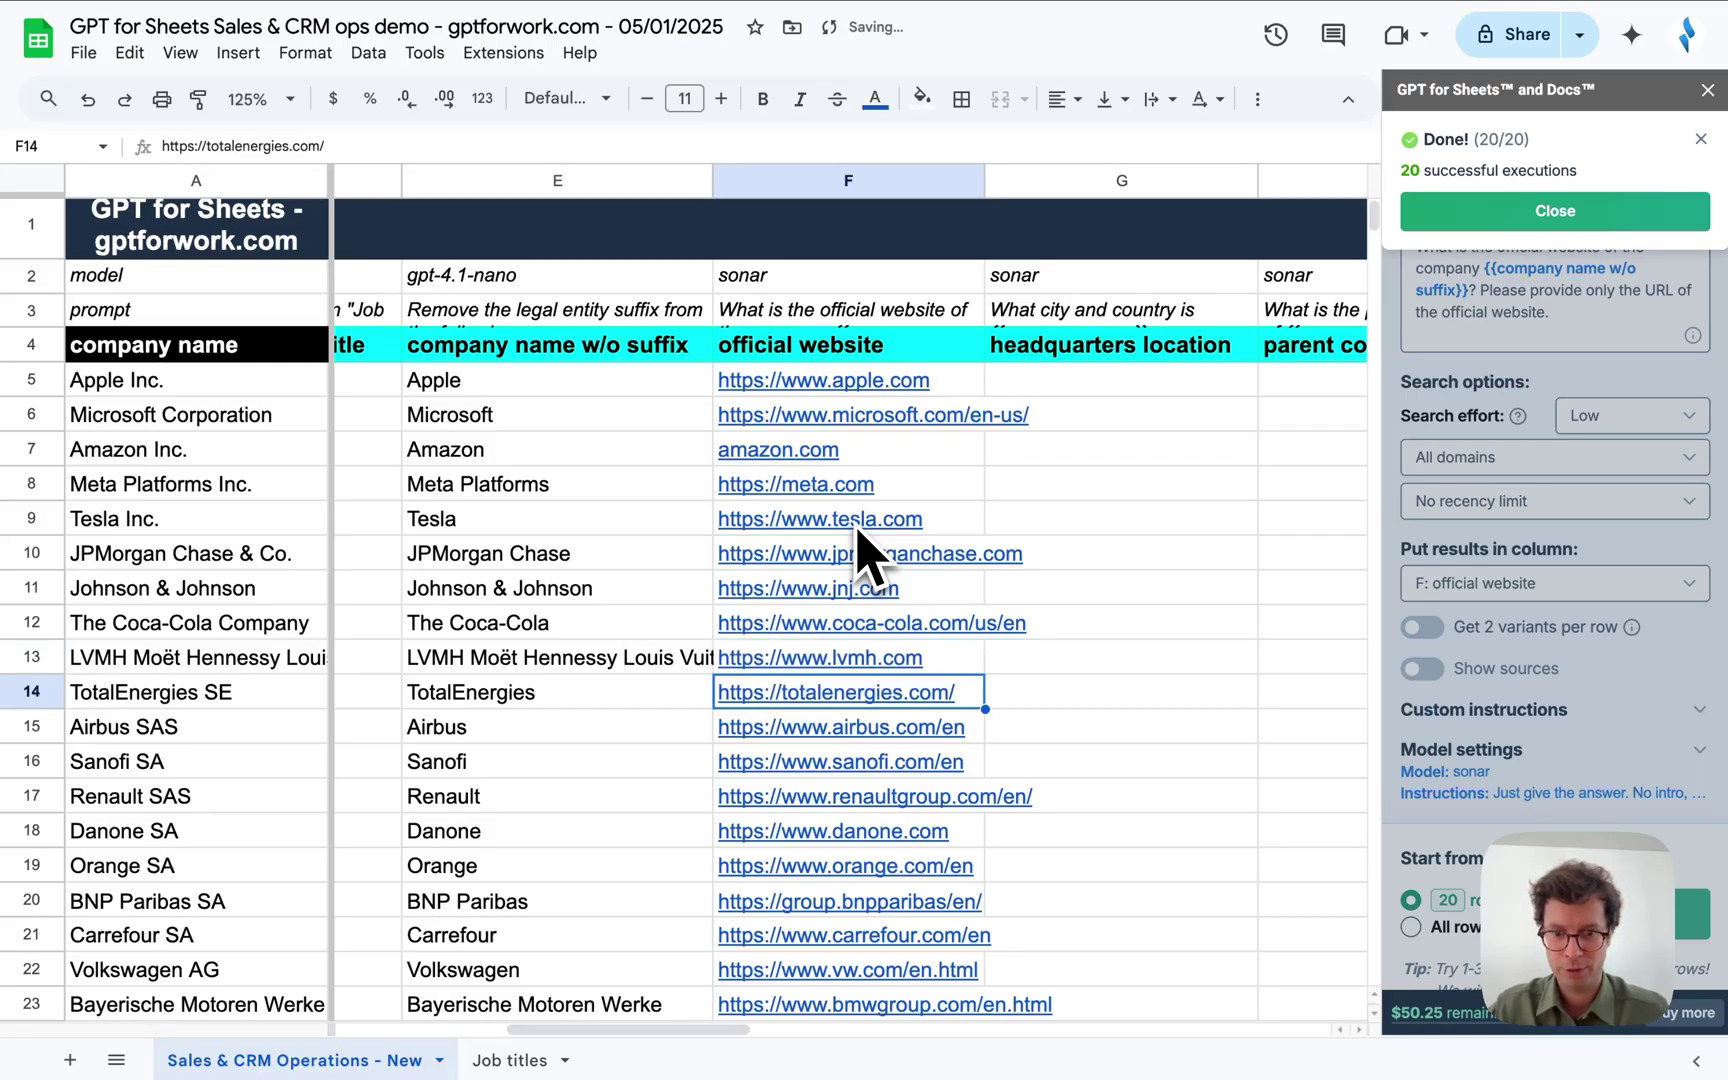
# Scroll through the filled official website column to review the URLs.
pyautogui.scroll(-1, 1203, 812)
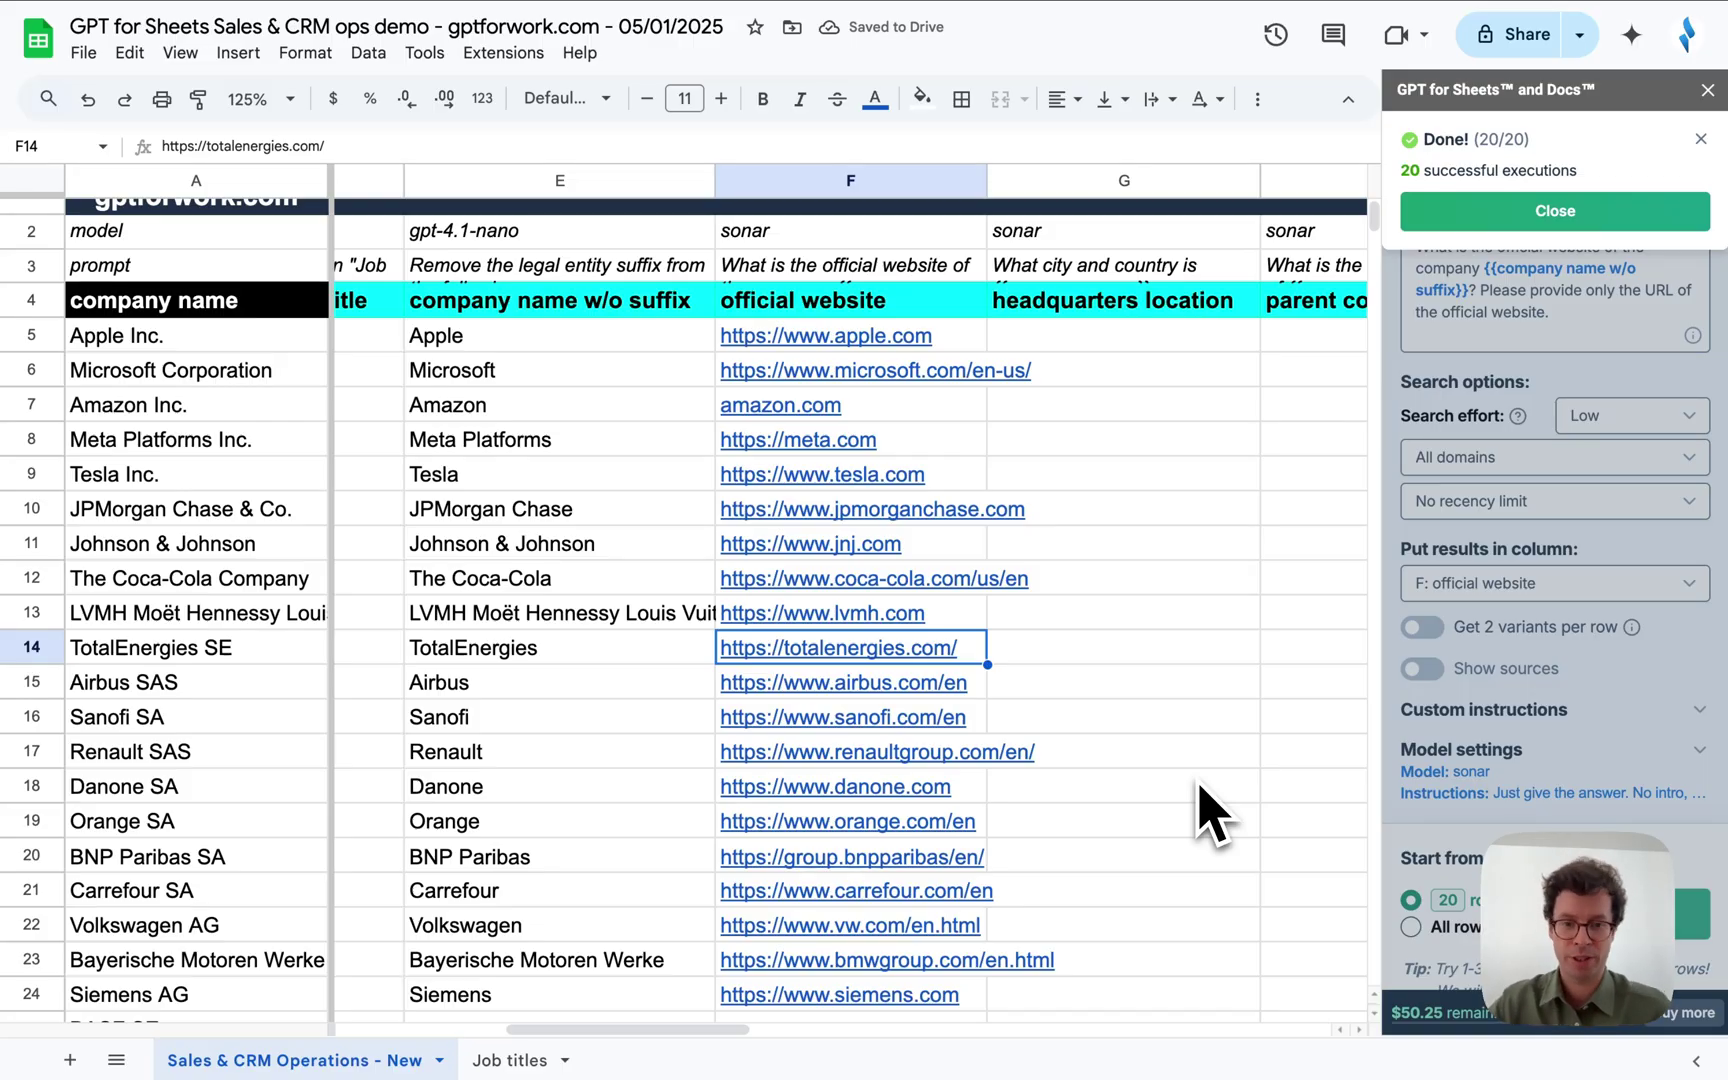
pyautogui.scroll(-5, 1212, 812)
pyautogui.scroll(3, 1212, 812)
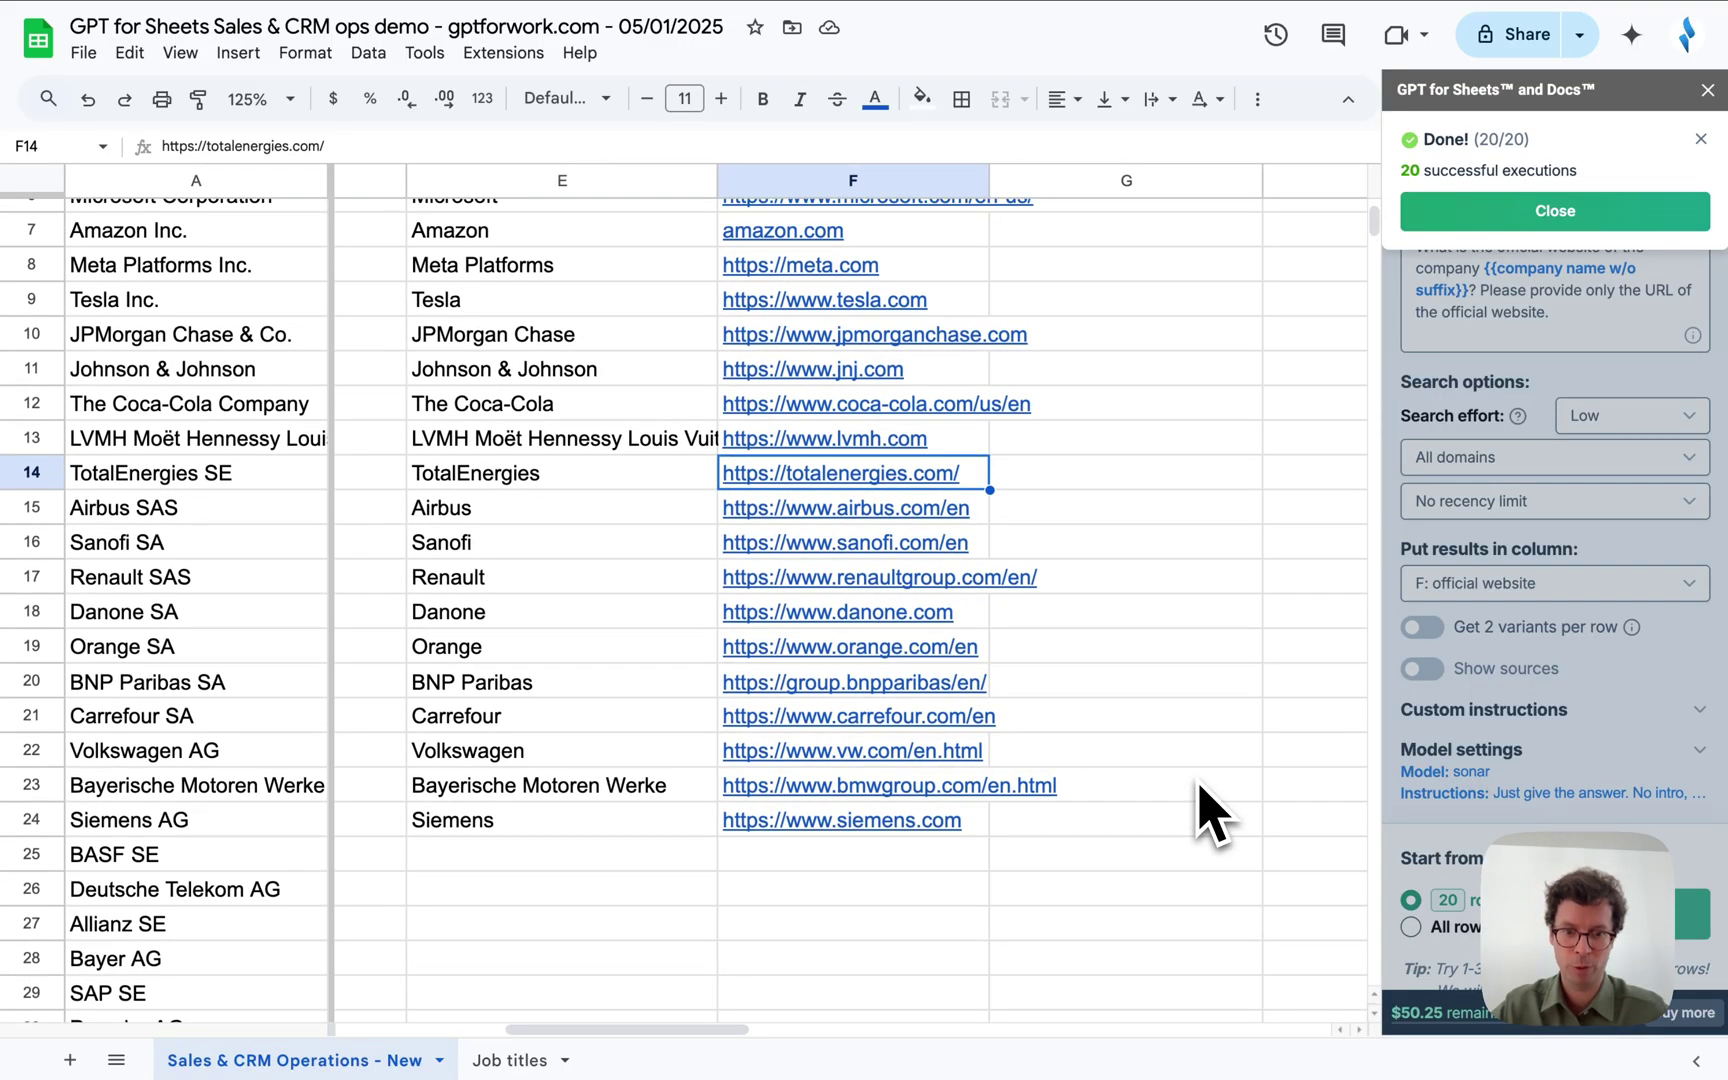
pyautogui.scroll(3, 1212, 812)
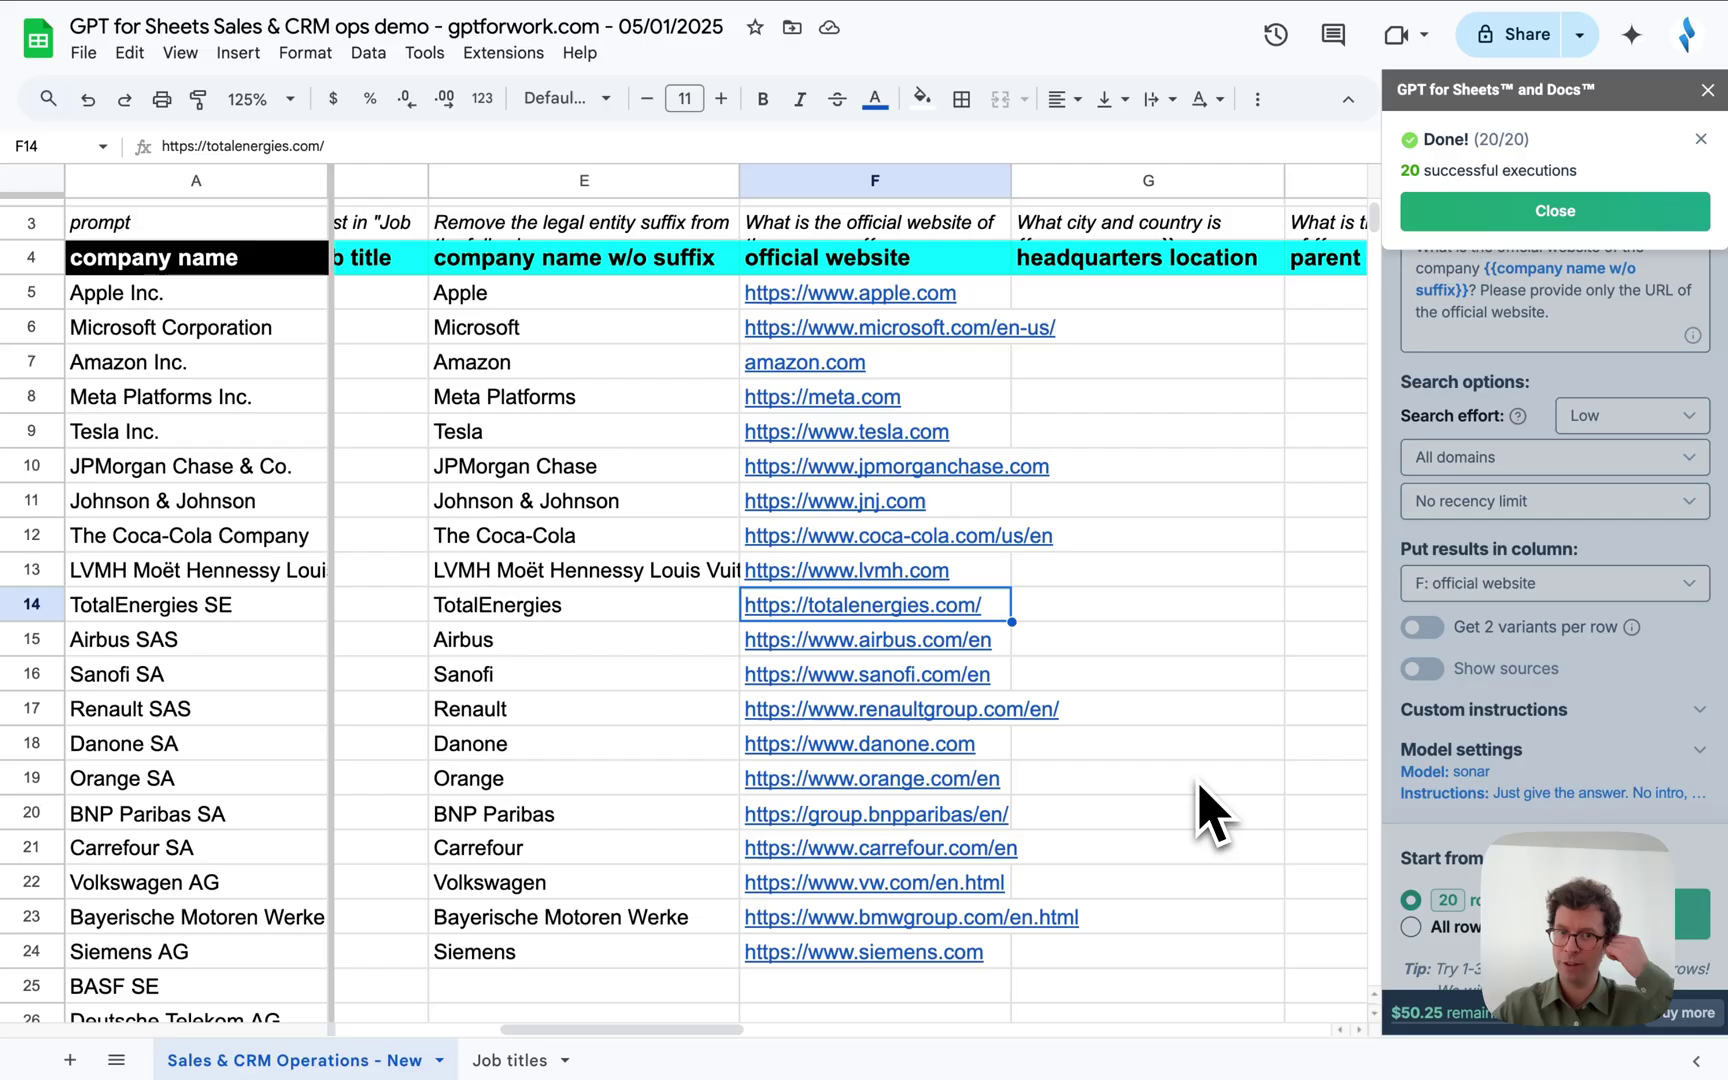
pyautogui.scroll(2, 1212, 812)
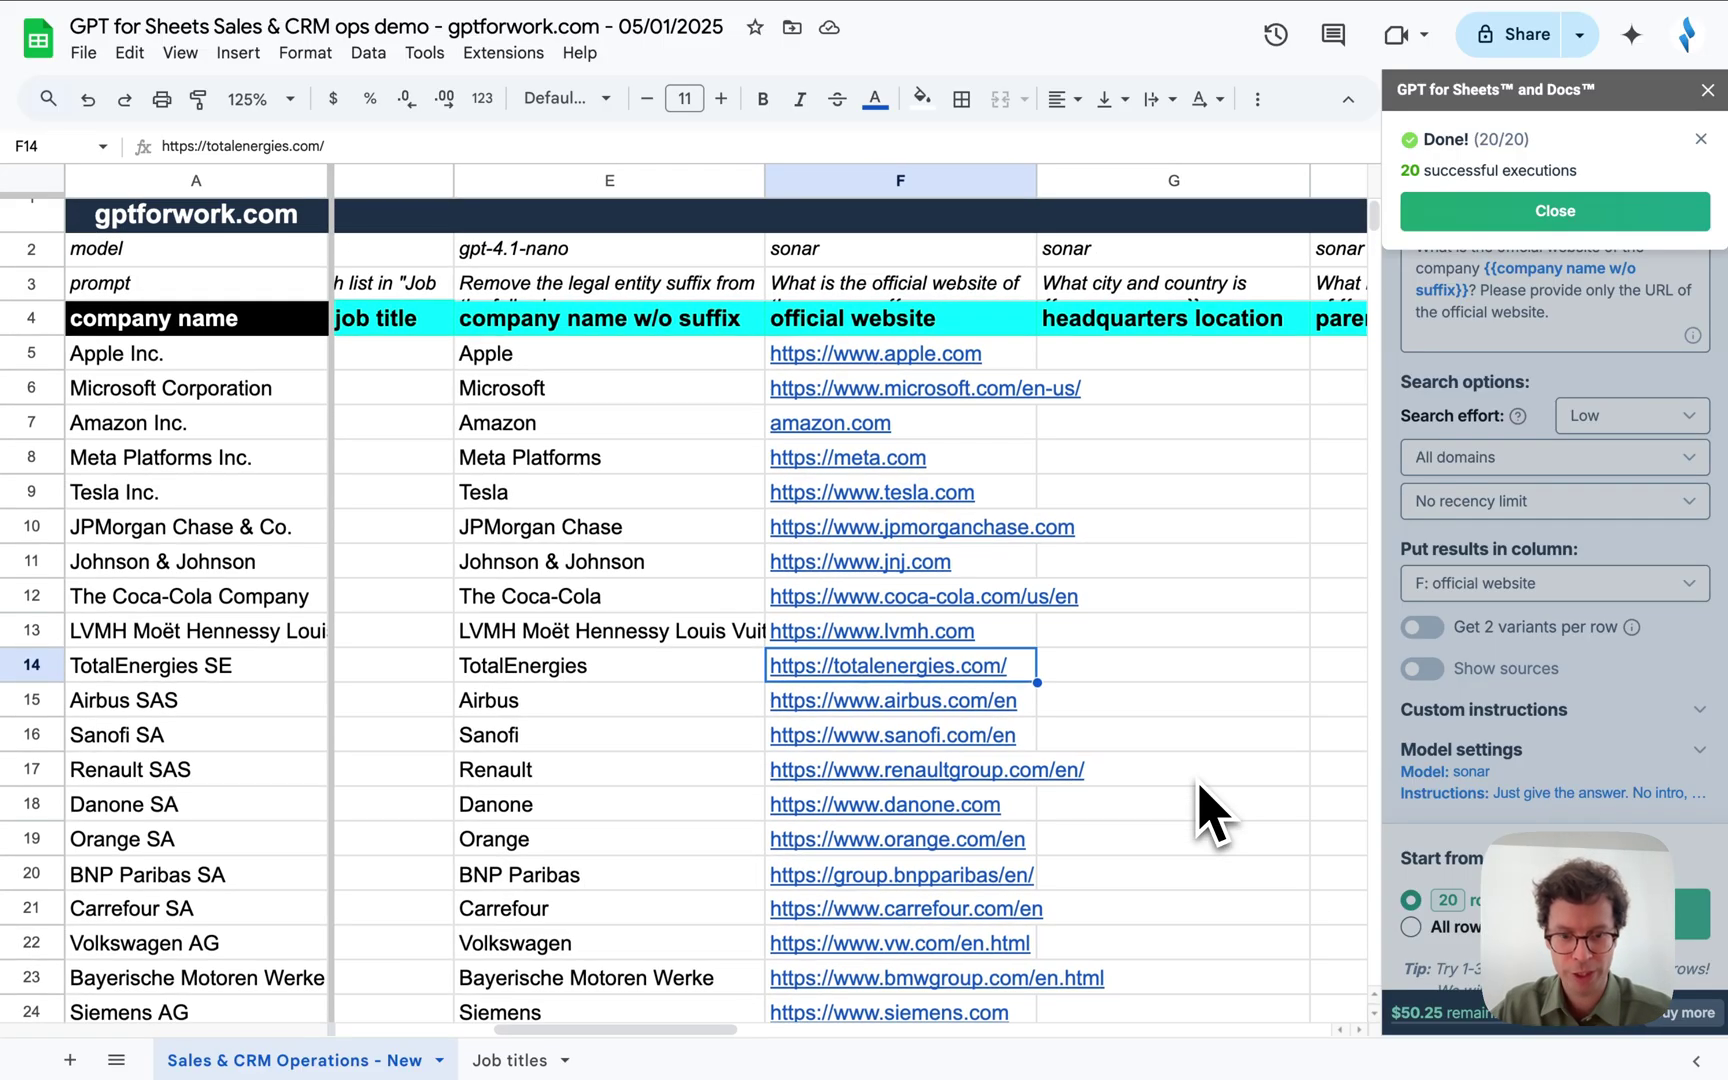
pyautogui.scroll(1, 1200, 790)
pyautogui.hscroll(5, 1200, 790)
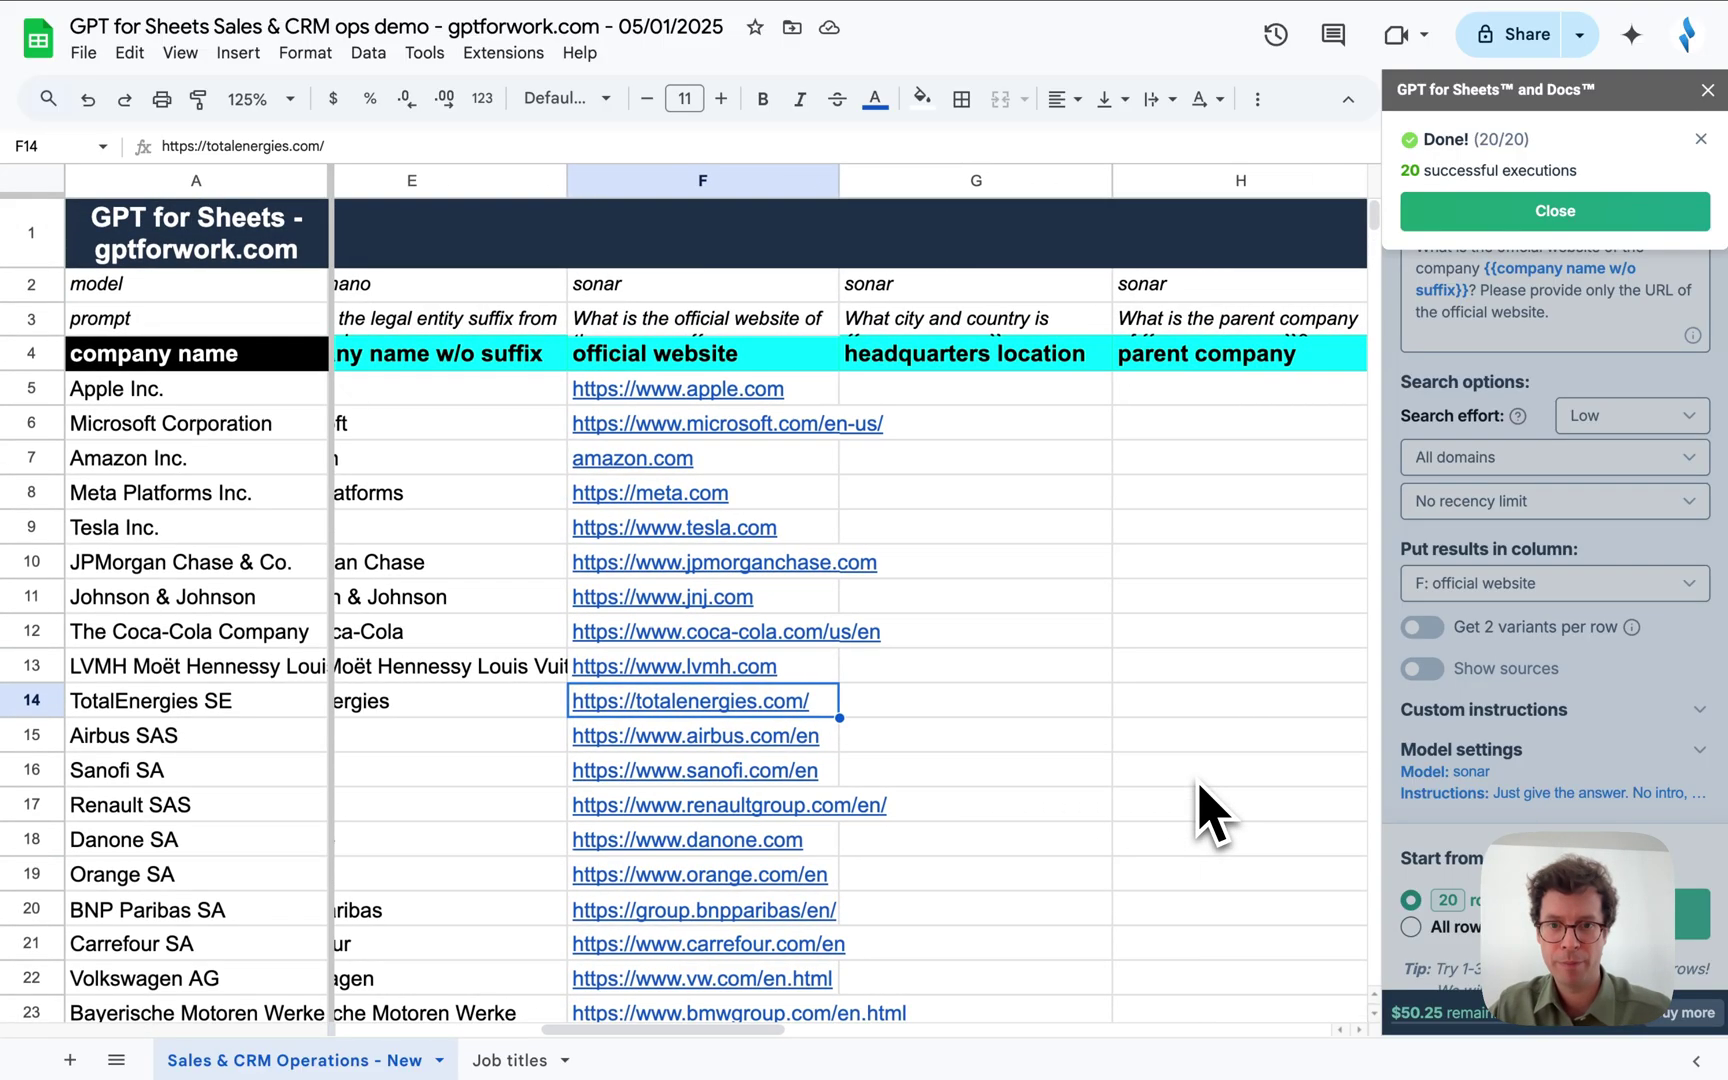
# Dismiss the Done notice and replace the sidebar prompt with G3's headquarters prompt.
pyautogui.click(840, 391)
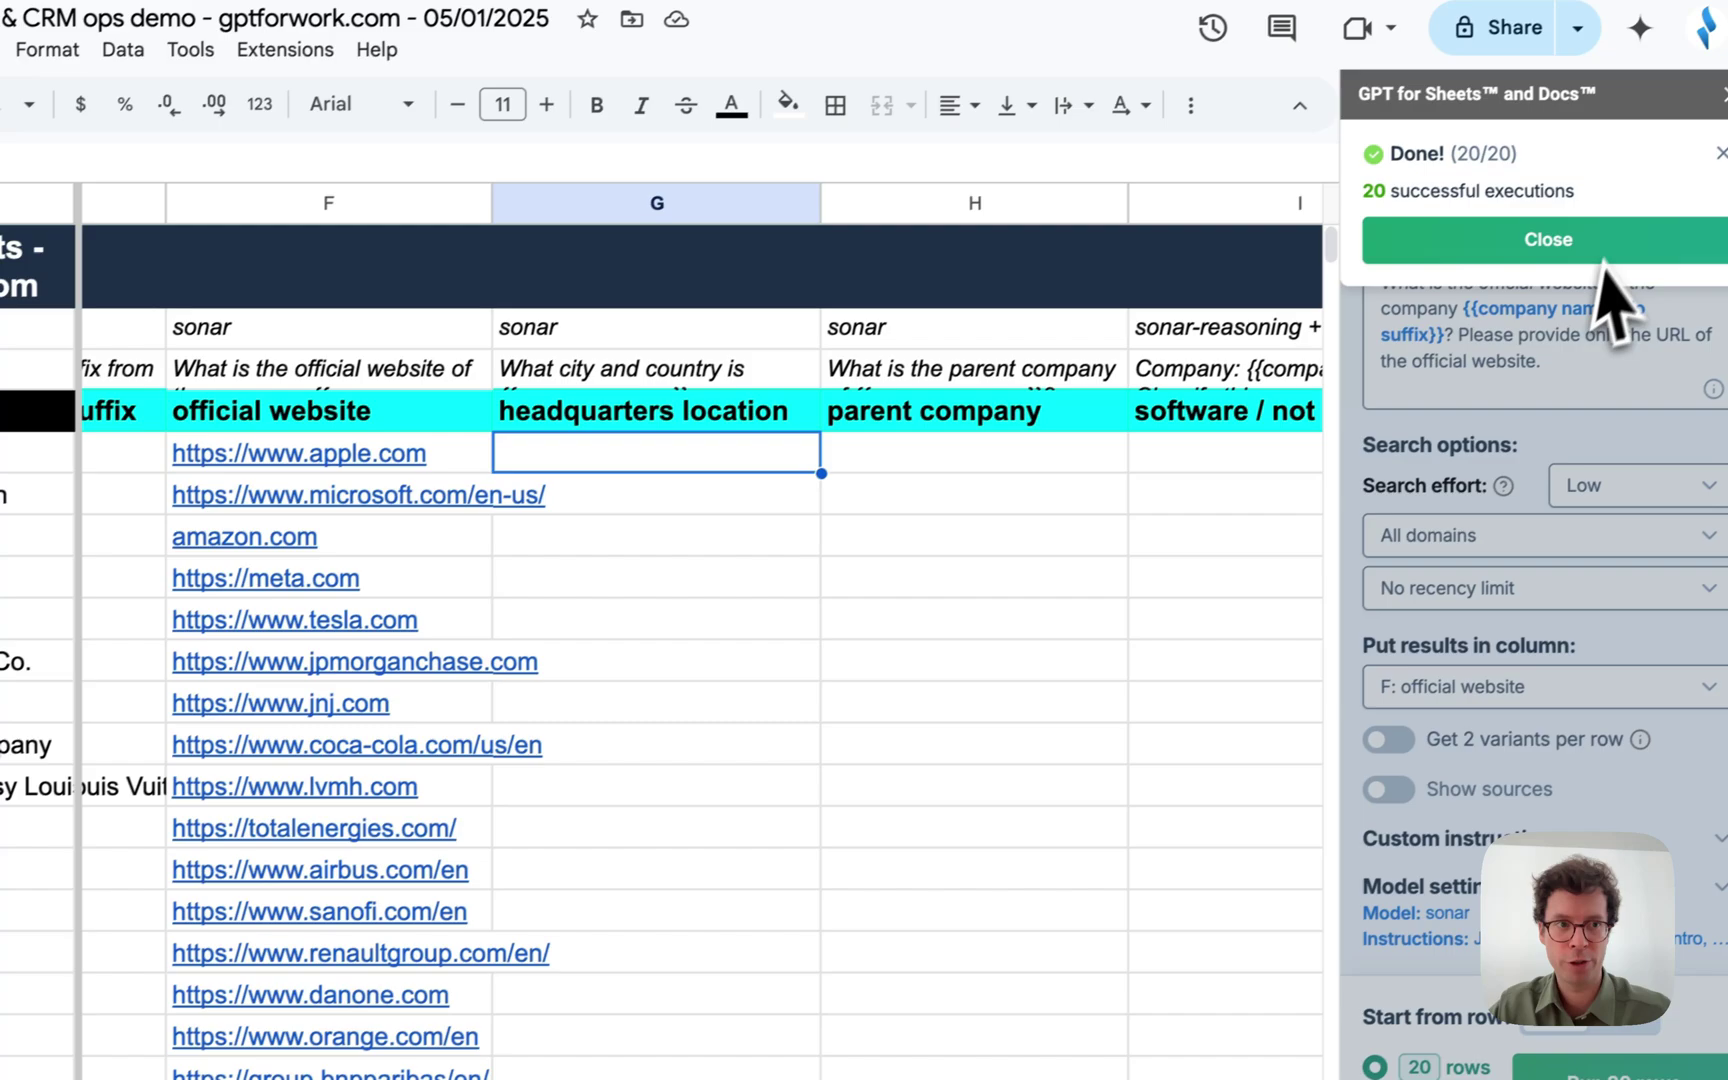
pyautogui.click(1575, 212)
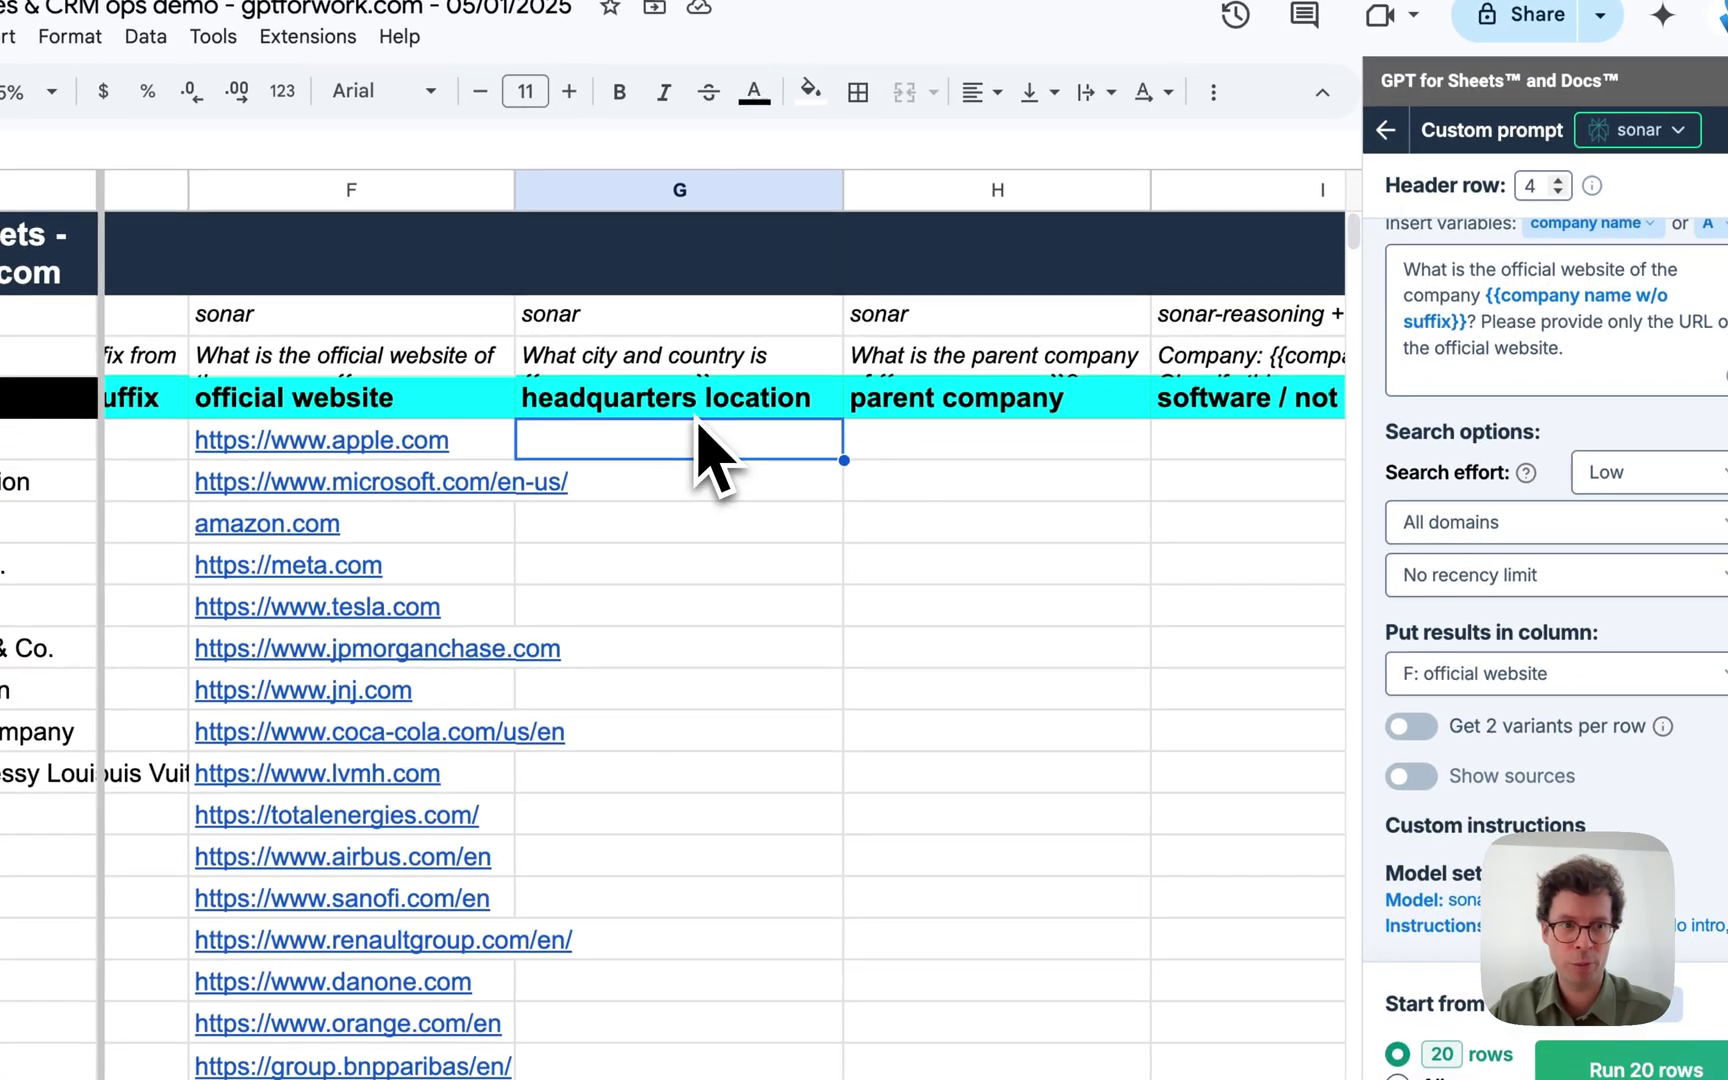
pyautogui.doubleClick(690, 363)
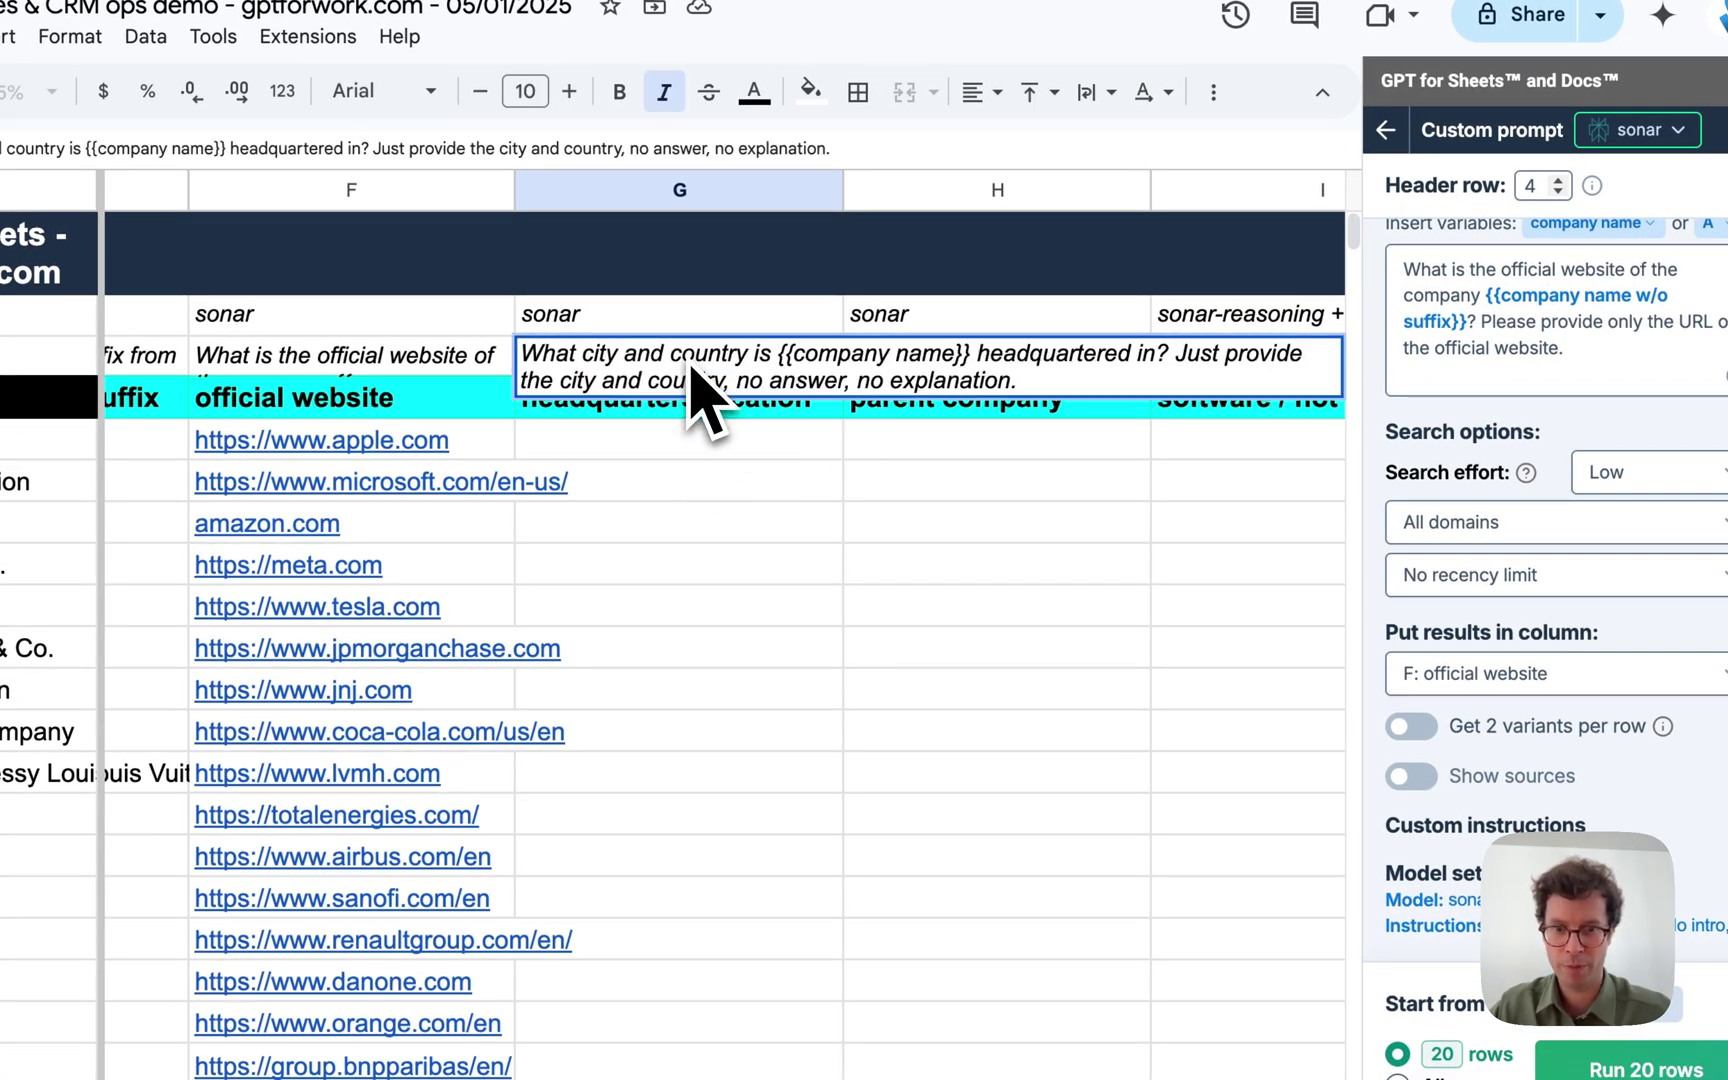
pyautogui.hotkey('ctrl', 'a')
pyautogui.hotkey('ctrl', 'c')
pyautogui.press('Escape')
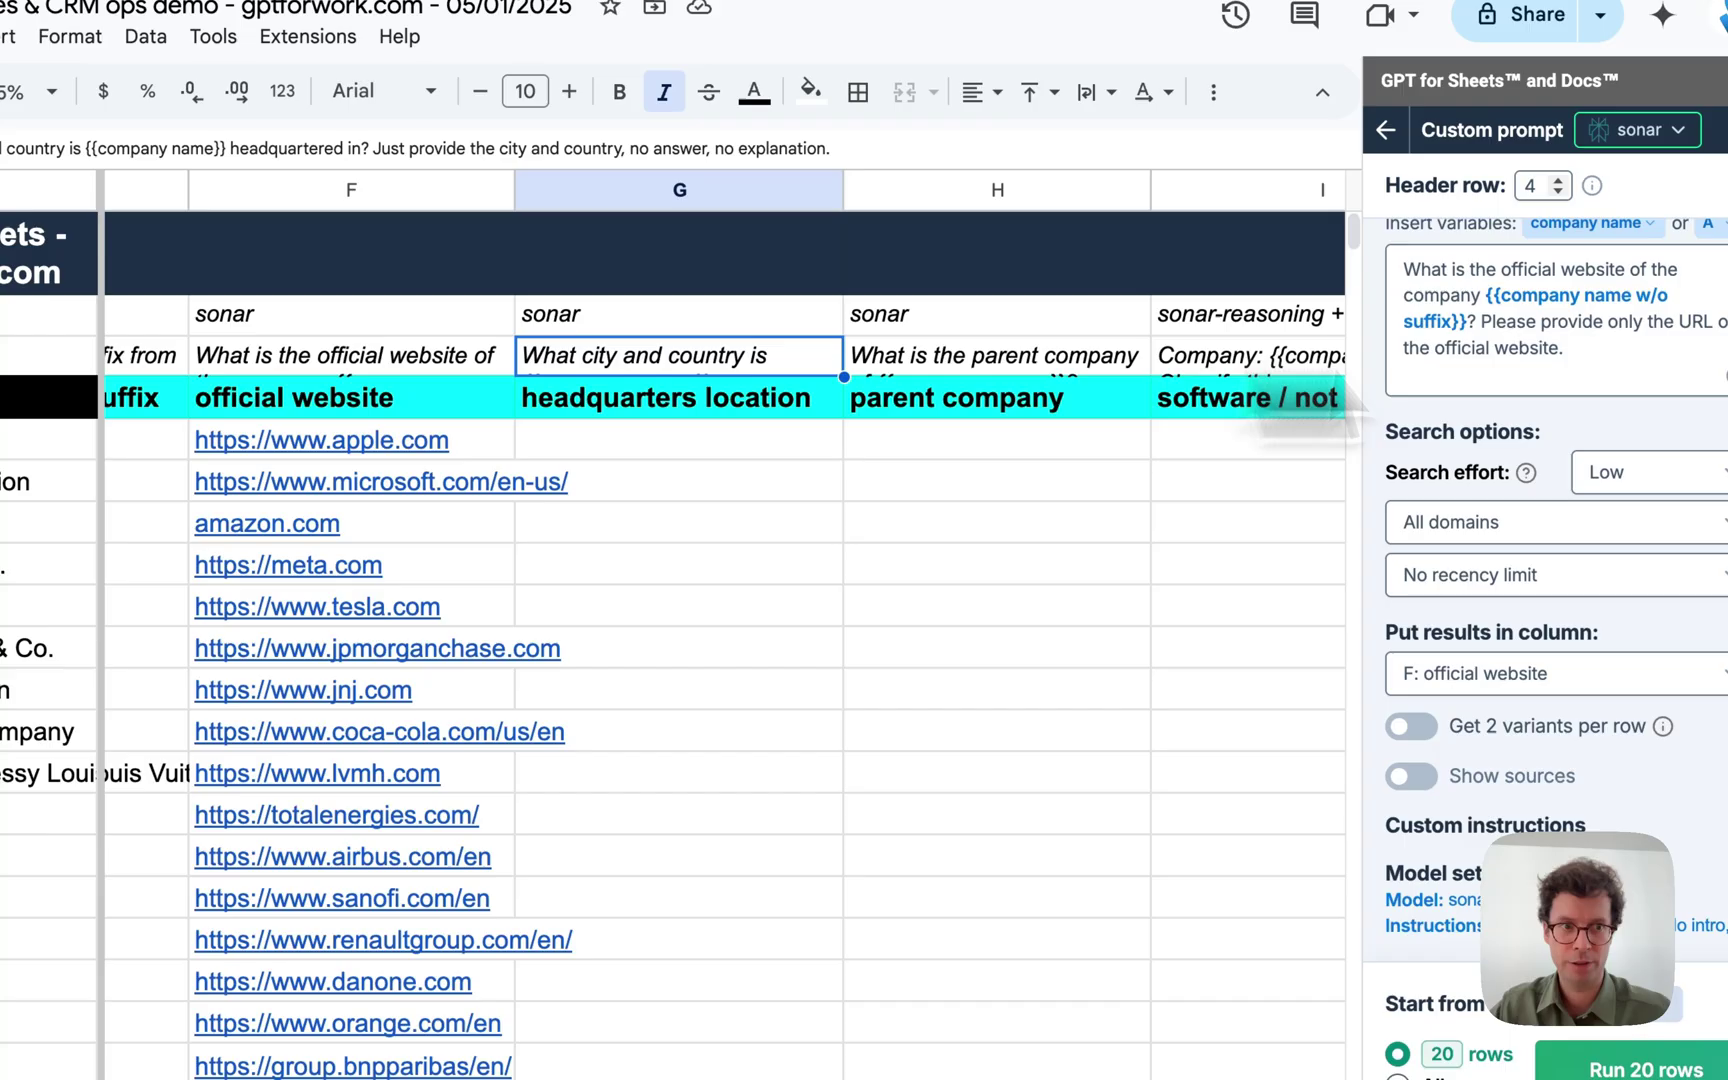
pyautogui.click(1480, 359)
pyautogui.hotkey('ctrl', 'a')
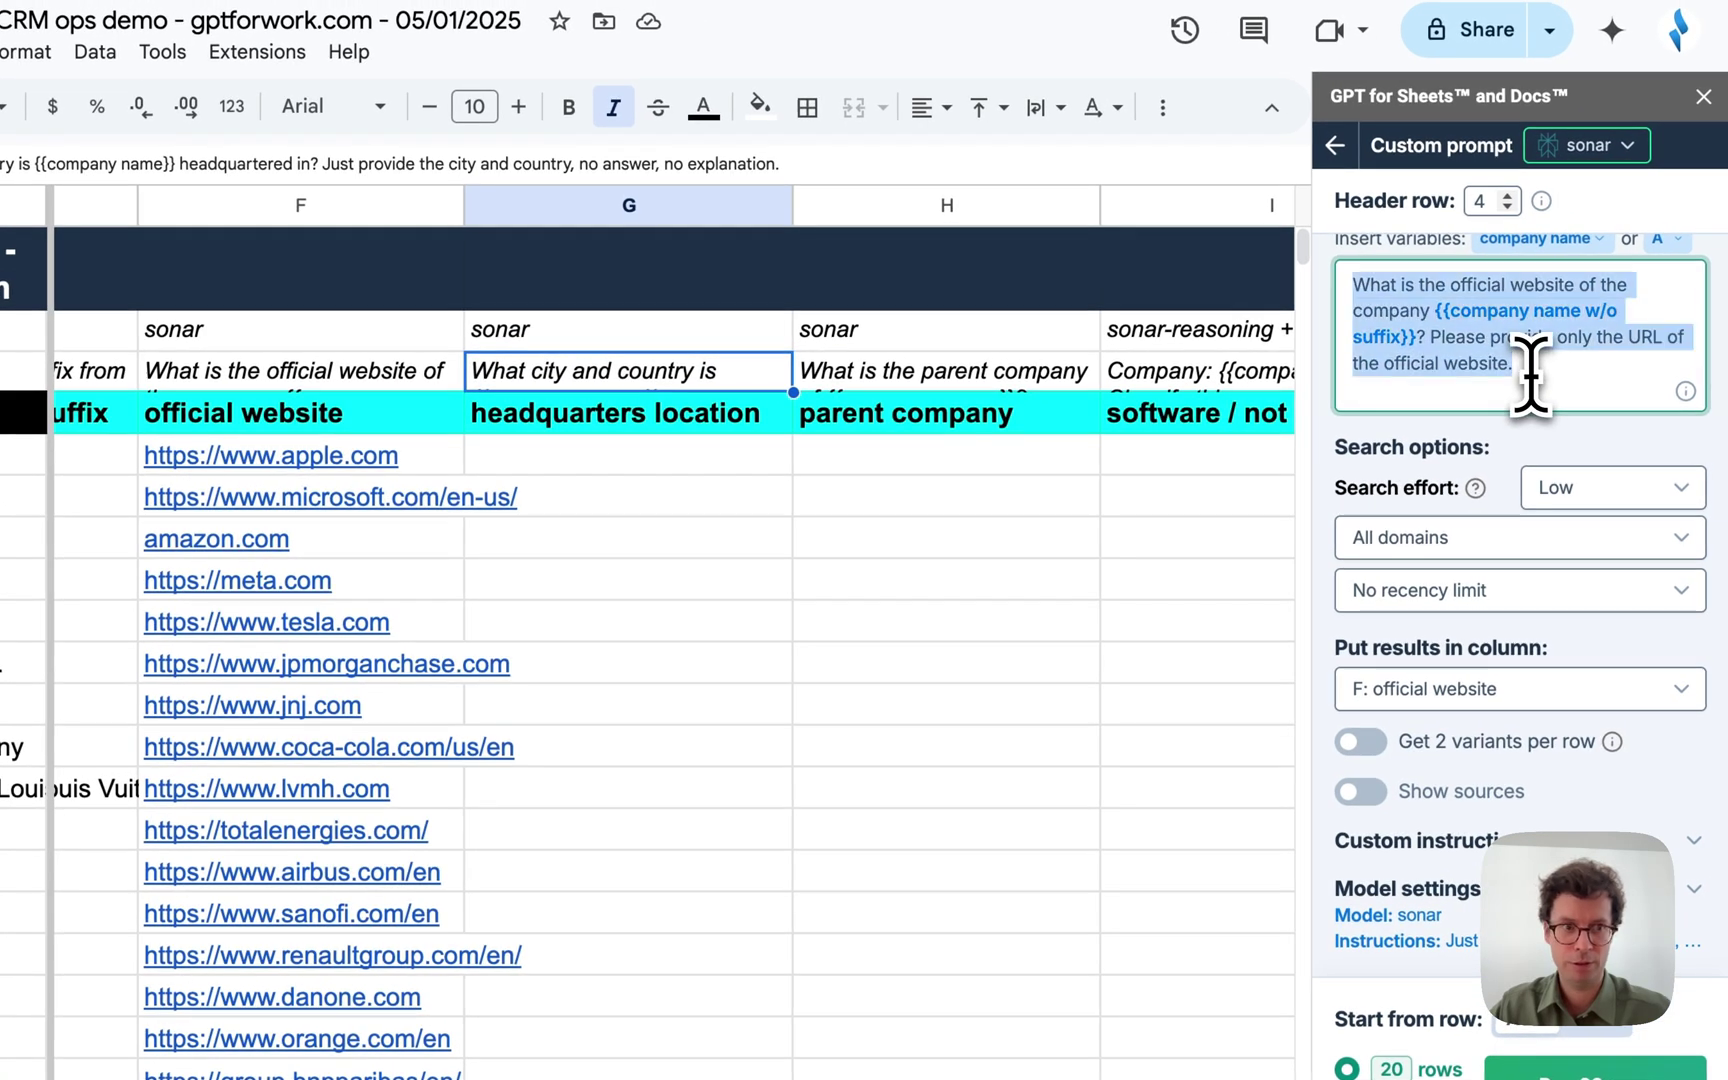
pyautogui.hotkey('ctrl', 'v')
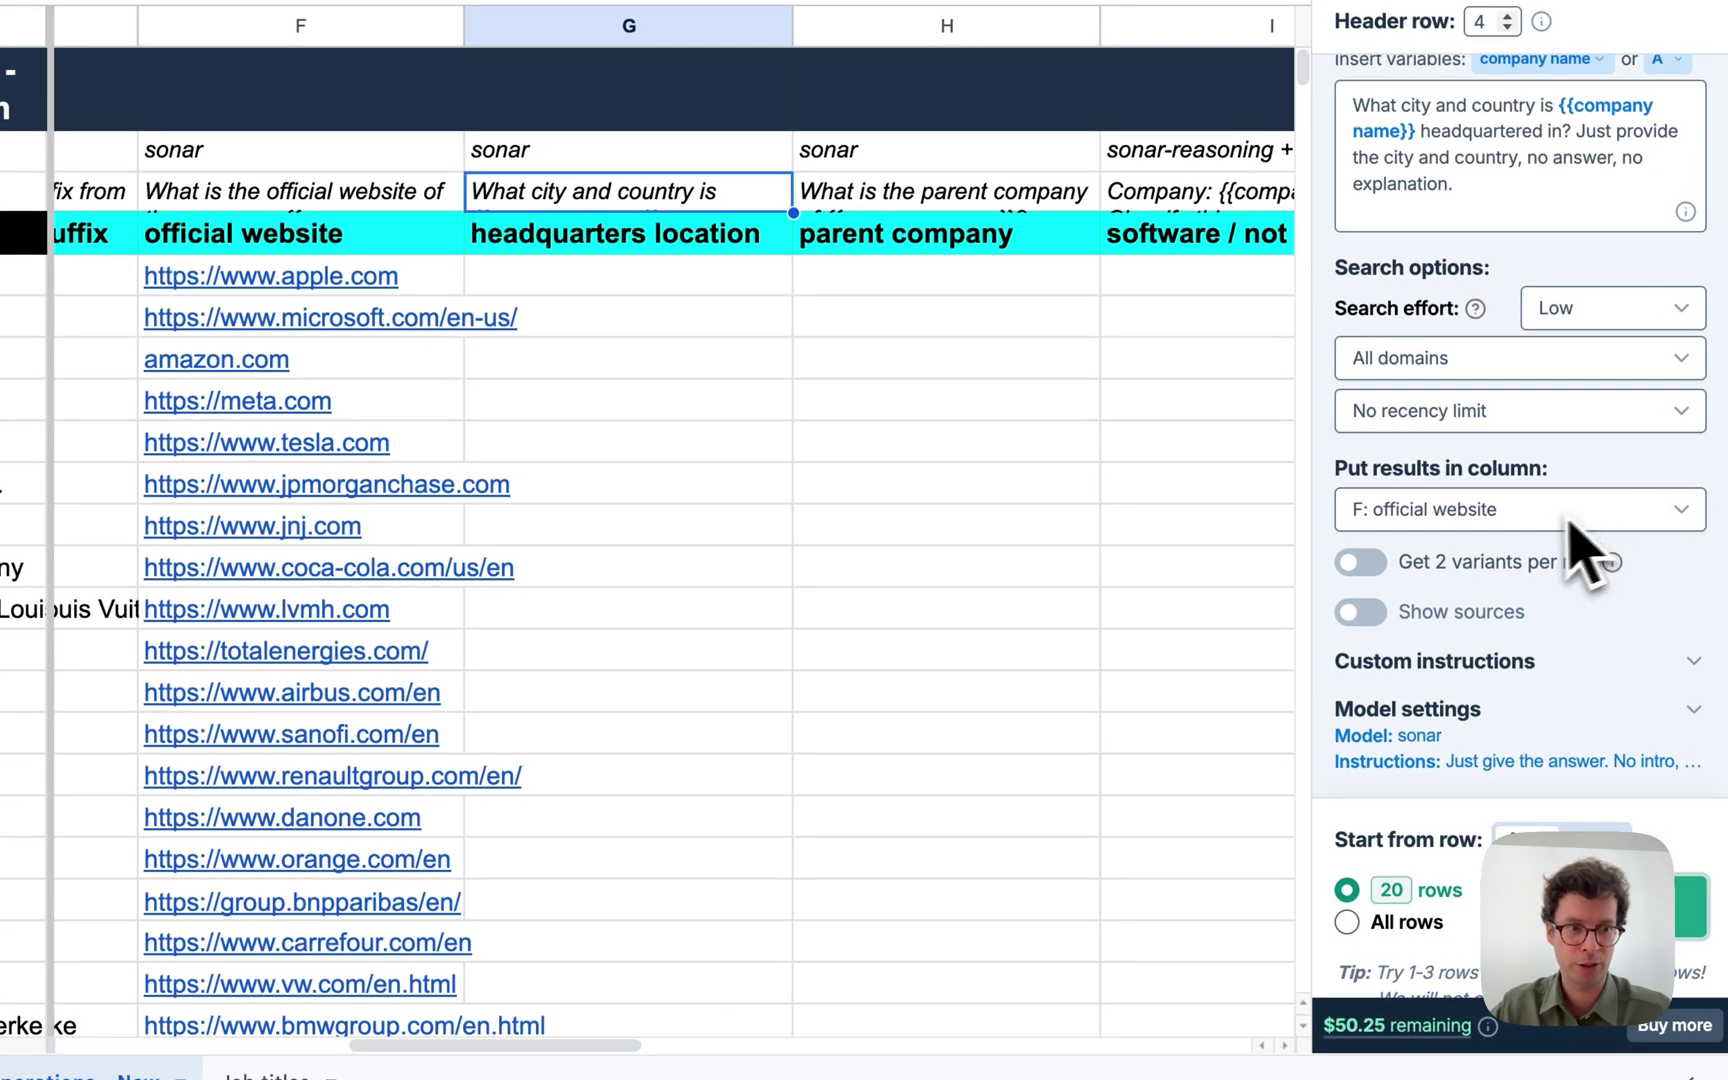
# Send results to column G: headquarters location and review the city, country answers.
pyautogui.click(1568, 520)
pyautogui.click(1510, 543)
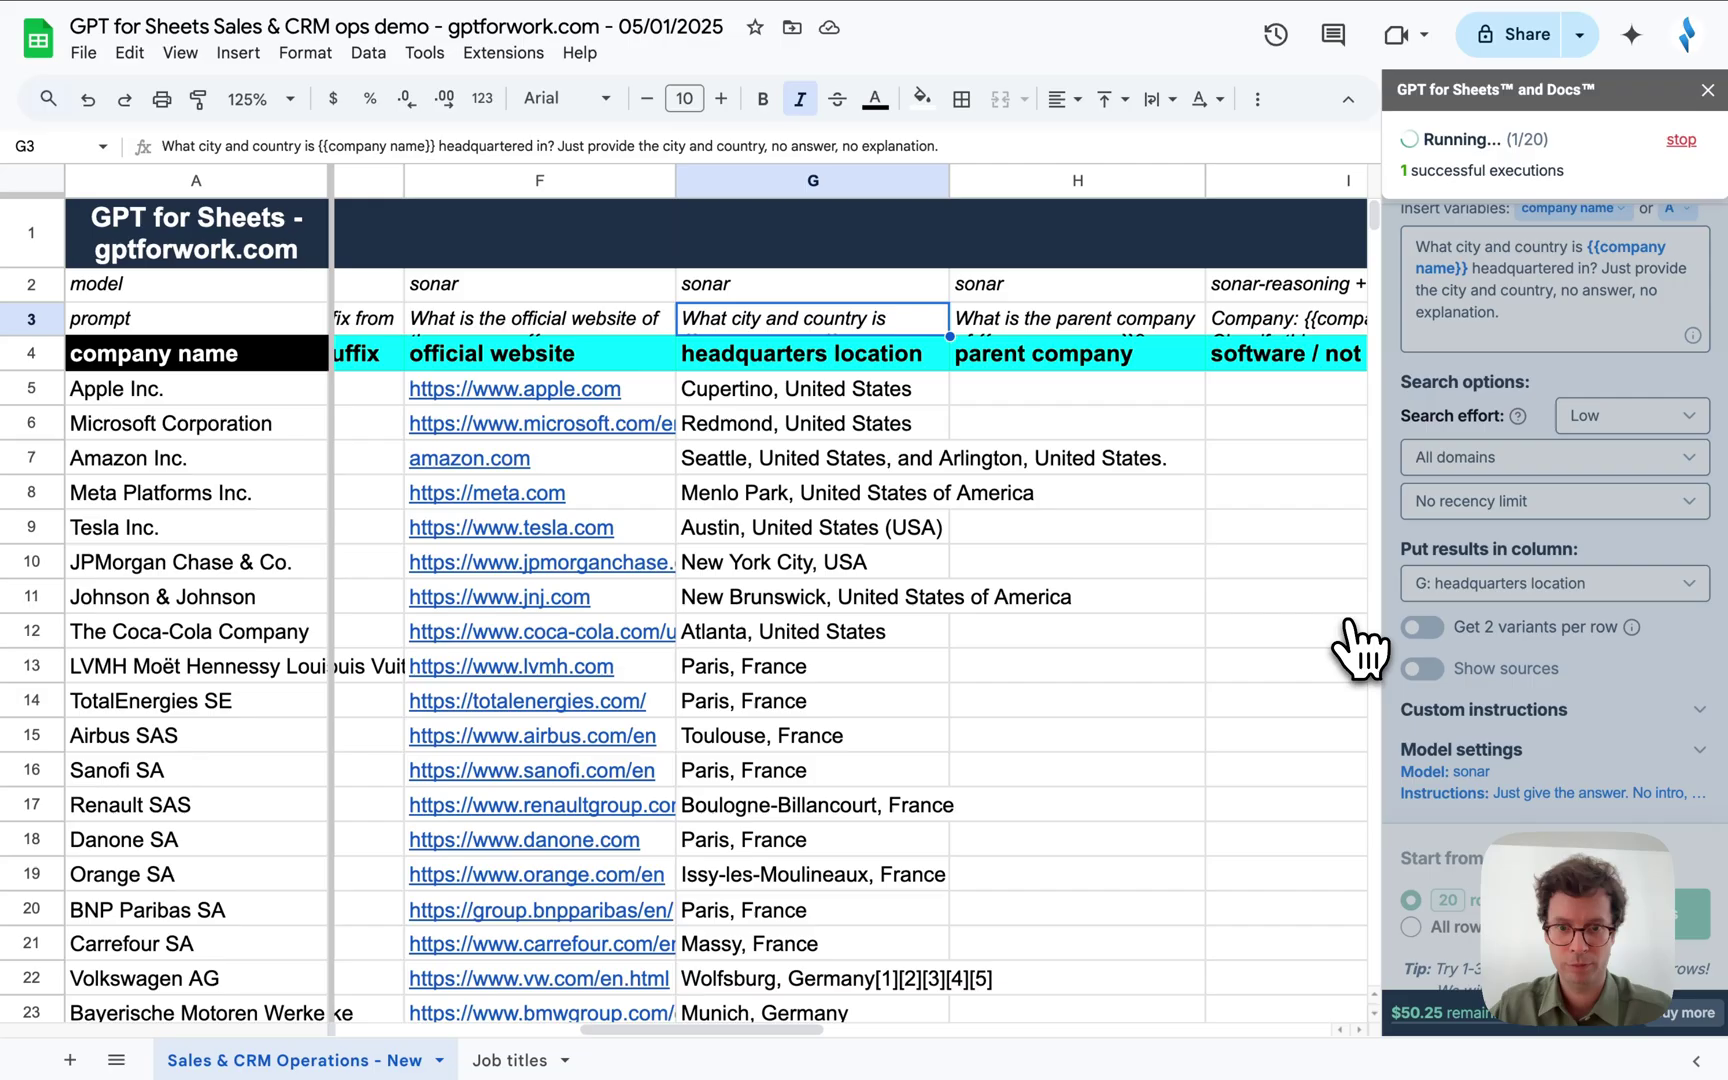
pyautogui.scroll(-3, 950, 662)
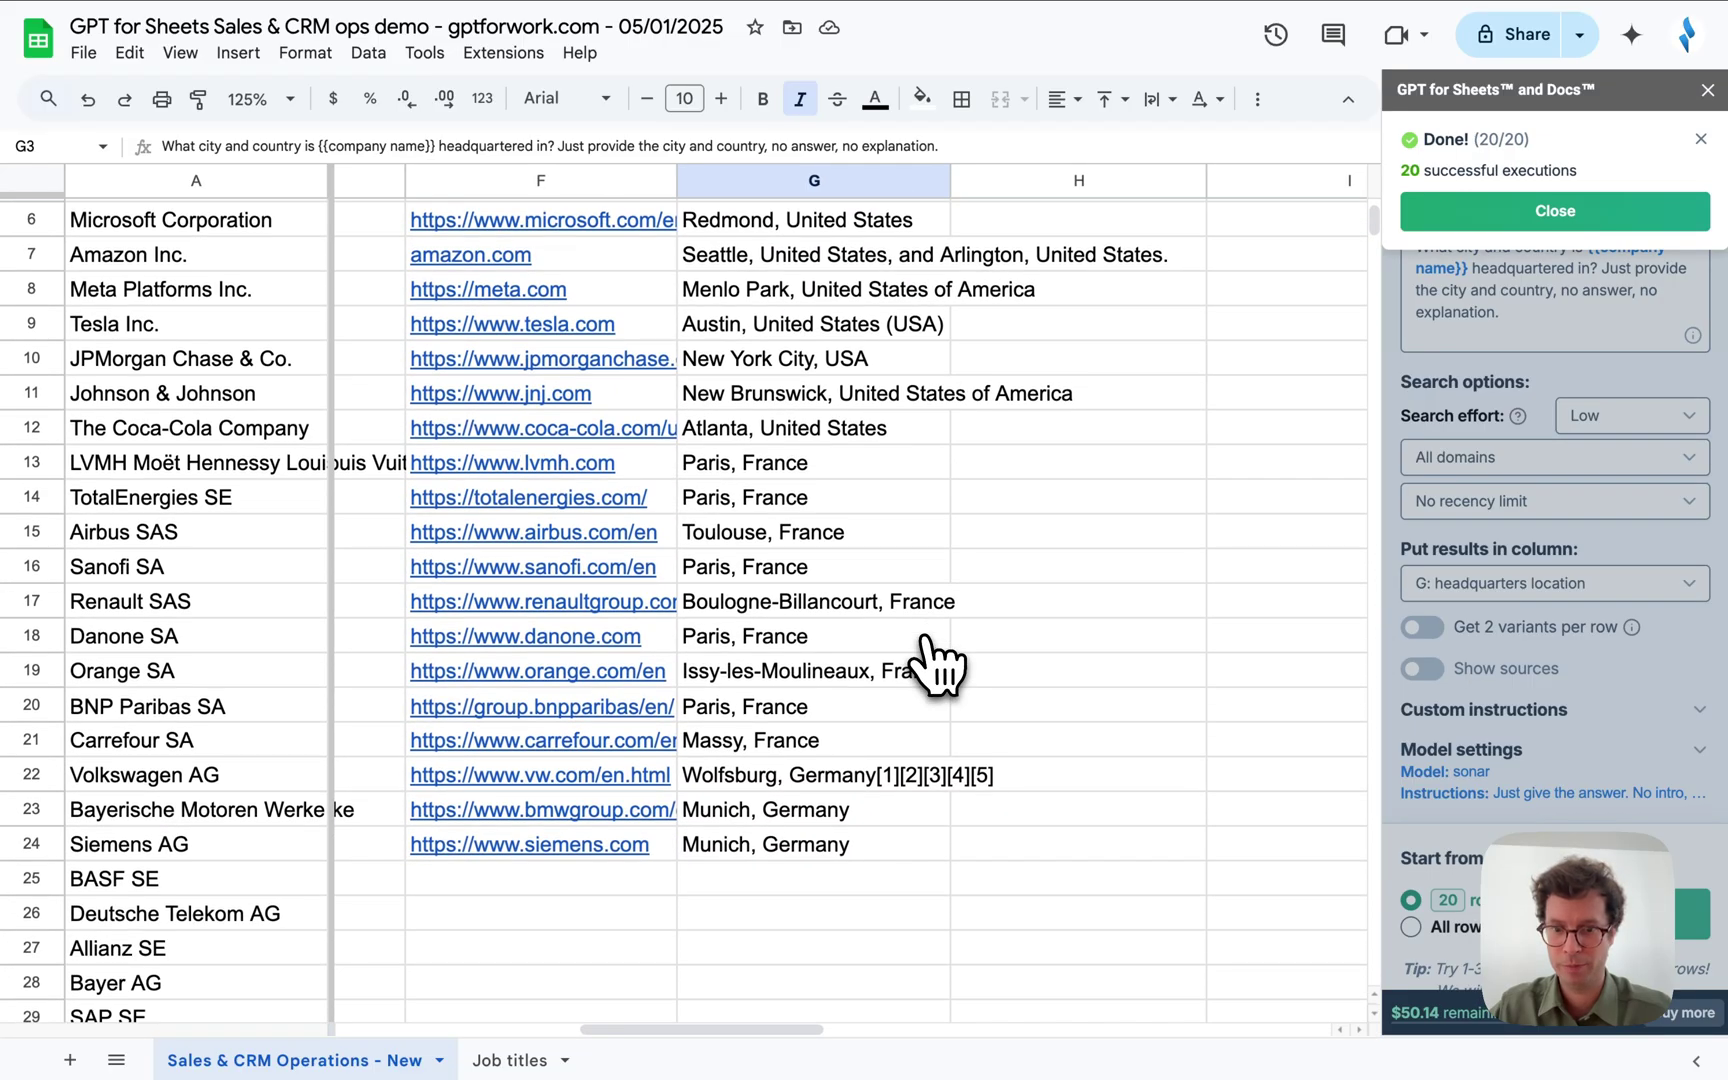
pyautogui.scroll(5, 928, 650)
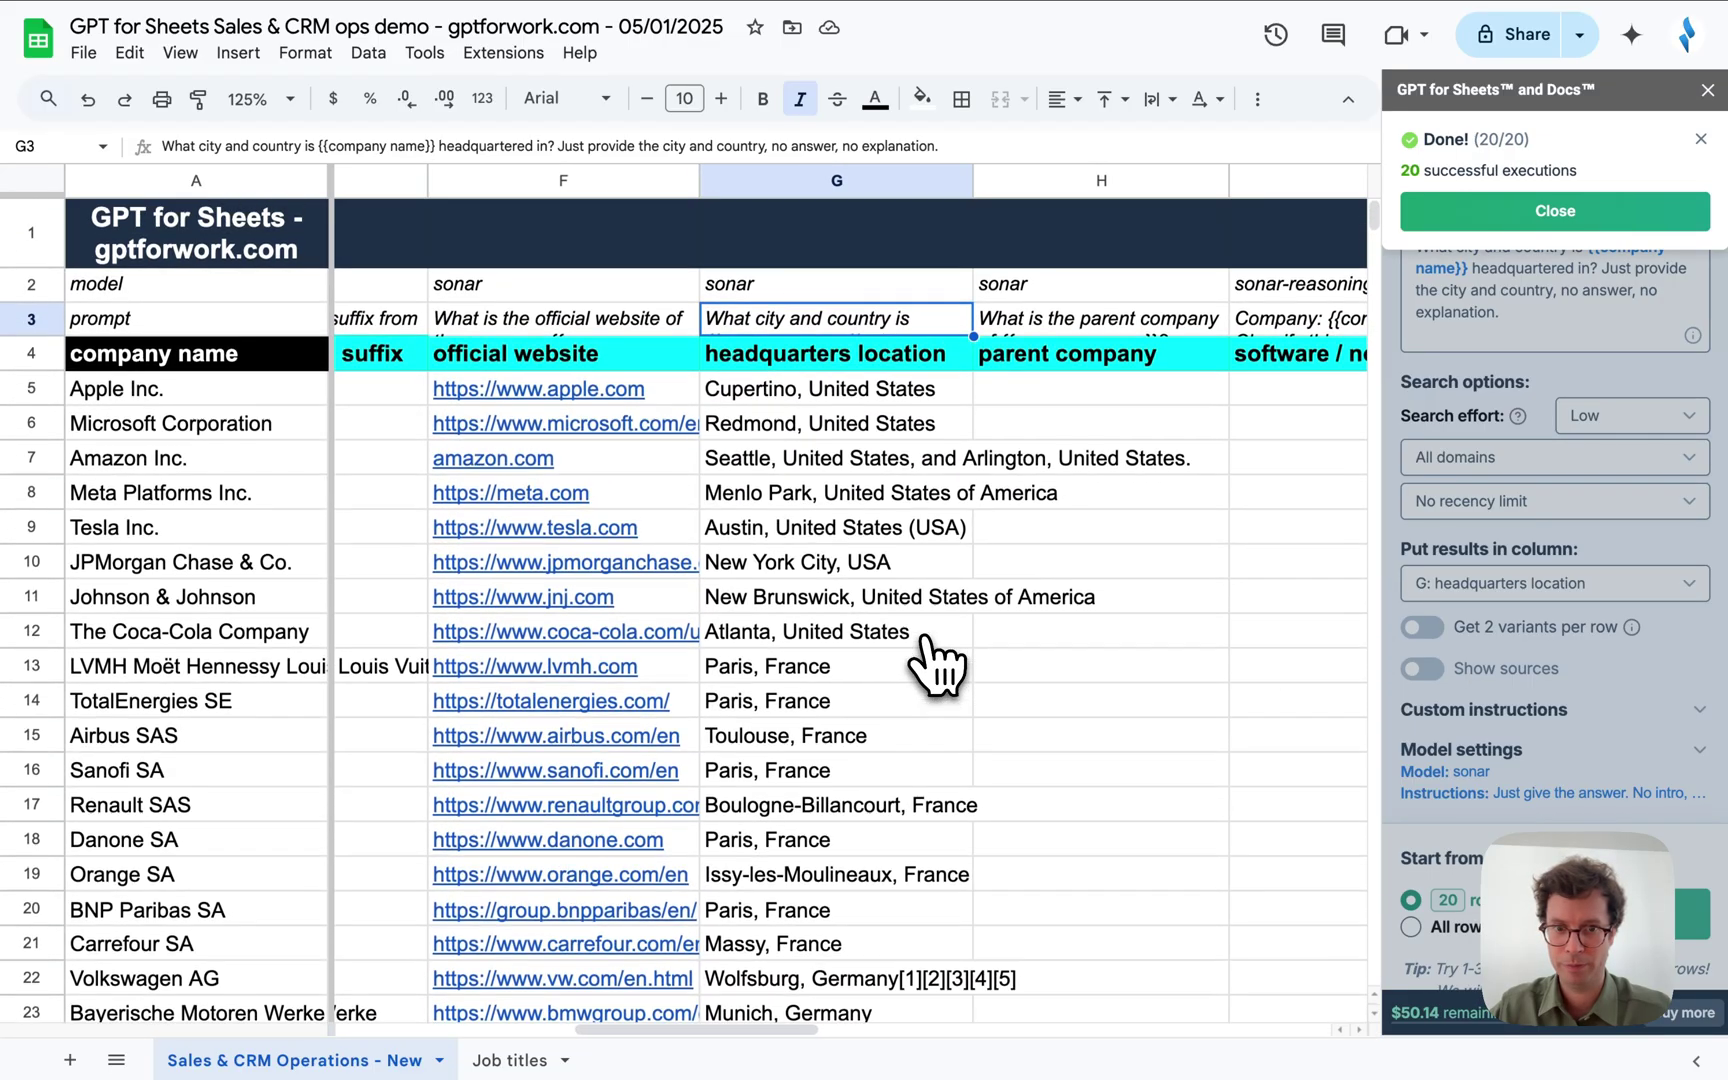
pyautogui.hscroll(4, 935, 660)
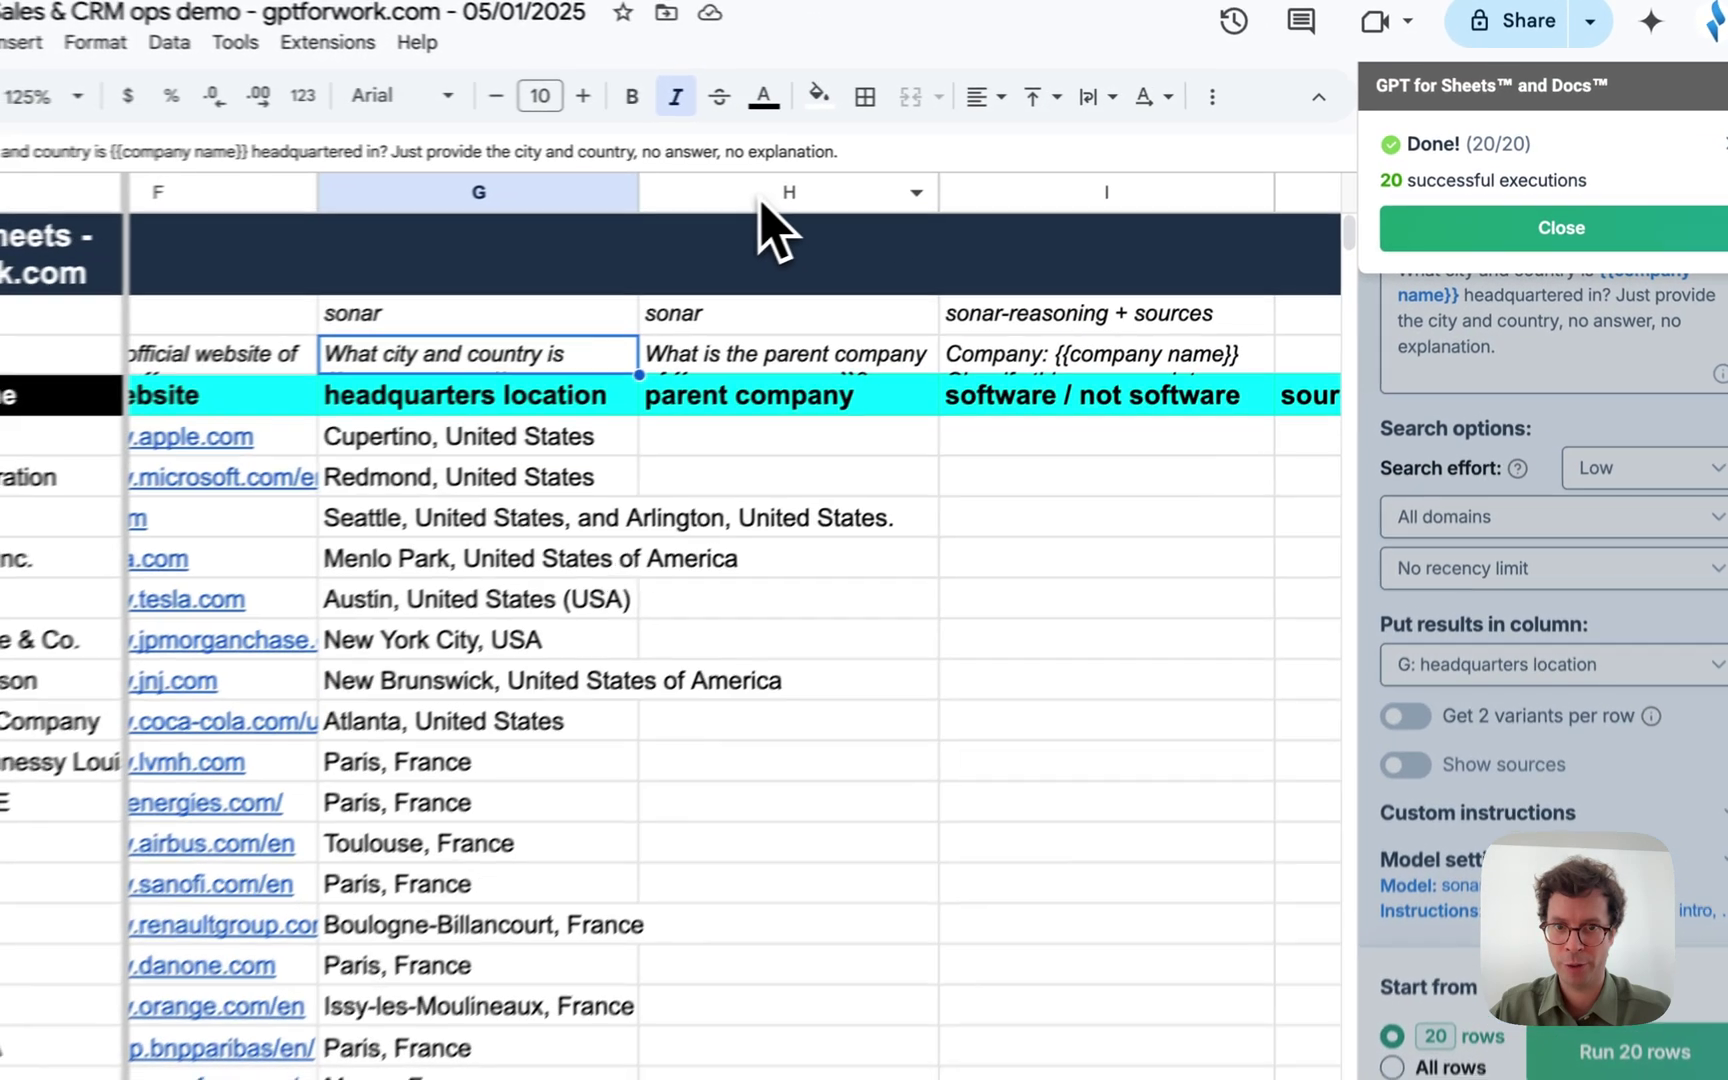
# Delete the parent company column, close the Done notice, and select H3's classification prompt.
pyautogui.click(762, 200)
pyautogui.rightClick(740, 192)
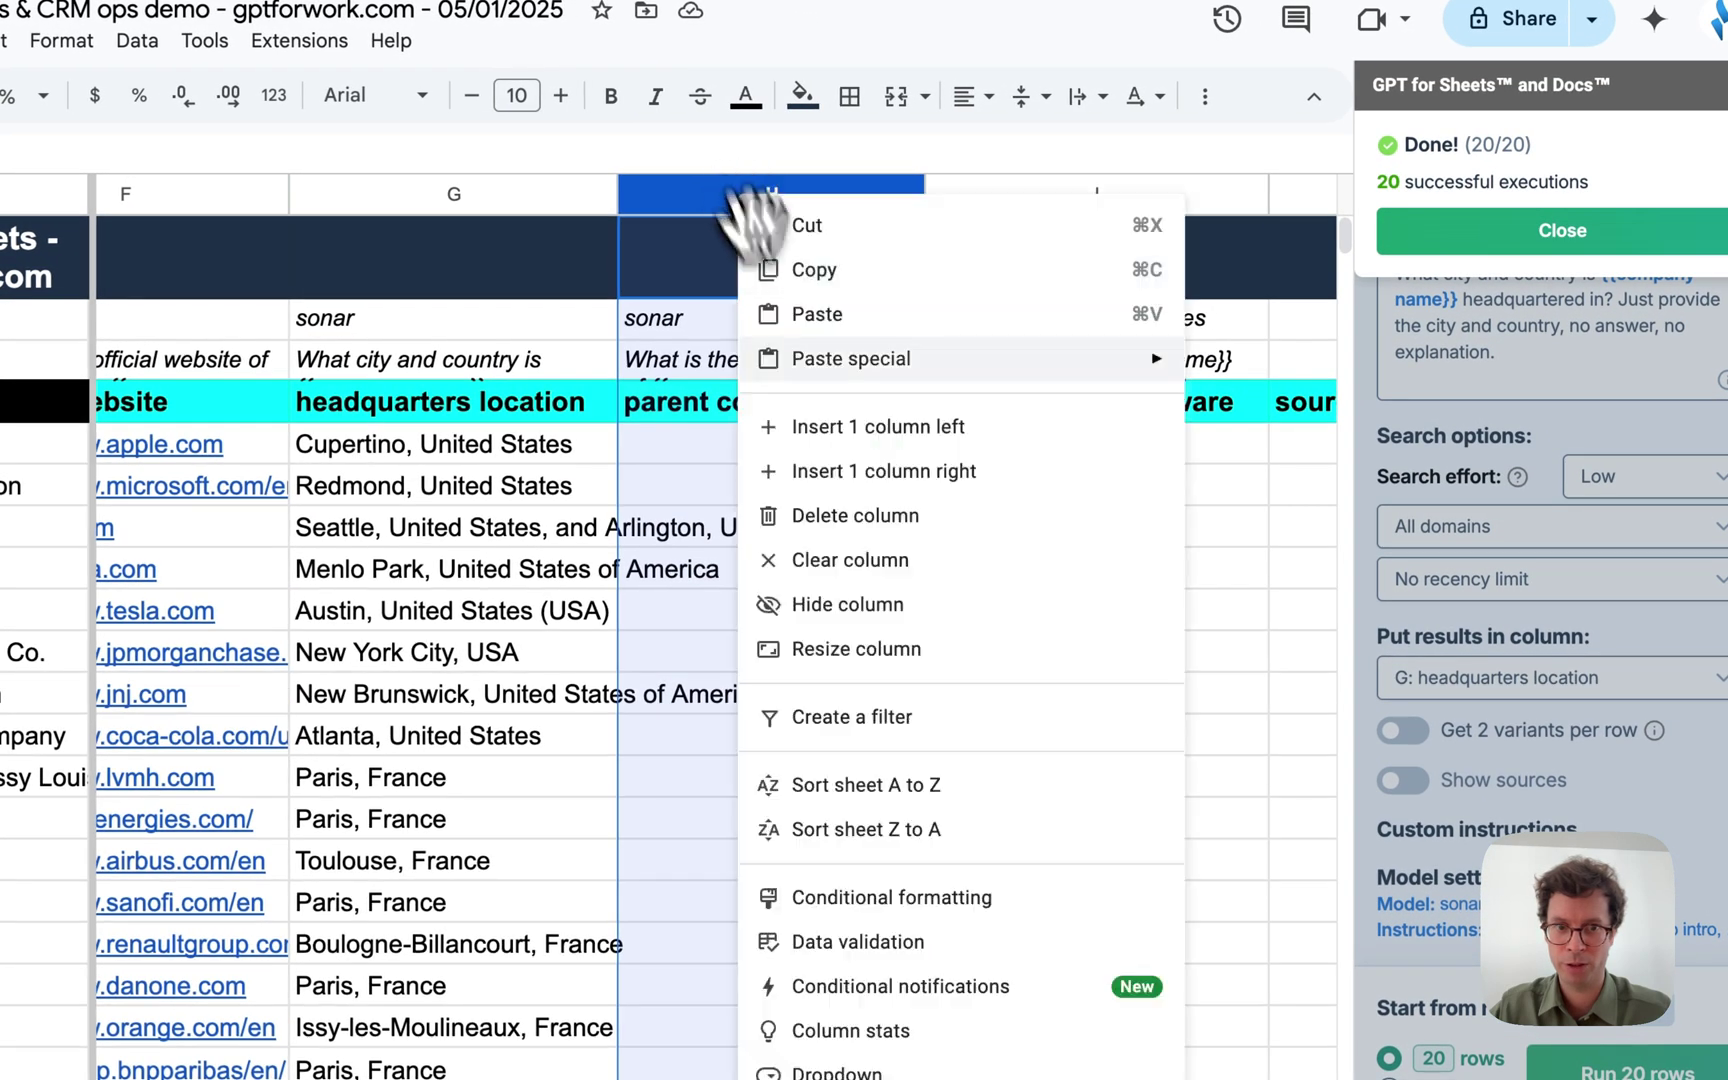
pyautogui.click(906, 527)
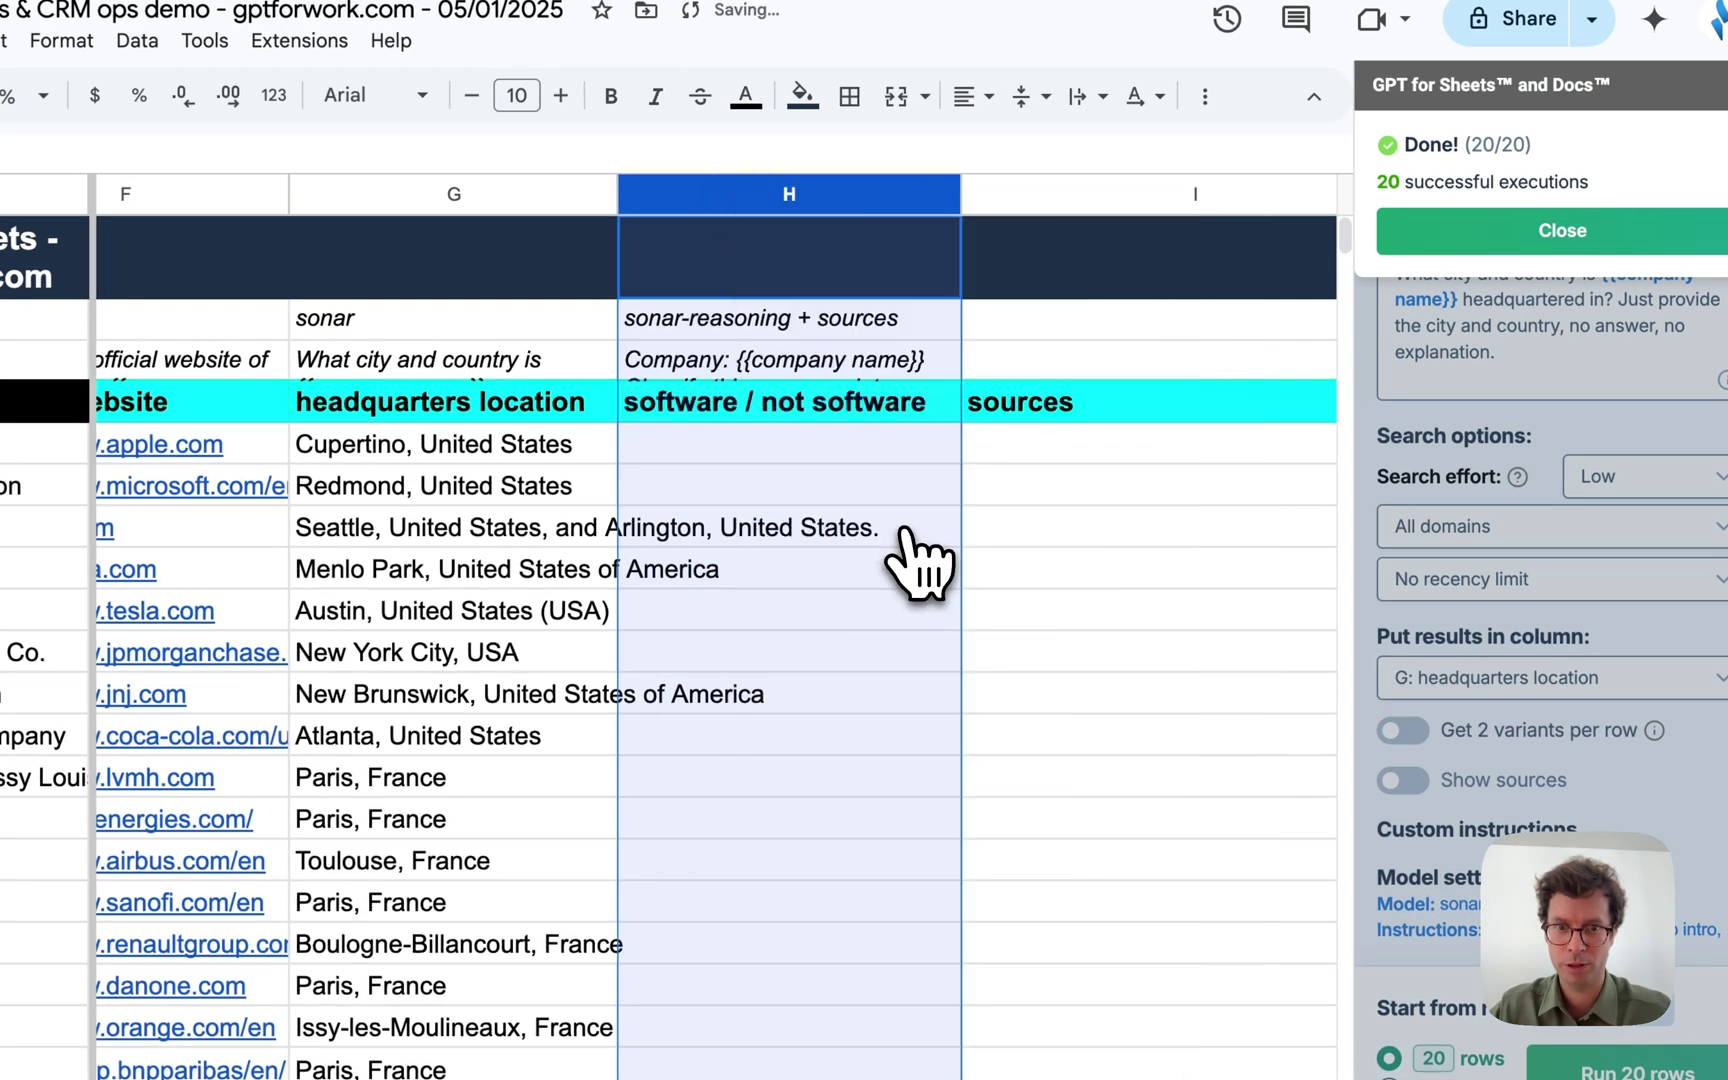
pyautogui.click(783, 450)
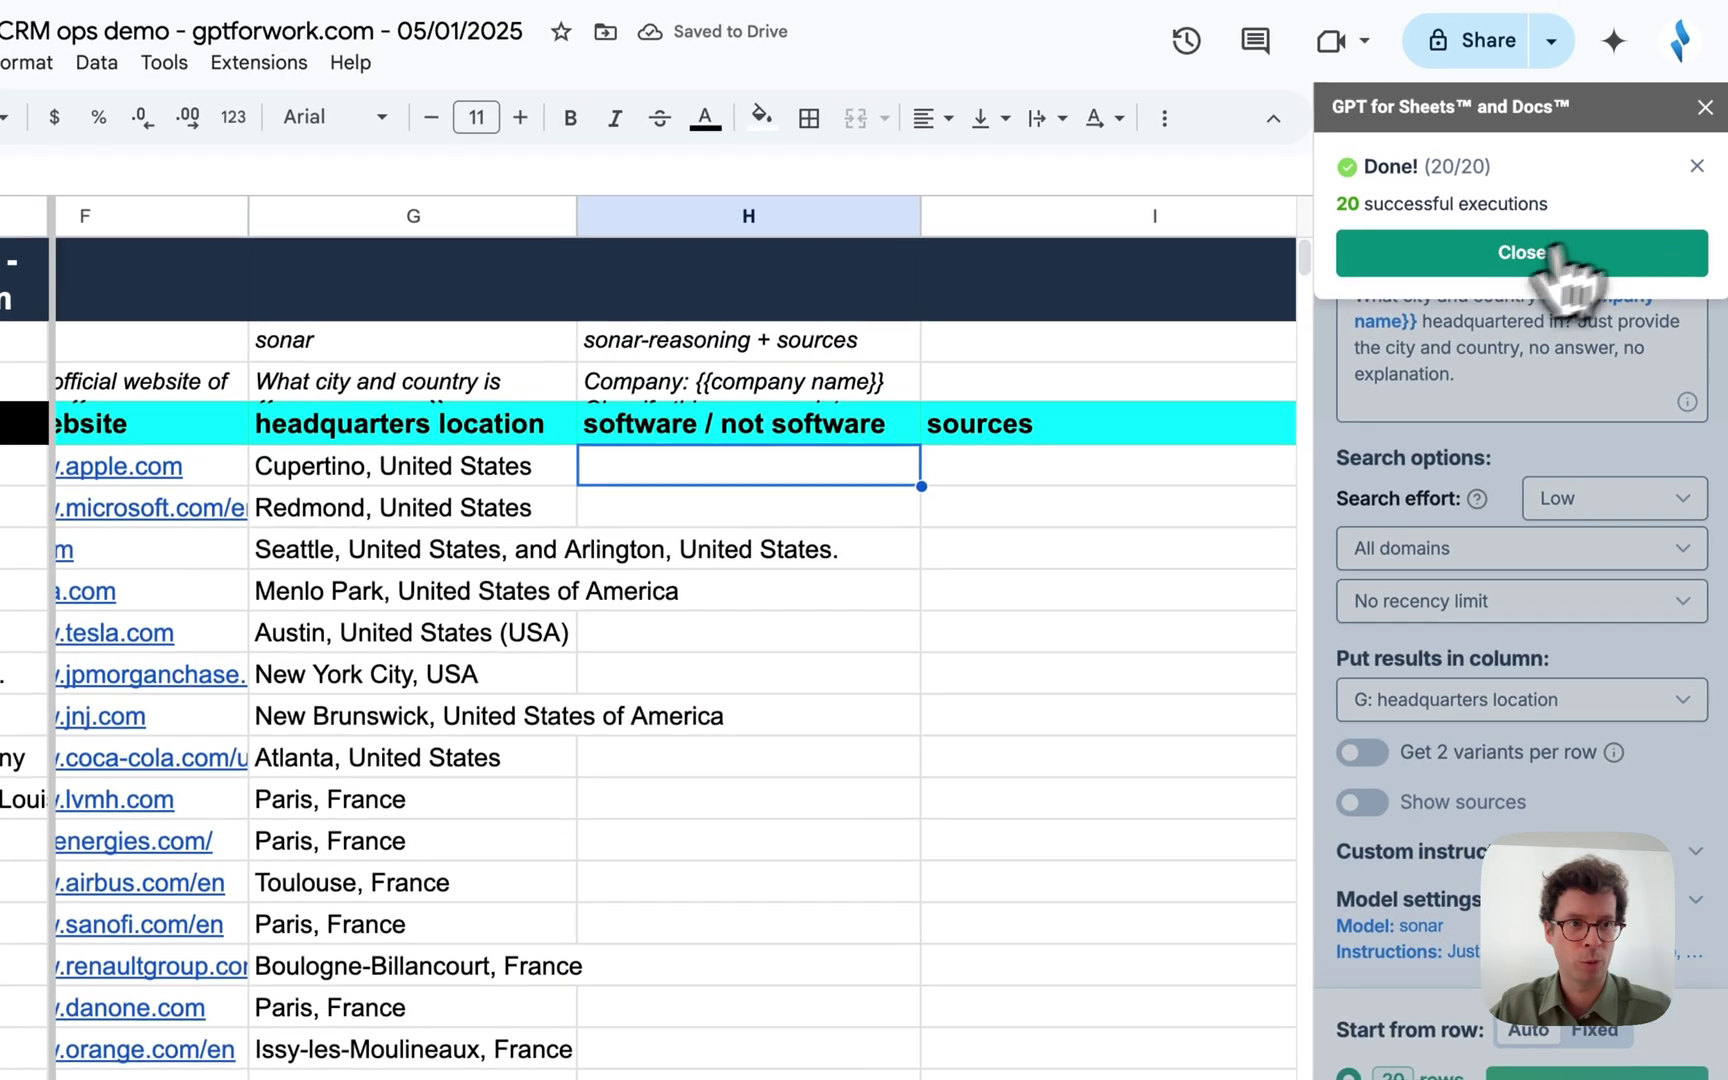
pyautogui.click(1470, 230)
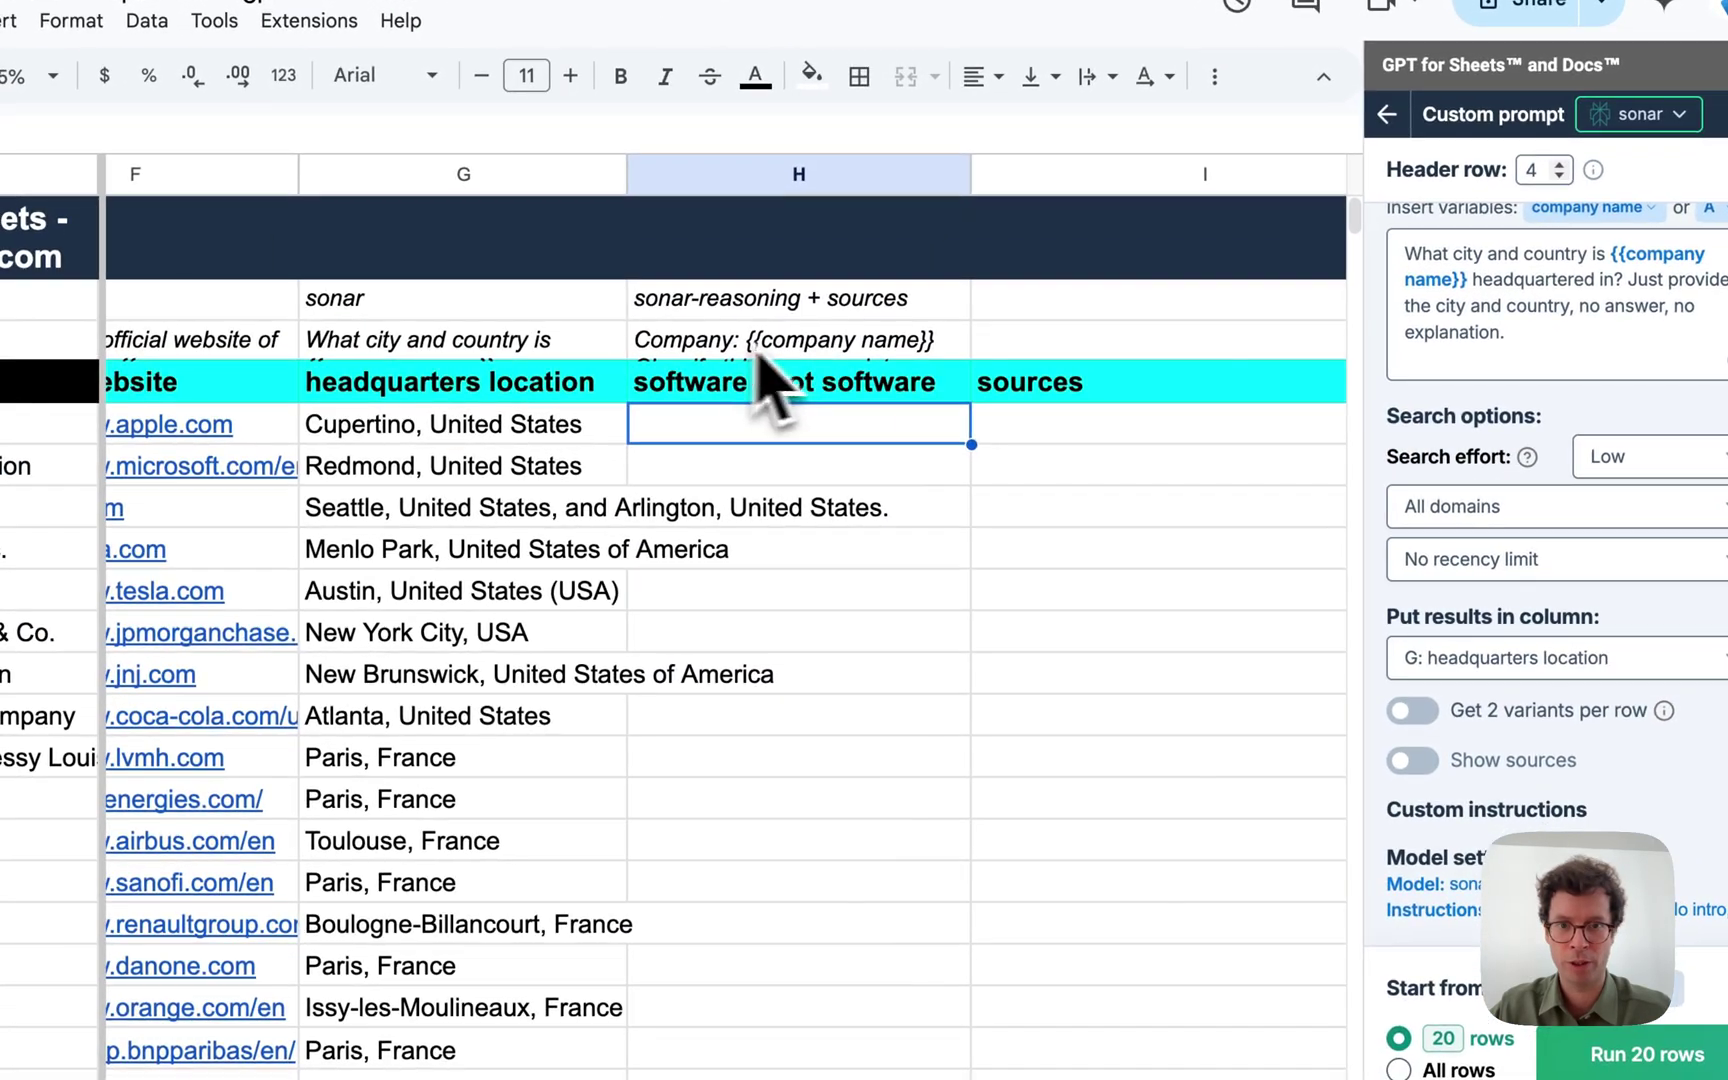
pyautogui.click(745, 350)
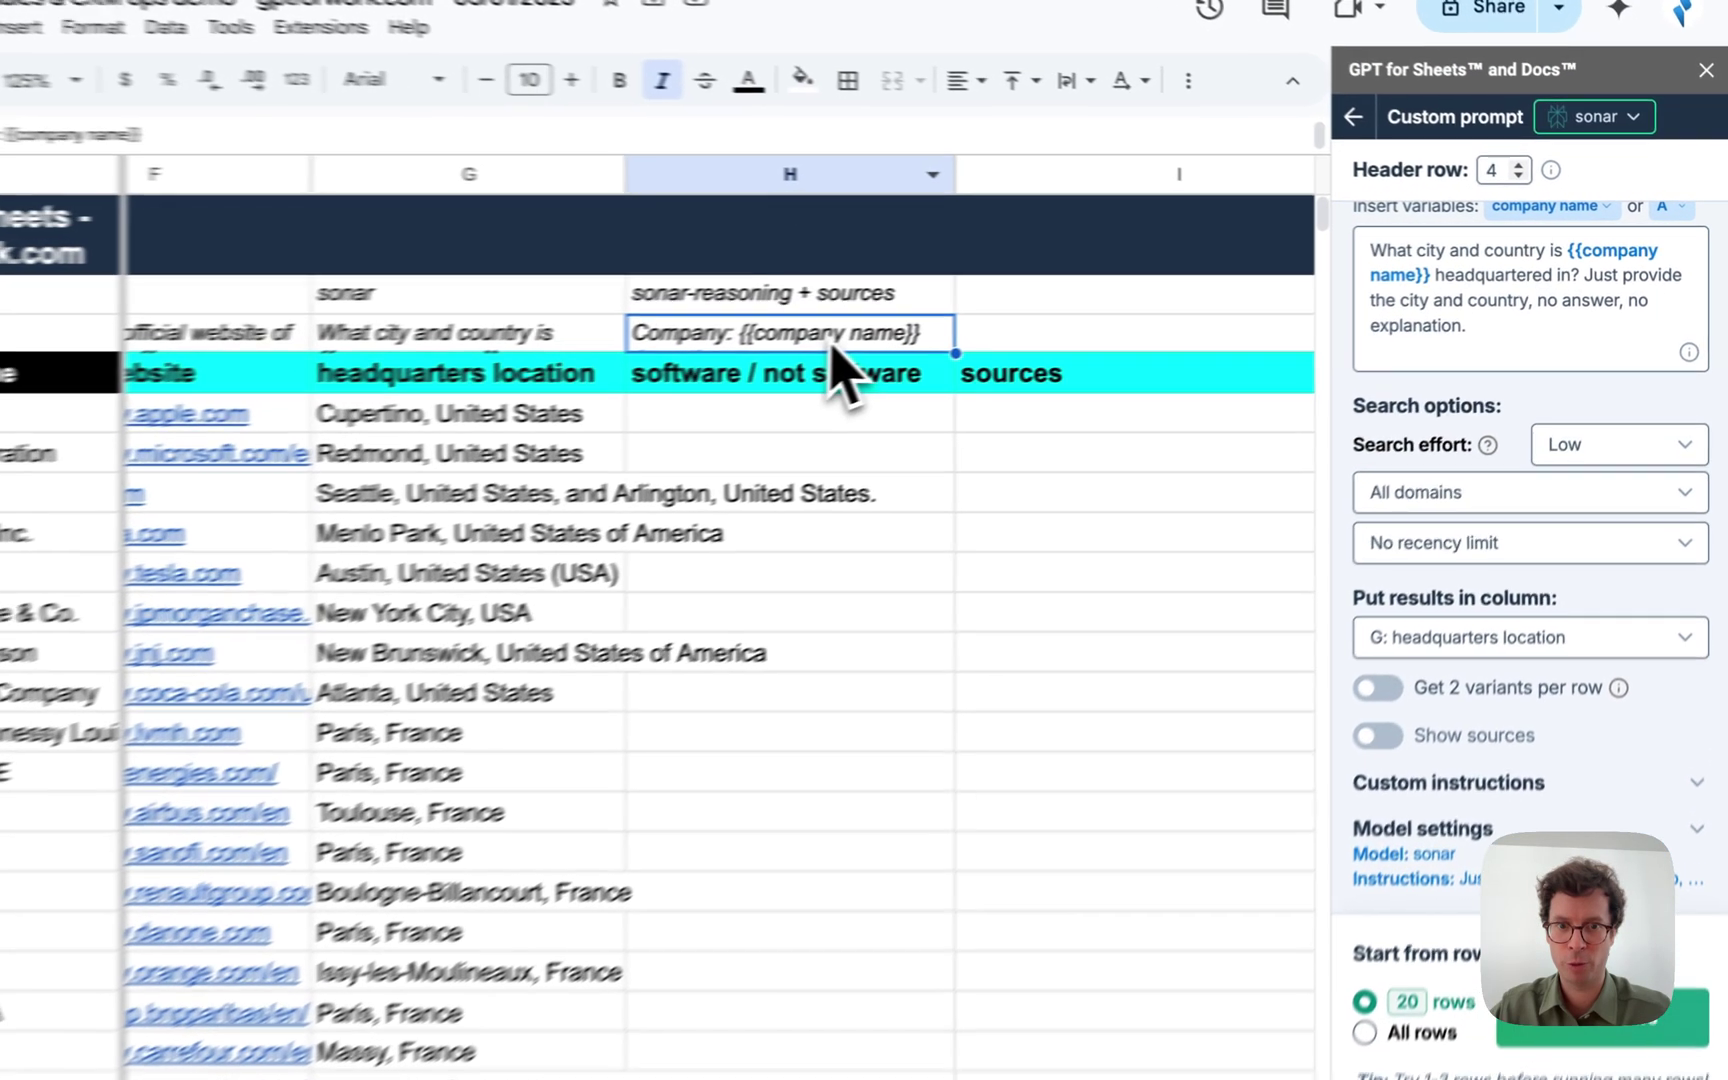
# Copy the classification prompt from H3 into the add-on, replacing the headquarters prompt.
pyautogui.doubleClick(943, 321)
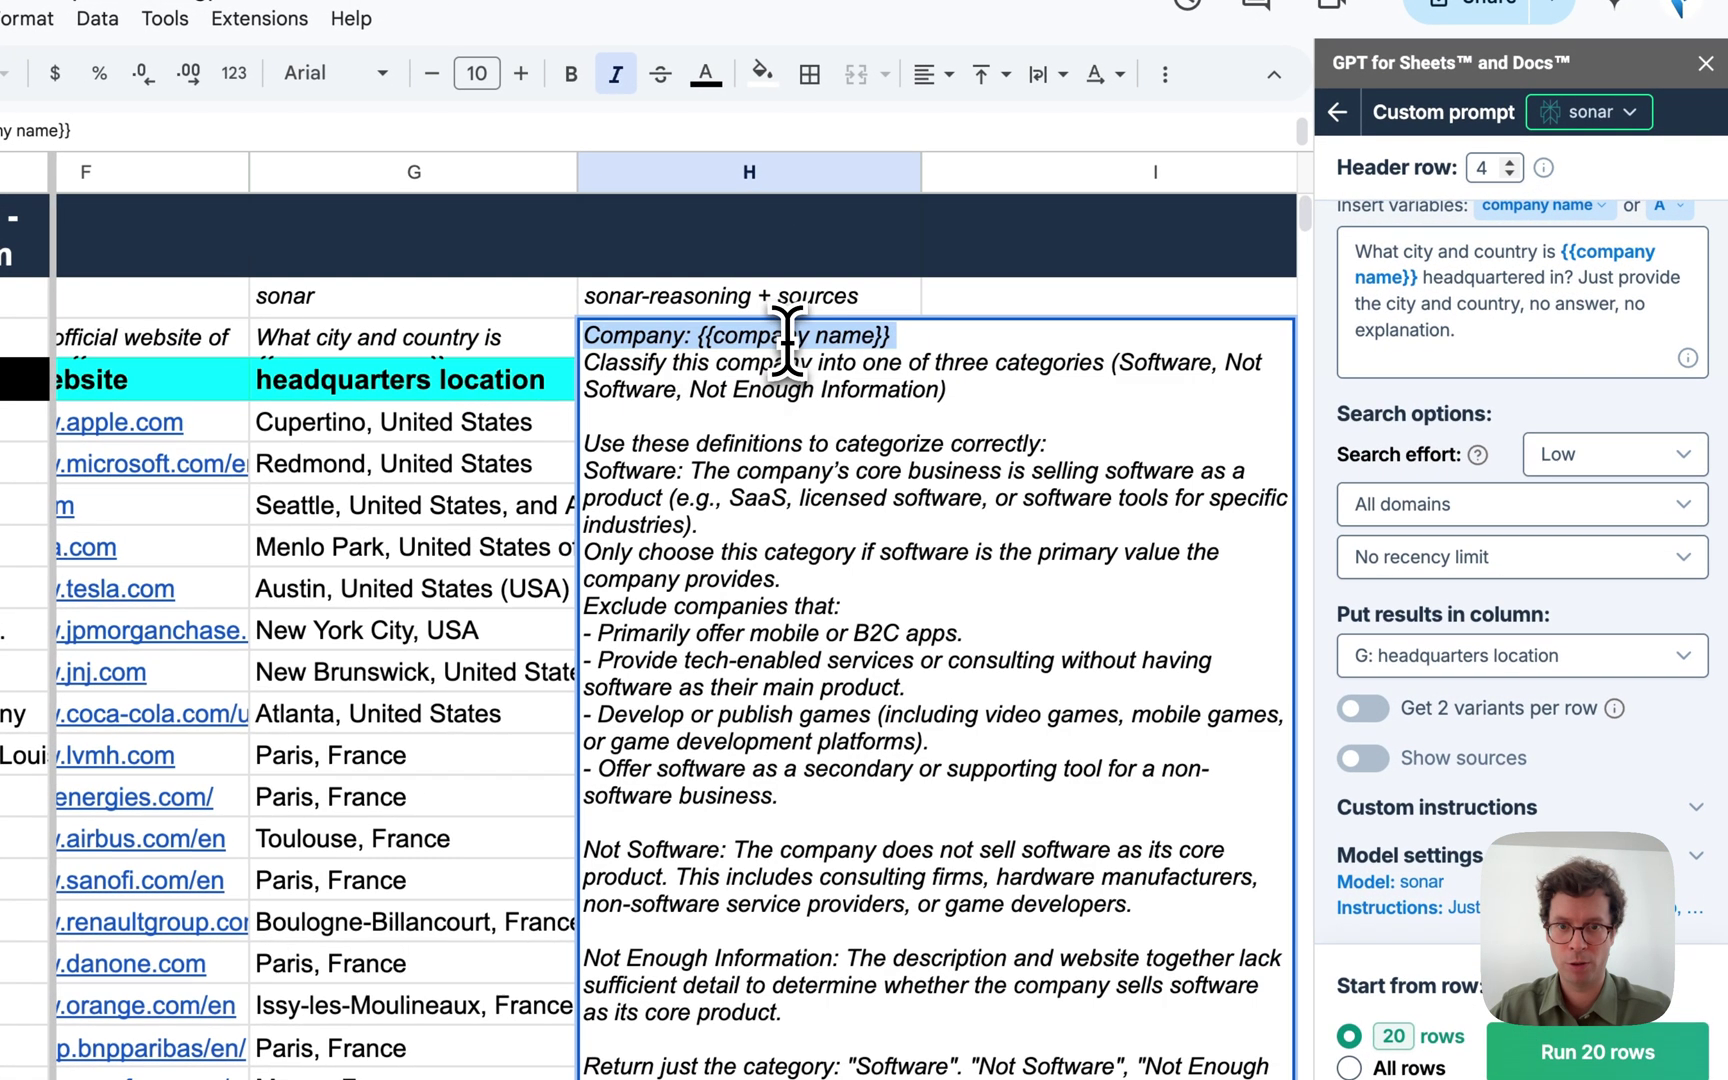
pyautogui.hotkey('ctrl', 'a')
pyautogui.press('Escape')
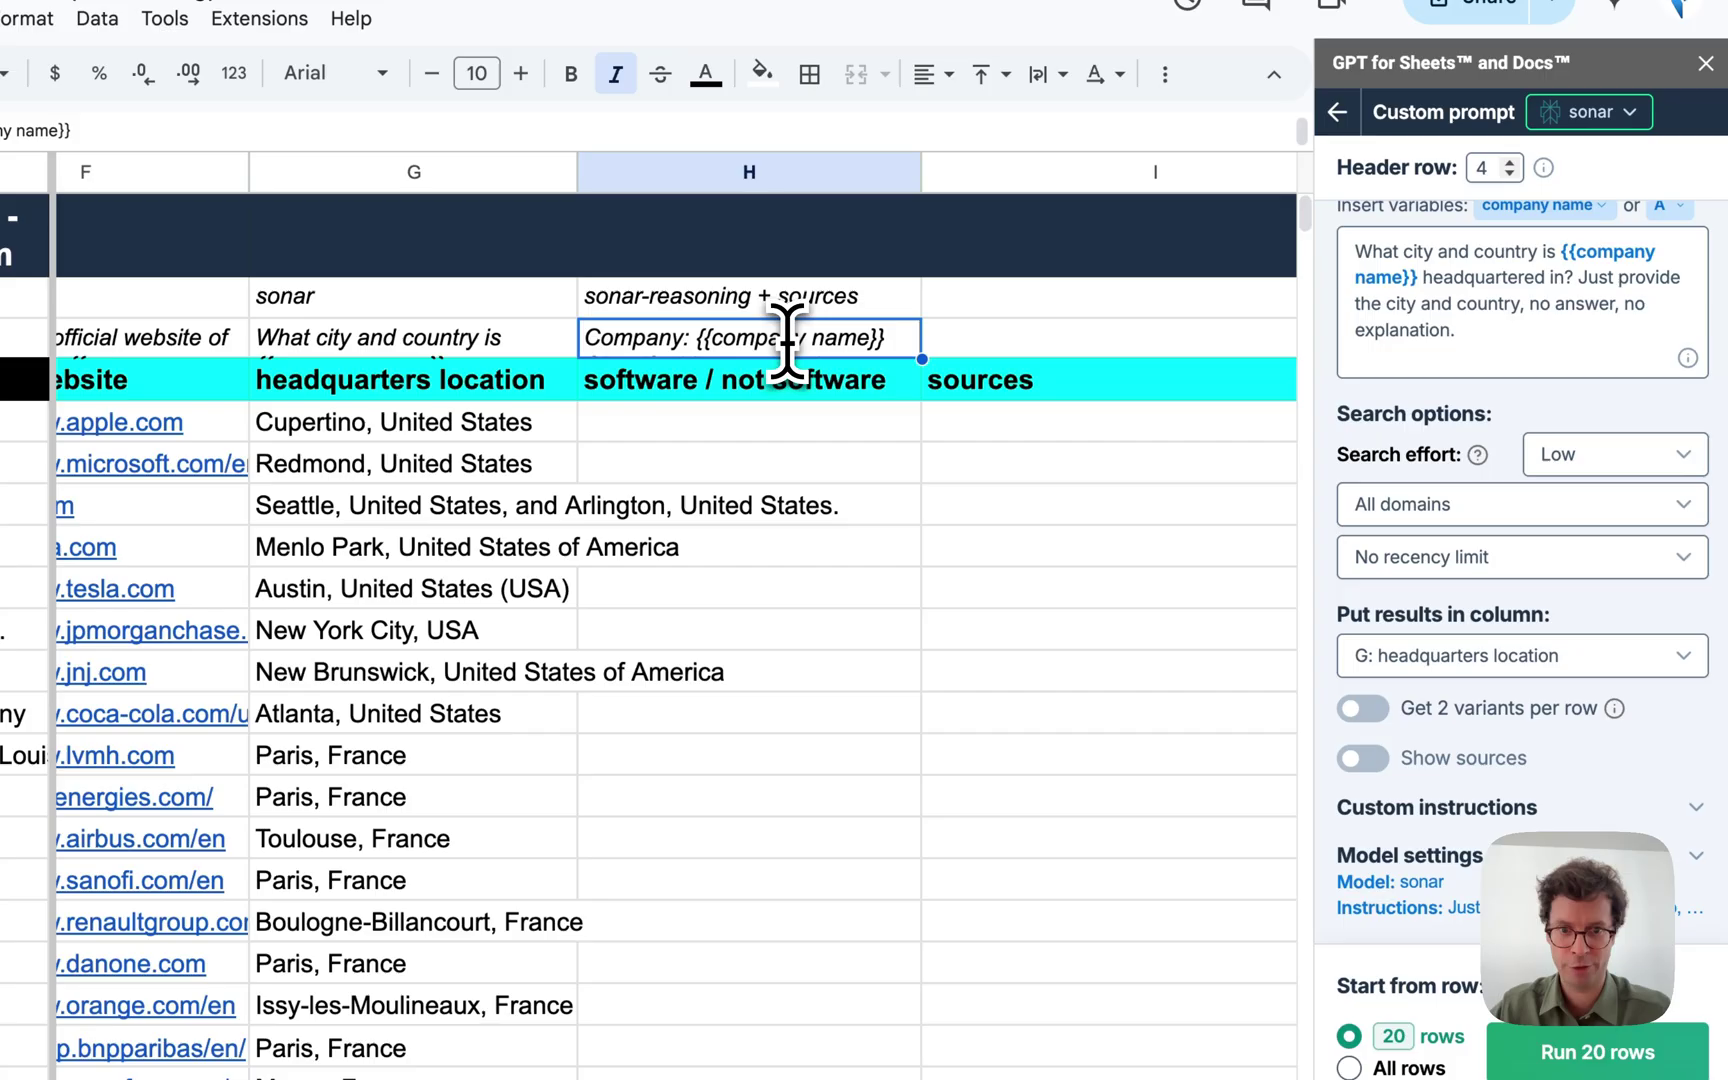
pyautogui.click(1626, 340)
pyautogui.hotkey('ctrl', 'a')
pyautogui.press('BackSpace')
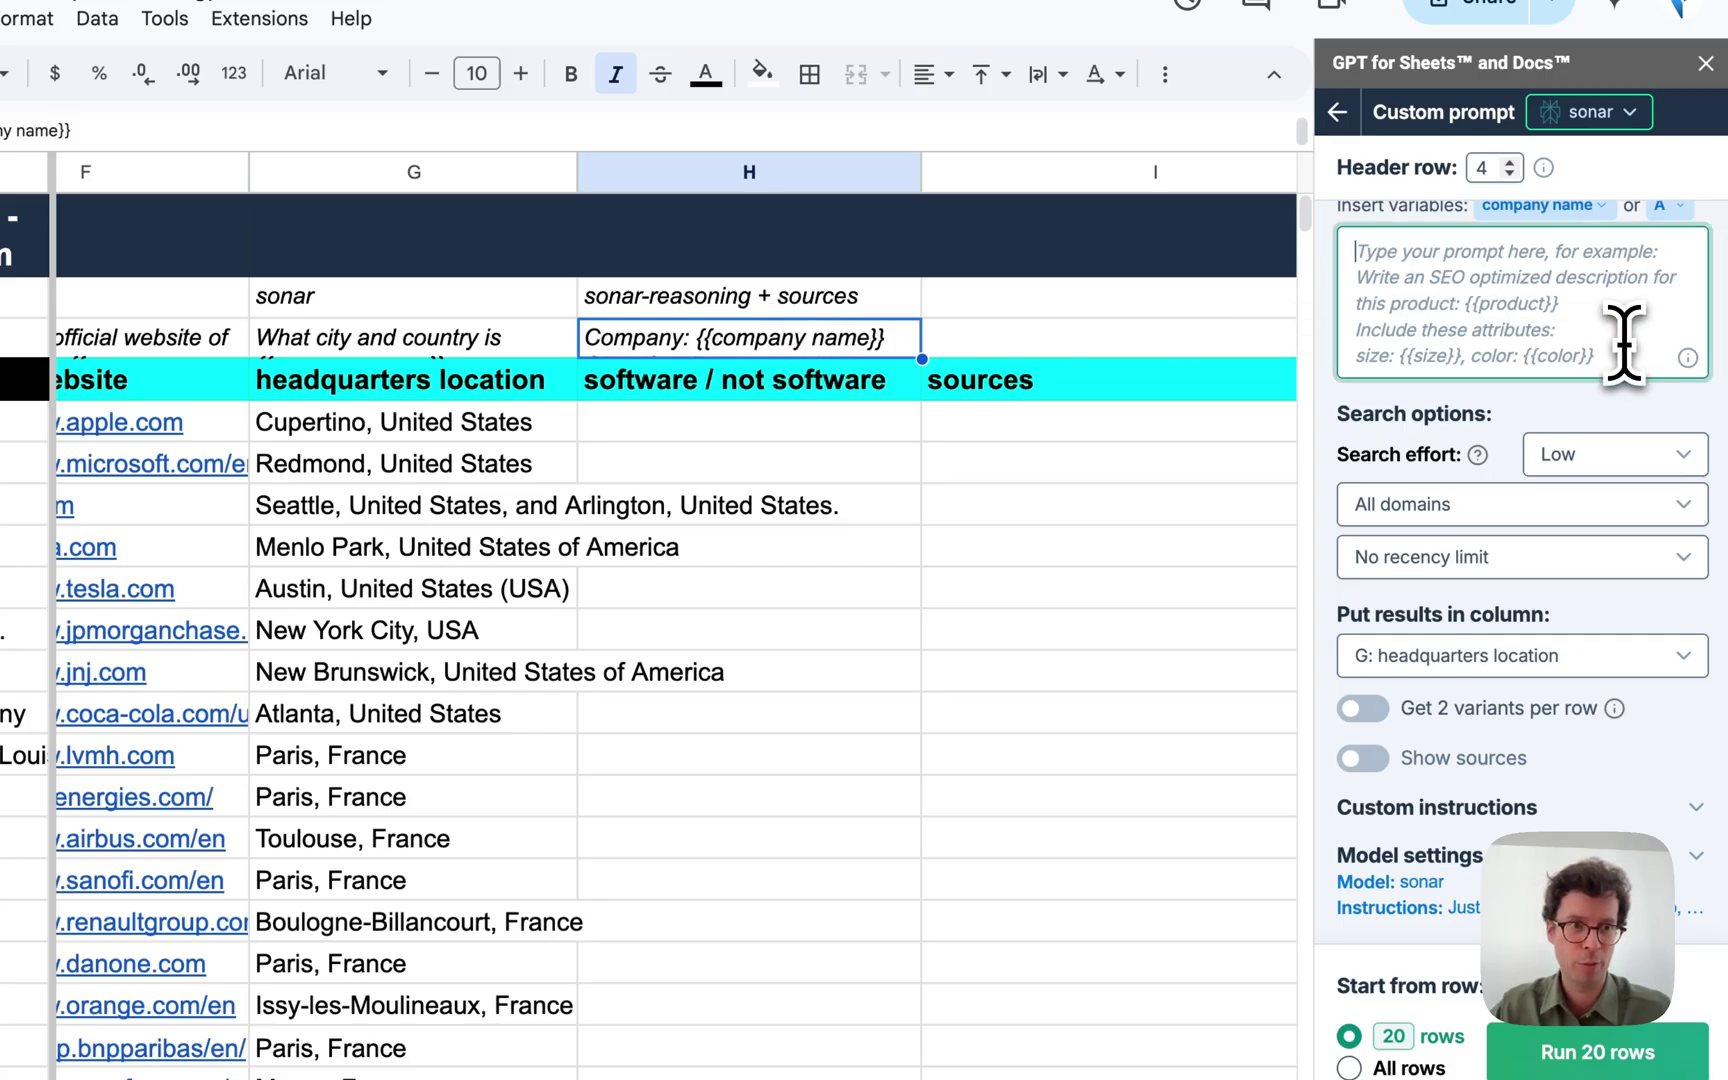
pyautogui.hotkey('ctrl', 'v')
# Review the pasted prompt's Software, Not Software and Not Enough Information definitions.
pyautogui.scroll(10, 1528, 458)
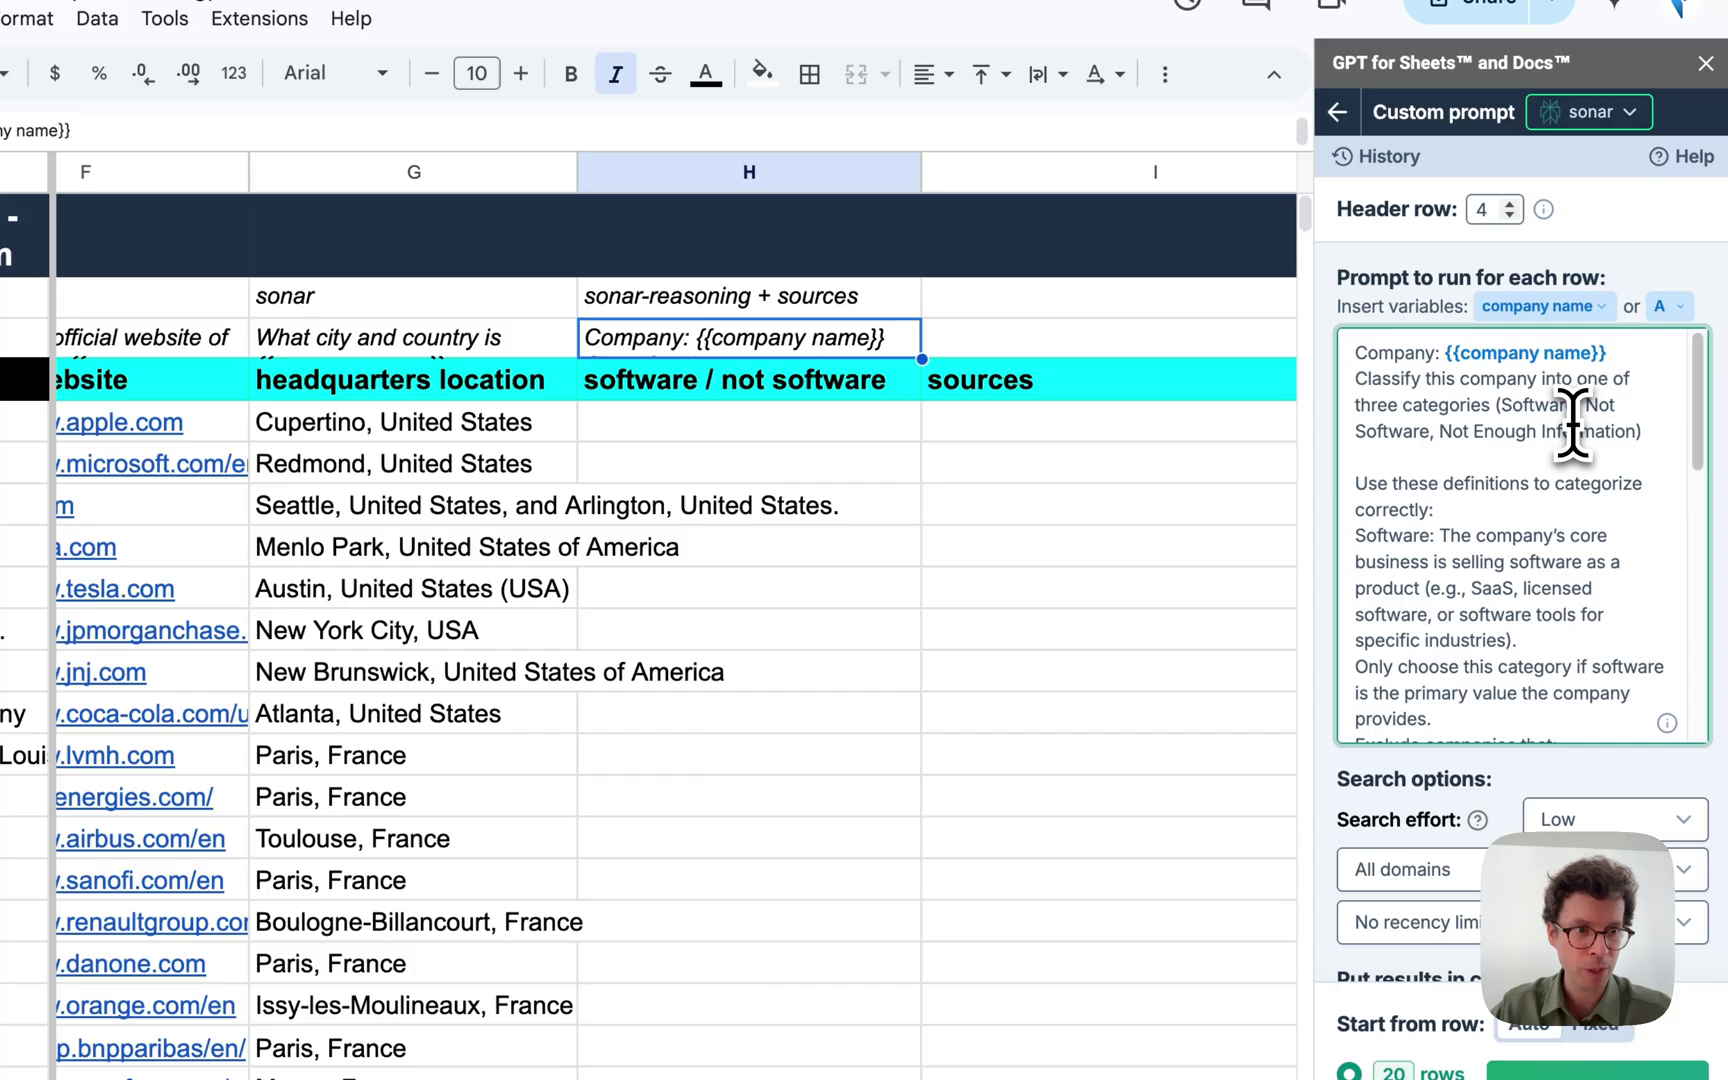
pyautogui.click(1558, 431)
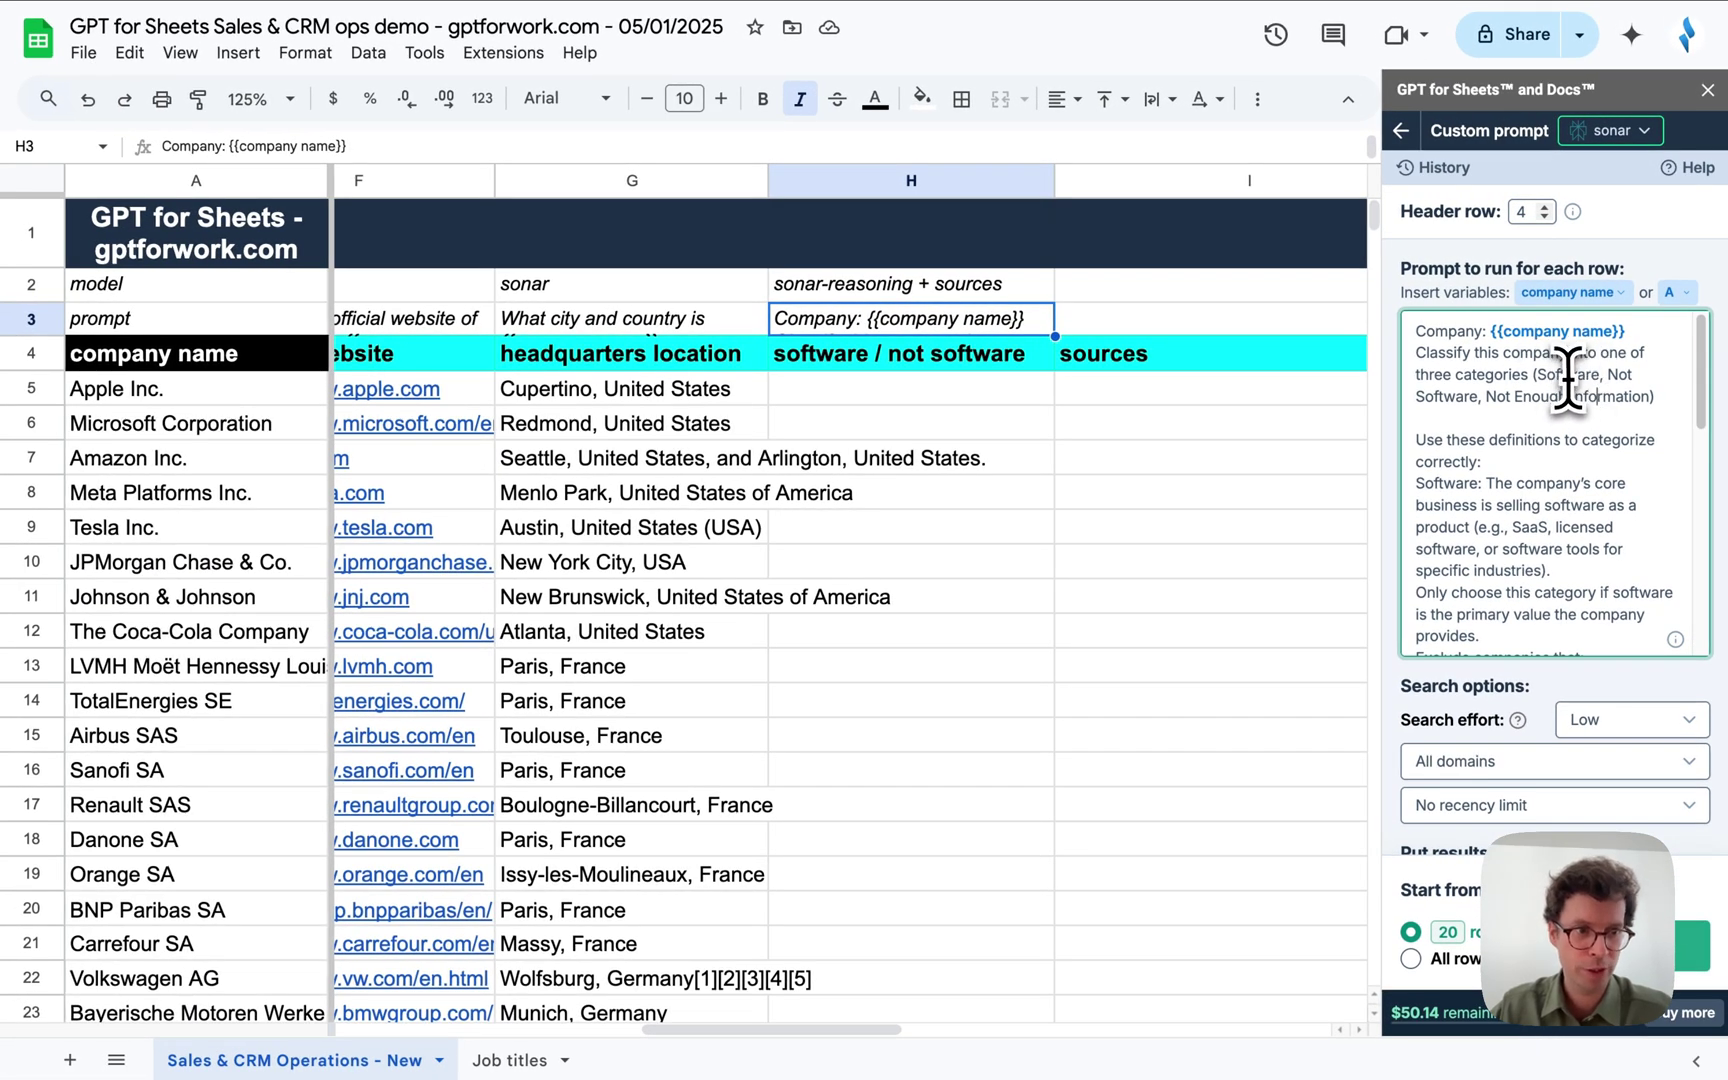
pyautogui.scroll(-1, 1535, 510)
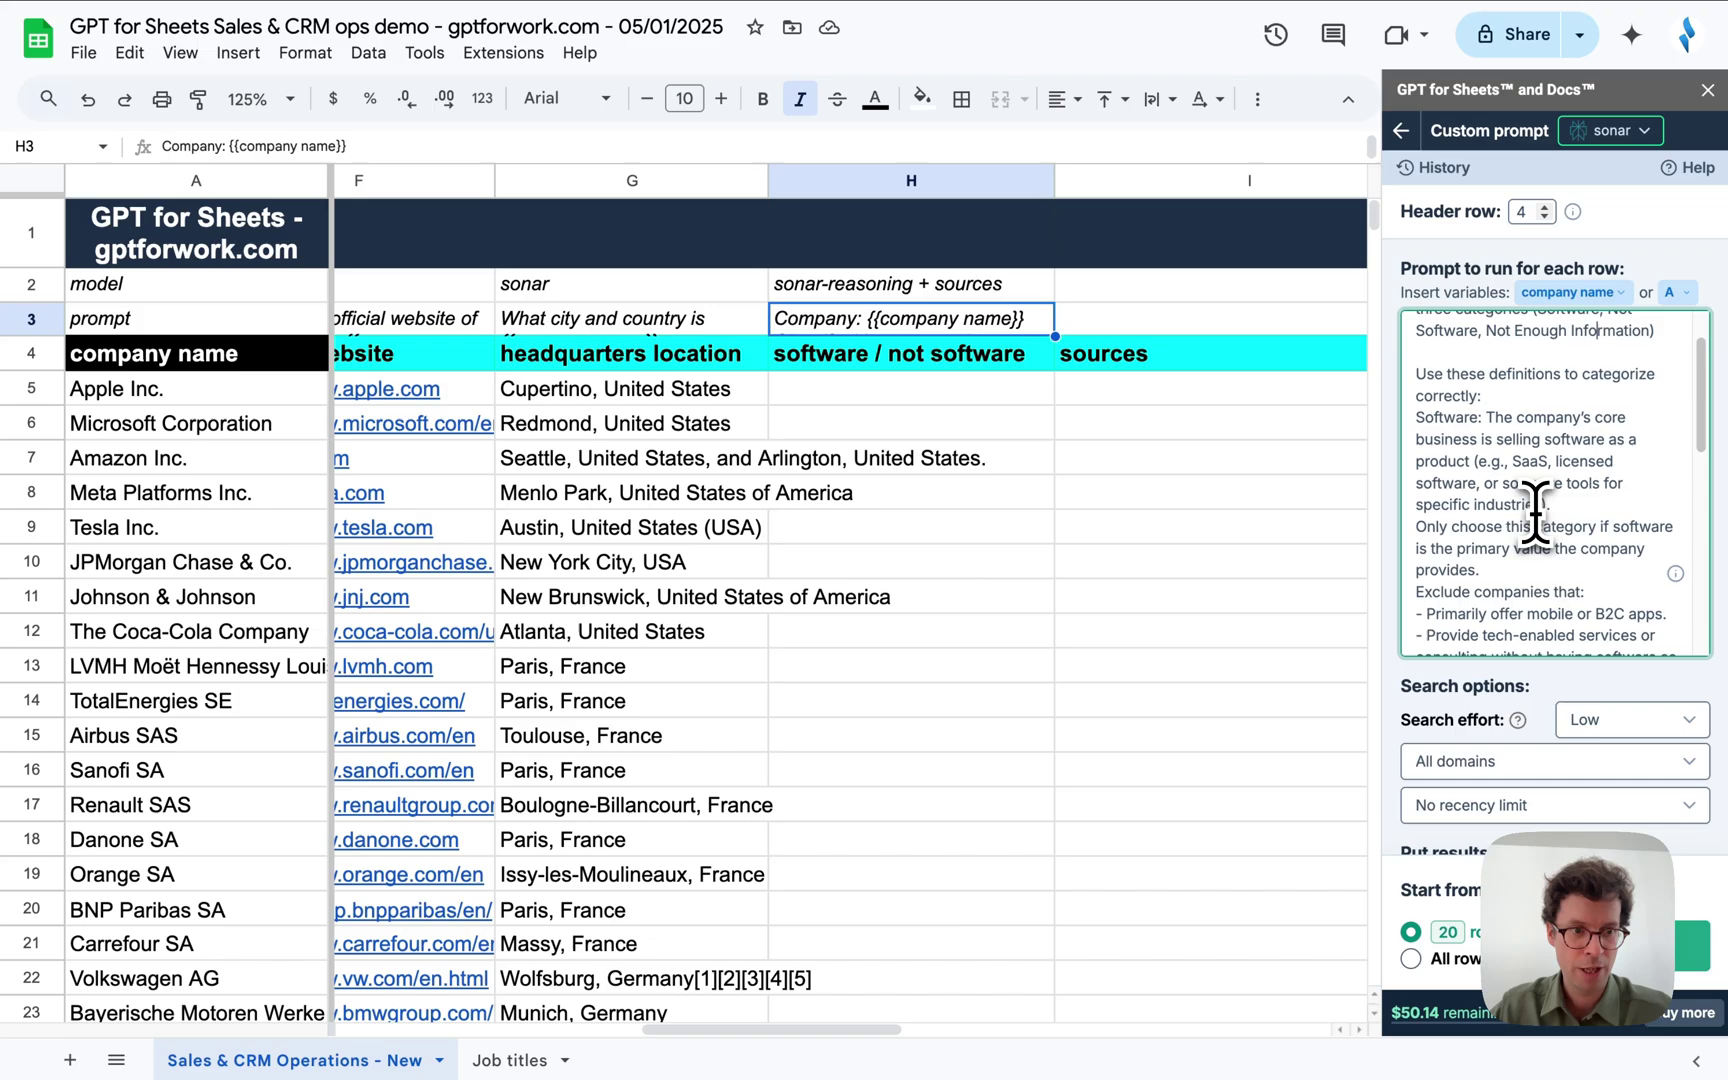
pyautogui.scroll(-1, 1535, 510)
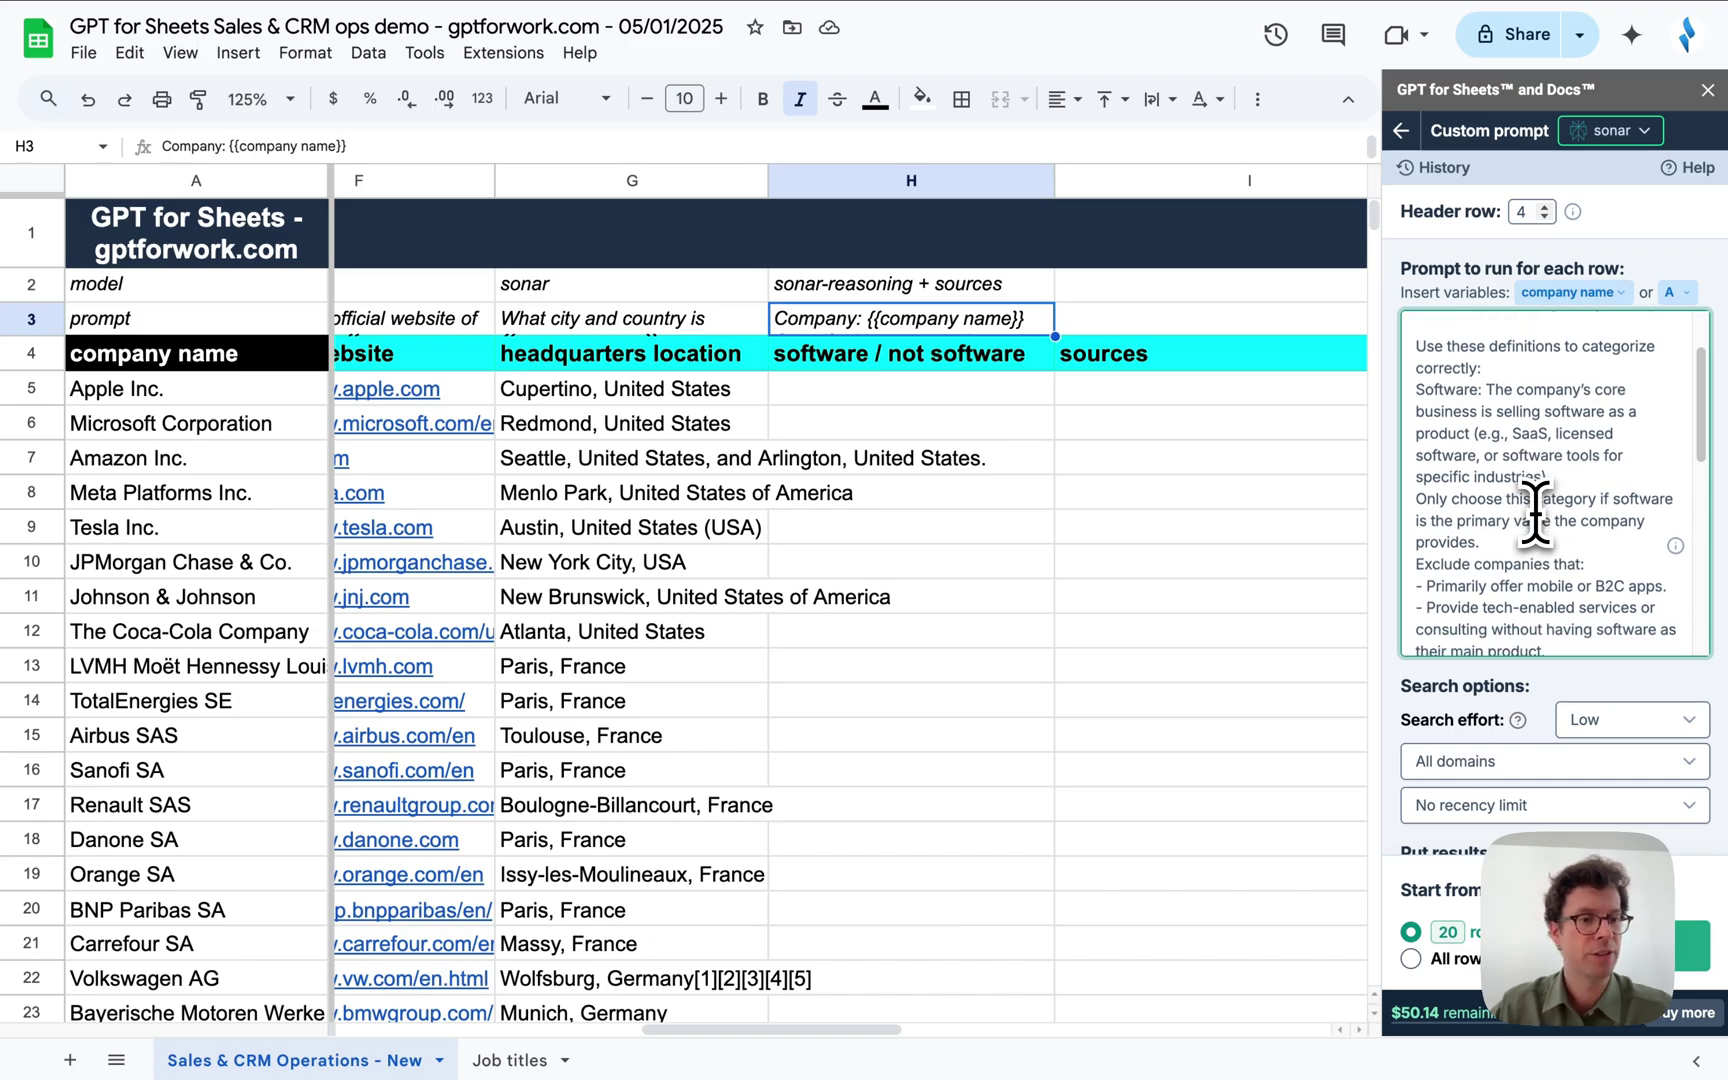
pyautogui.scroll(-5, 1535, 510)
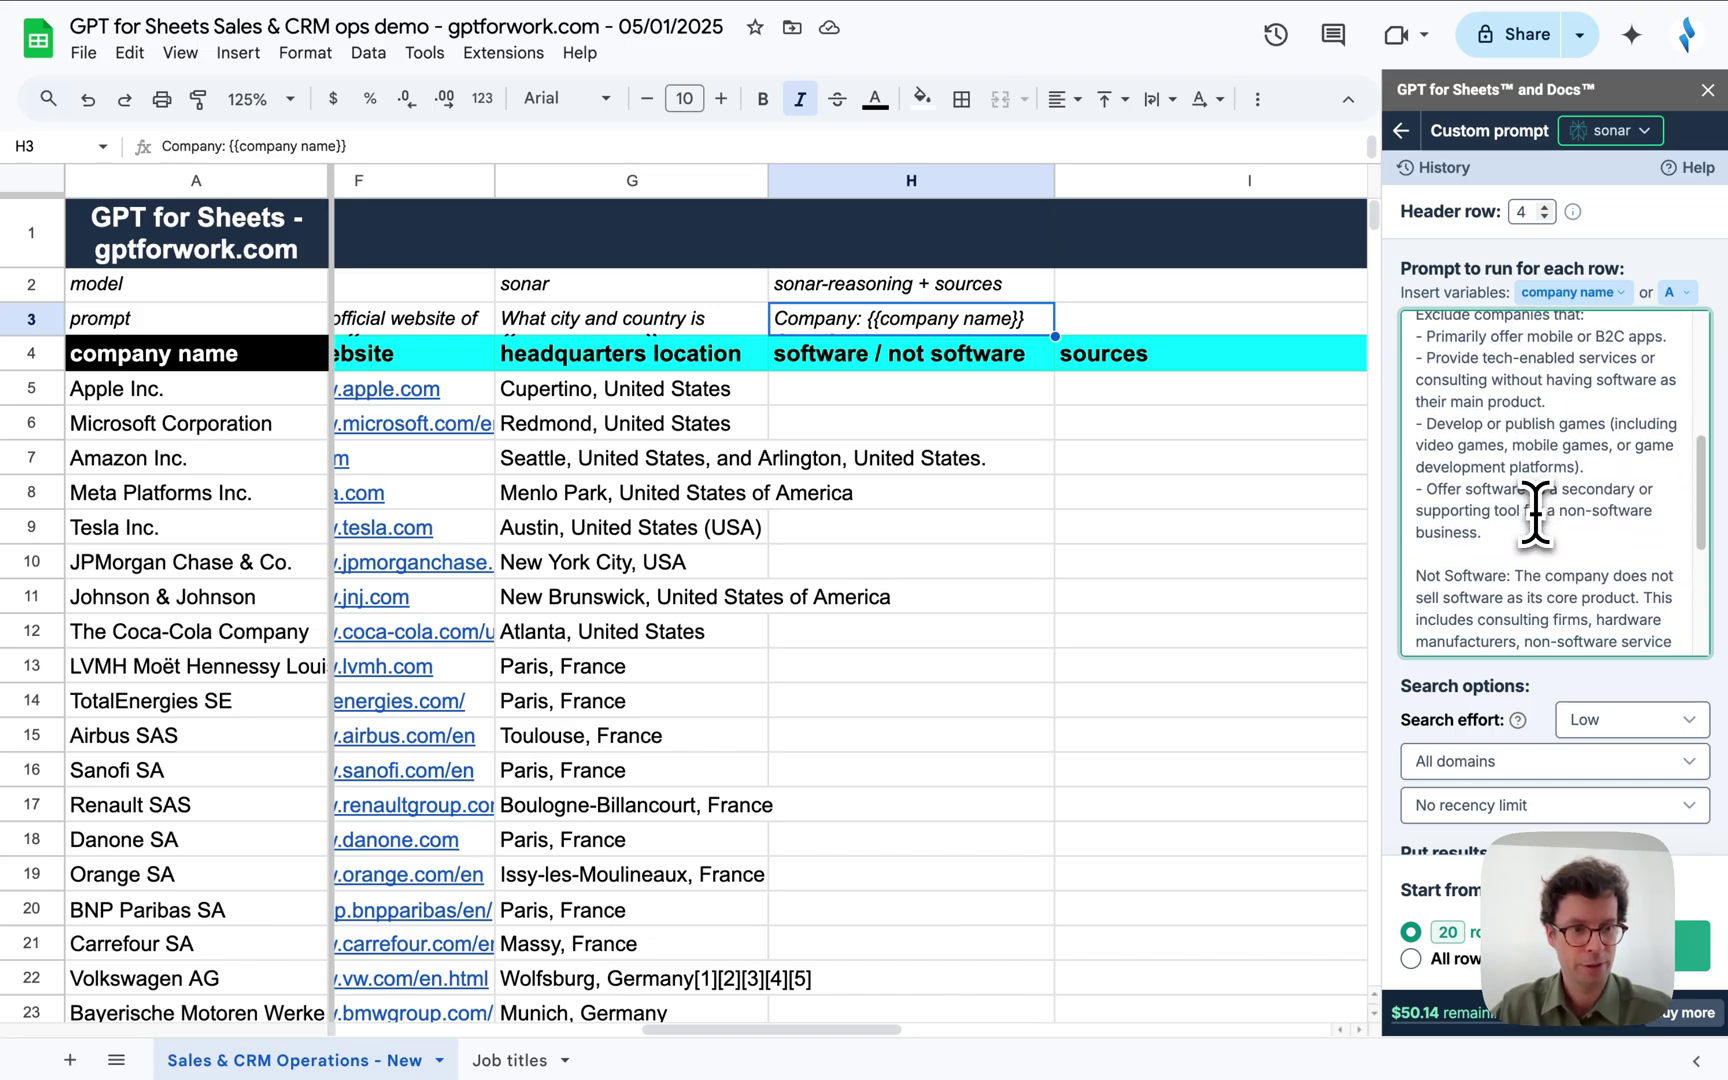
pyautogui.scroll(3, 1535, 510)
pyautogui.scroll(3, 1535, 510)
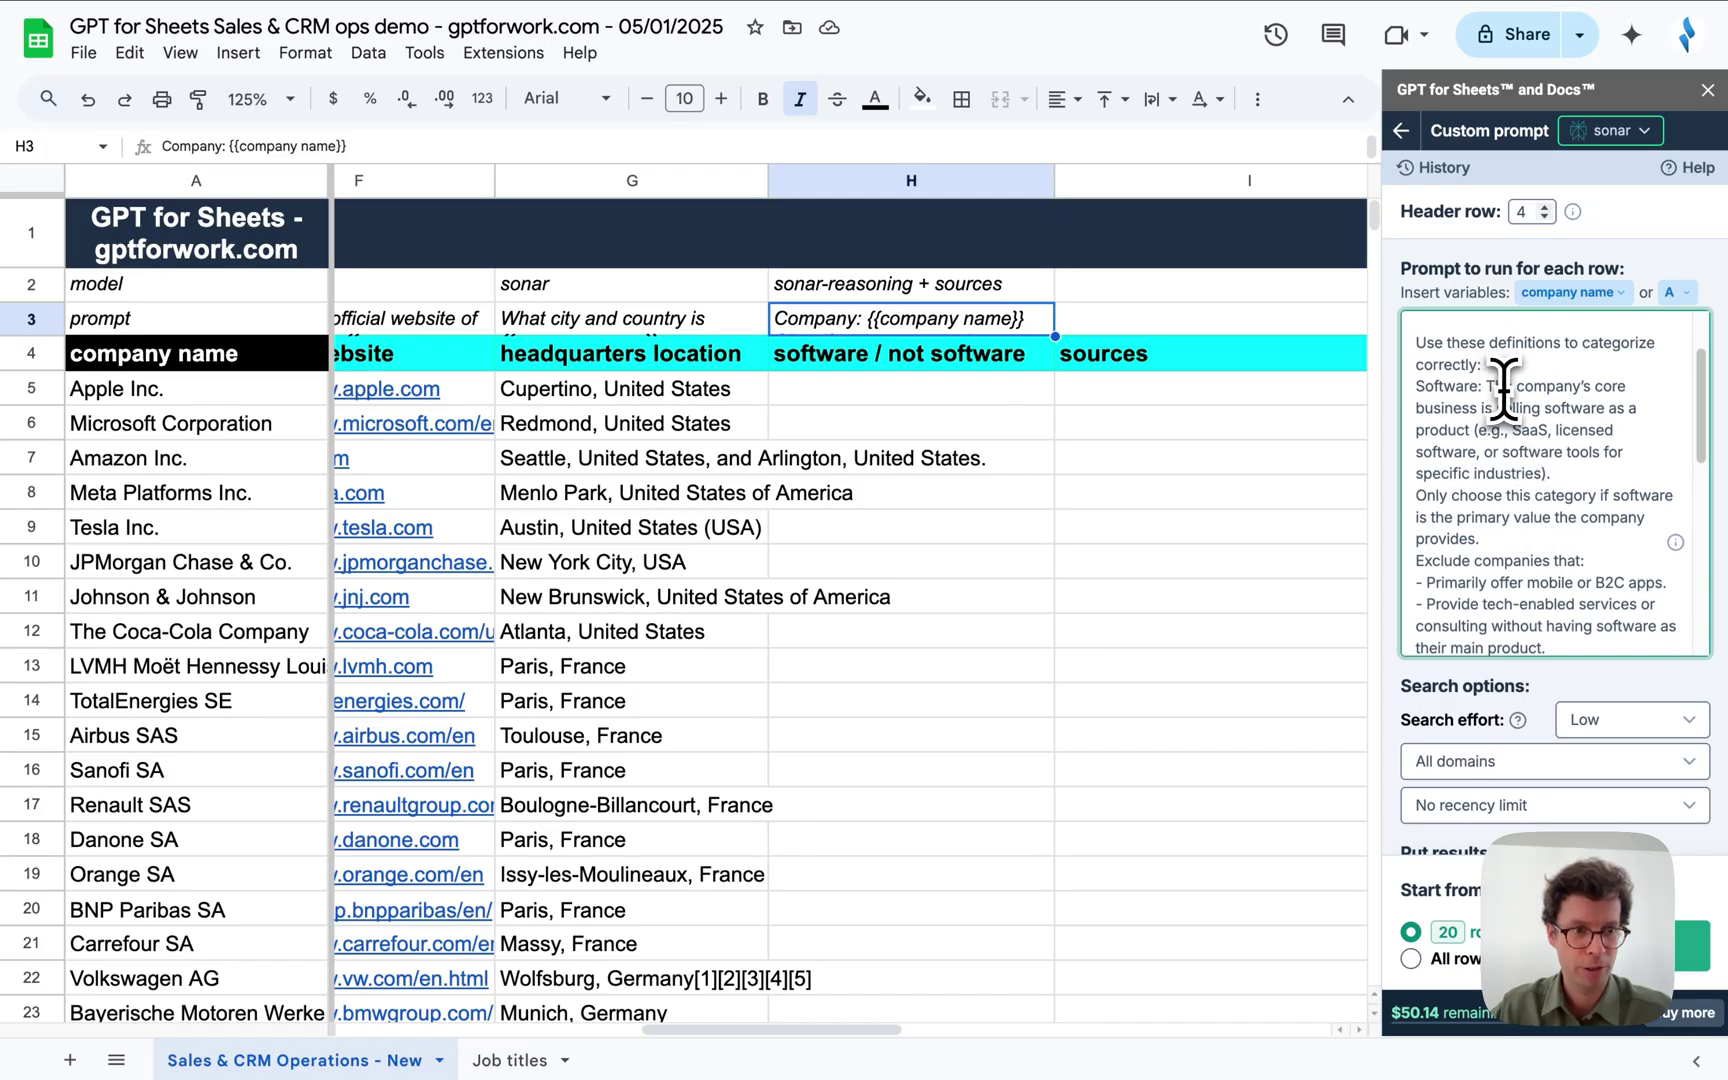
pyautogui.scroll(-6, 1512, 501)
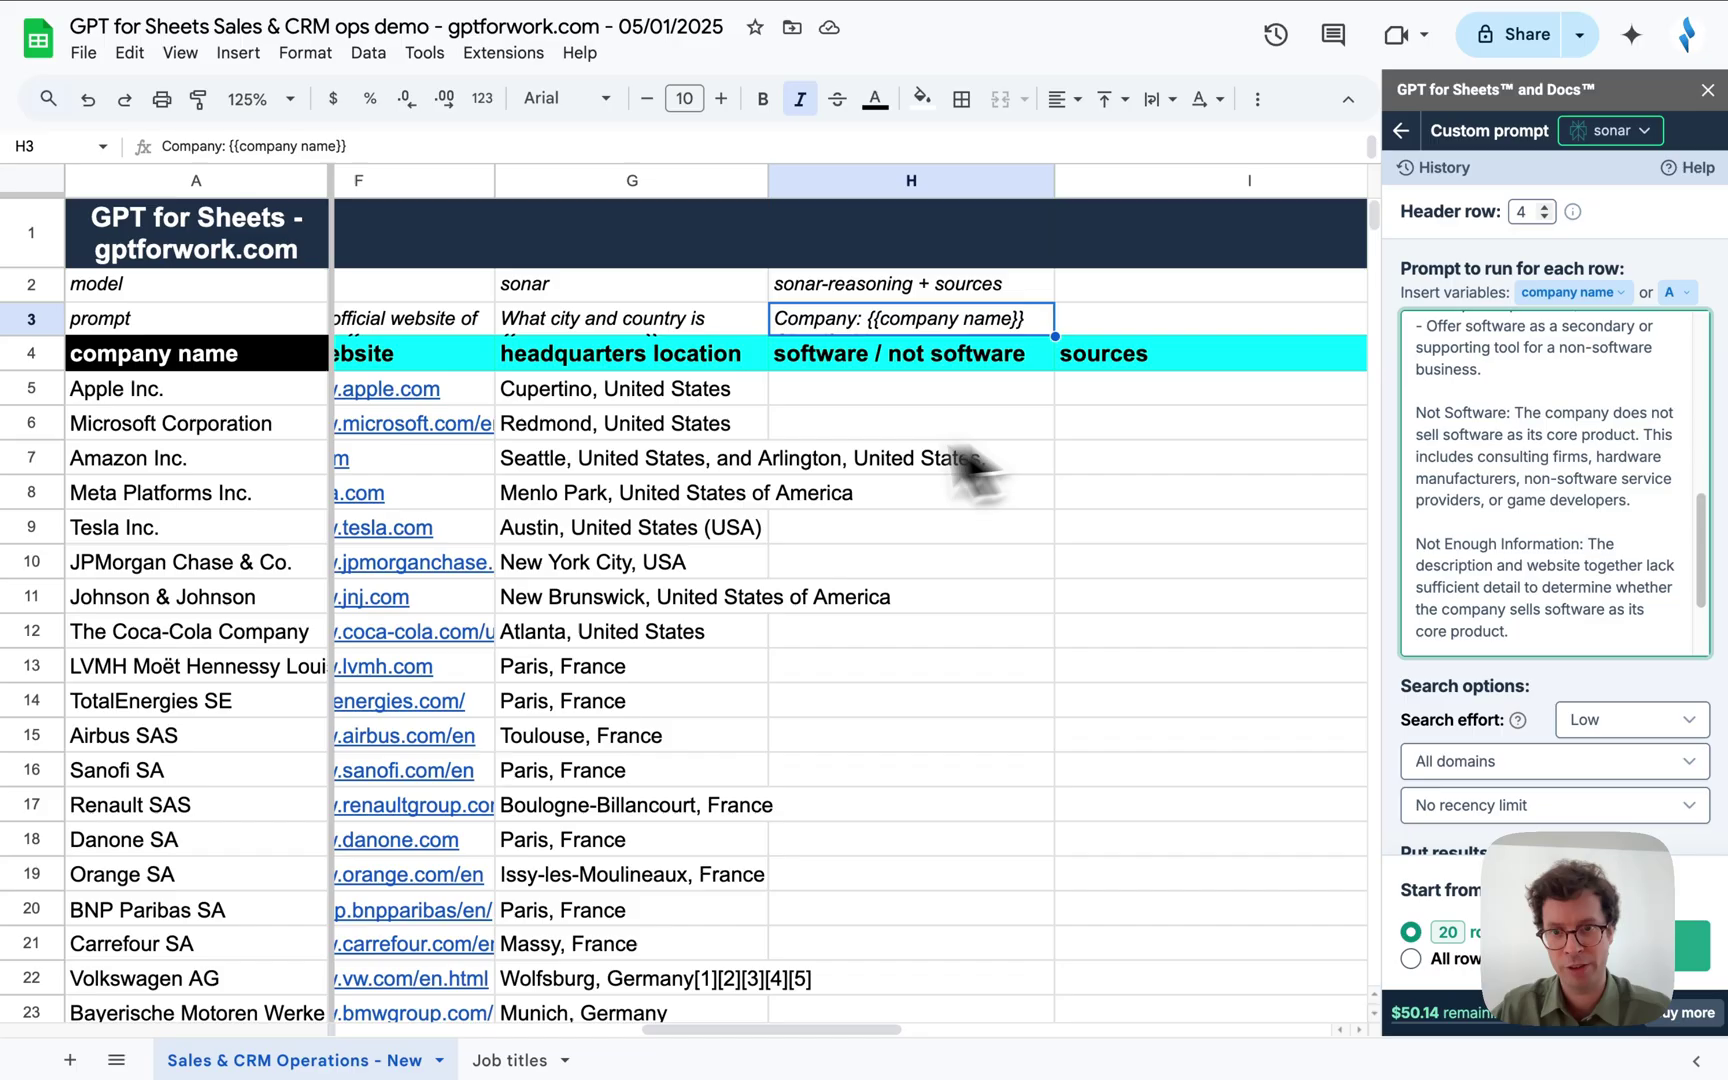
pyautogui.hscroll(-3, 910, 474)
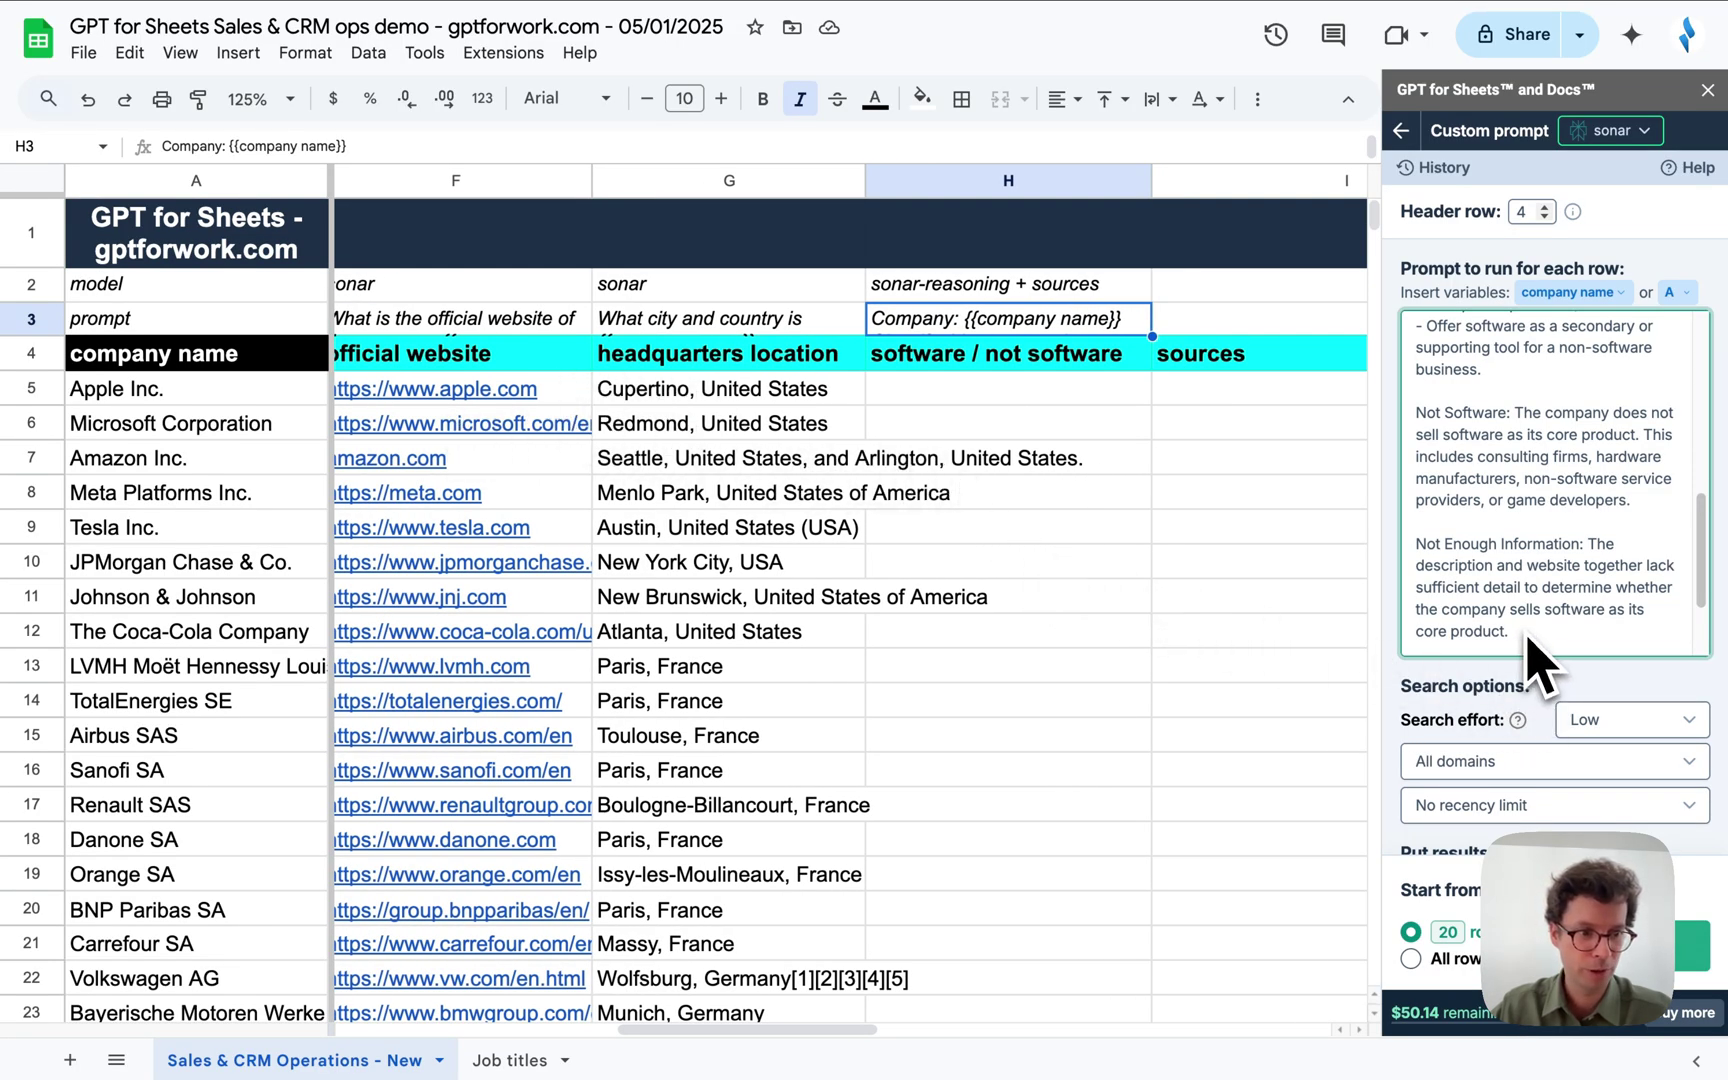
# Set Search effort to High and turn on Show sources for the classification prompt.
pyautogui.click(1636, 726)
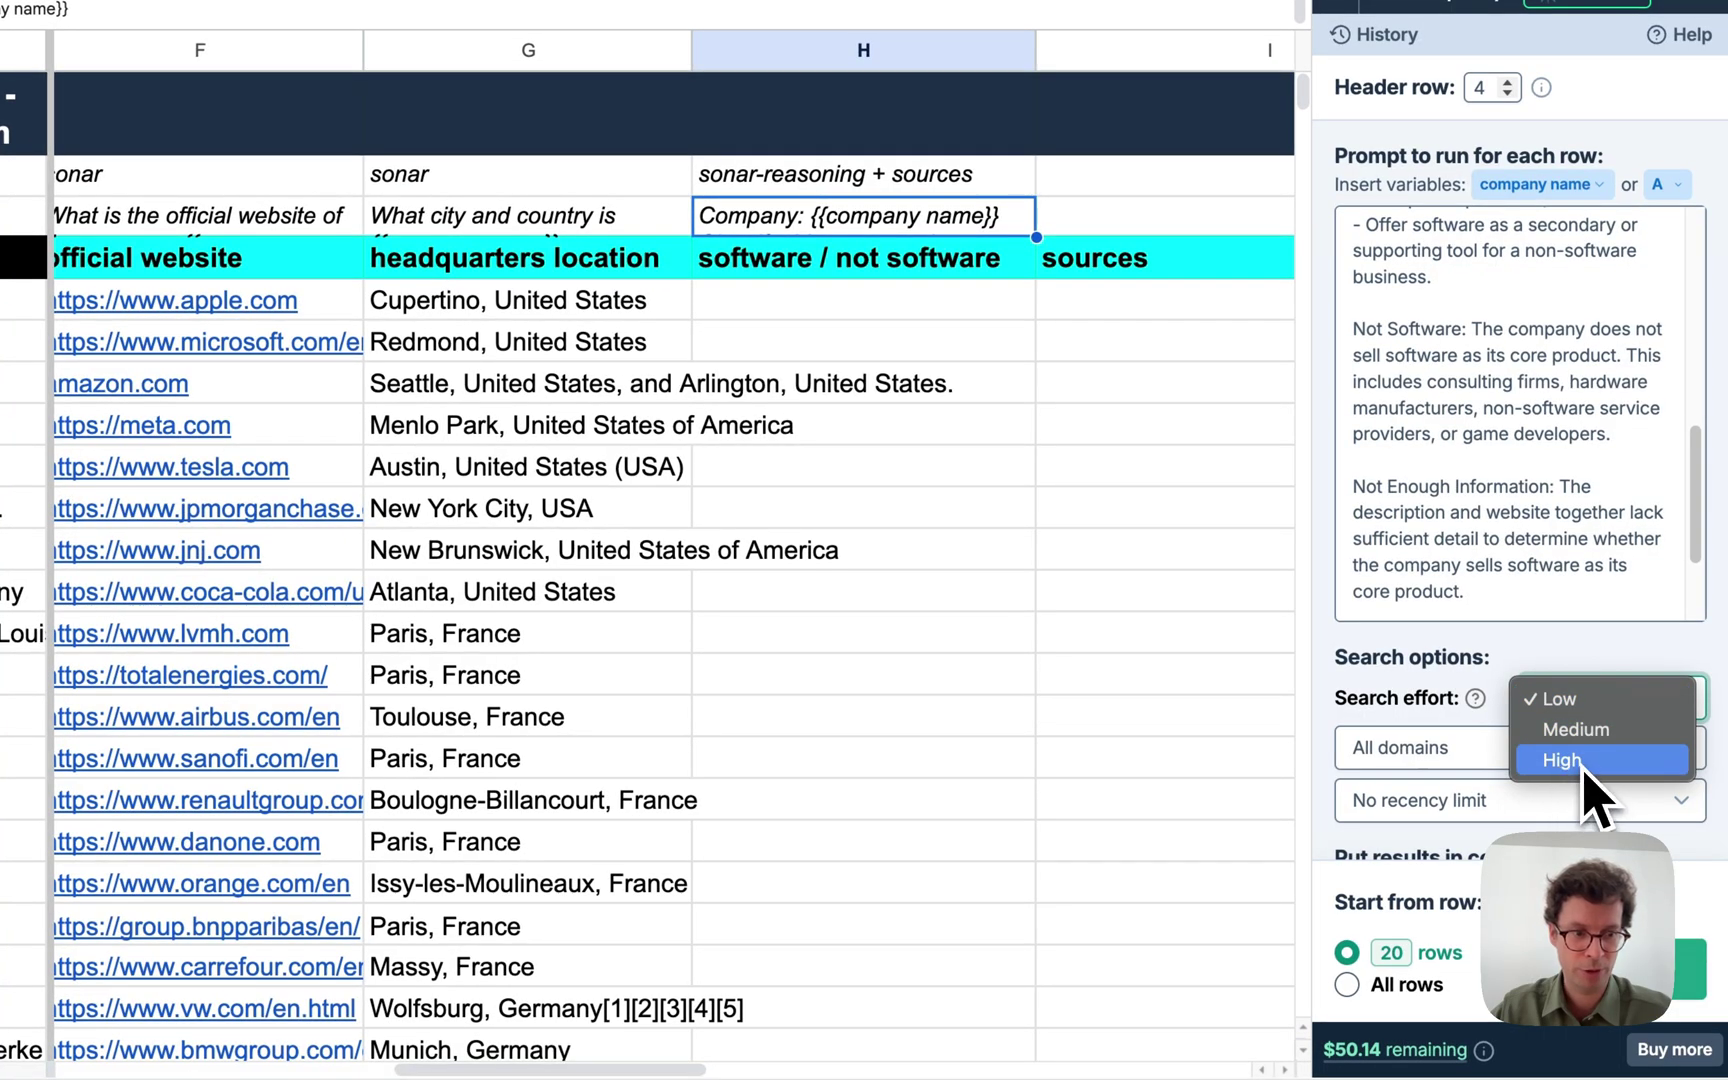
pyautogui.click(1583, 762)
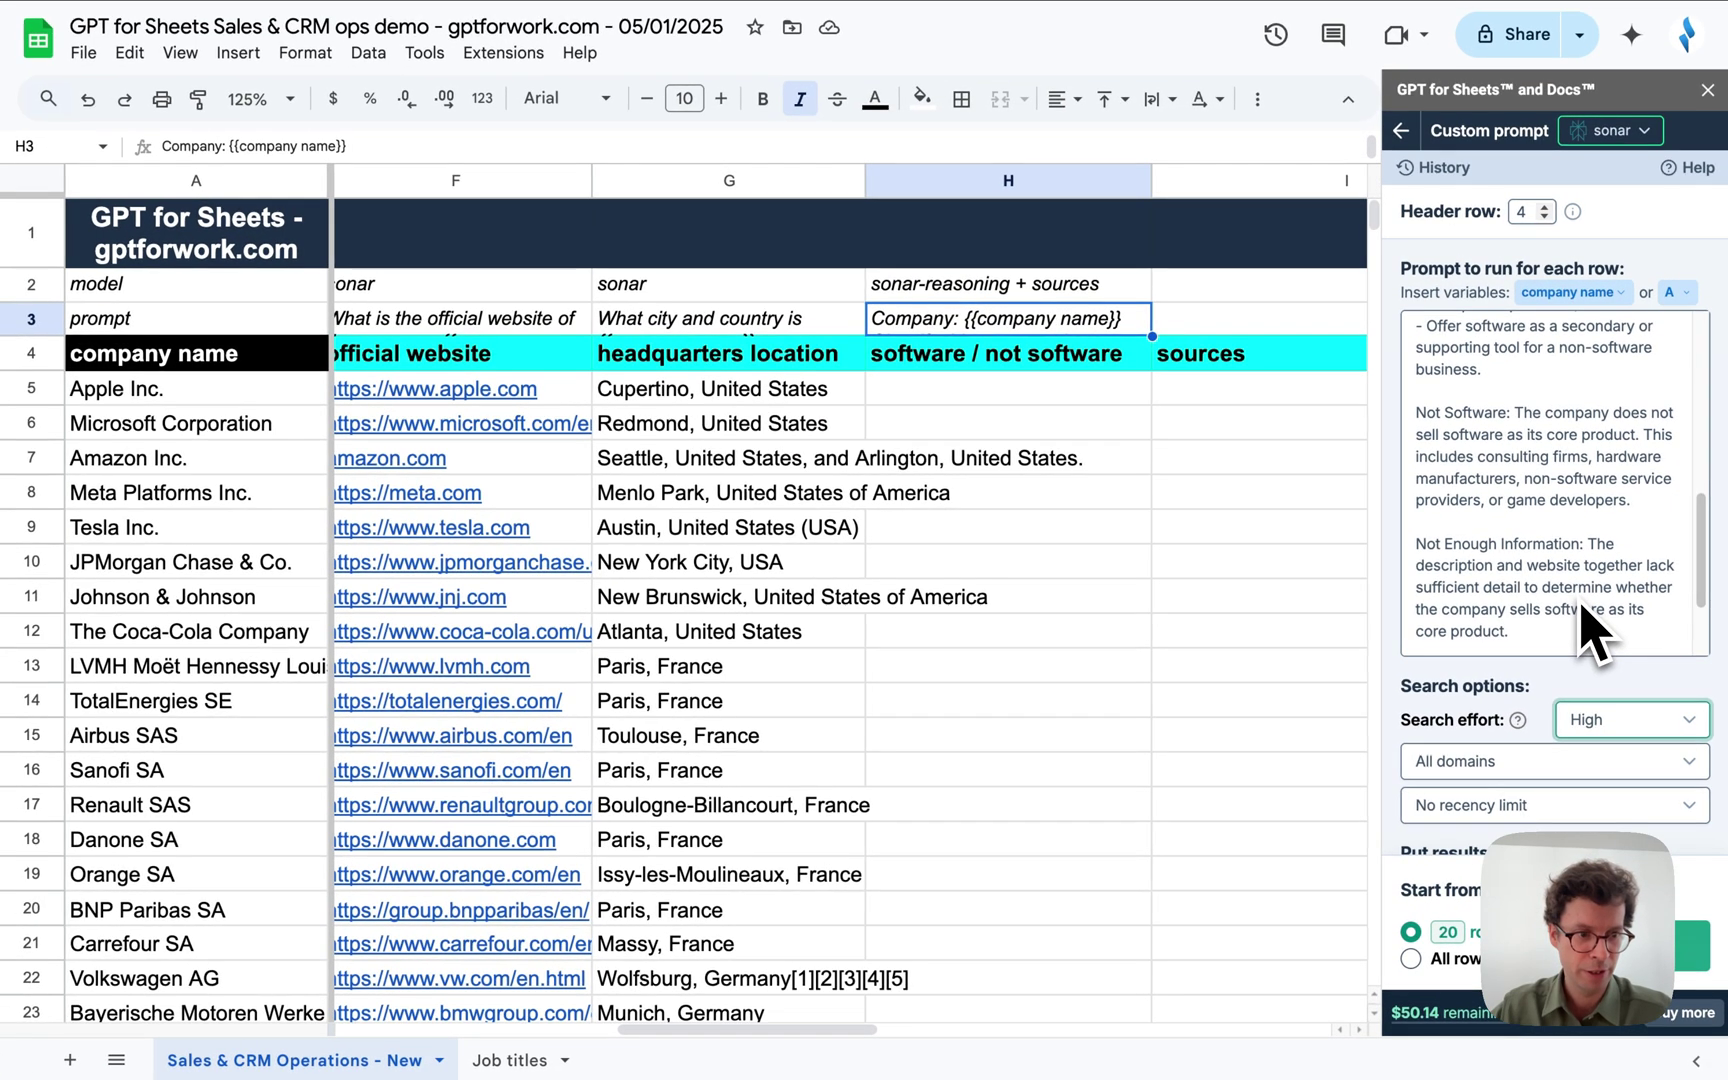
pyautogui.scroll(-3, 1553, 562)
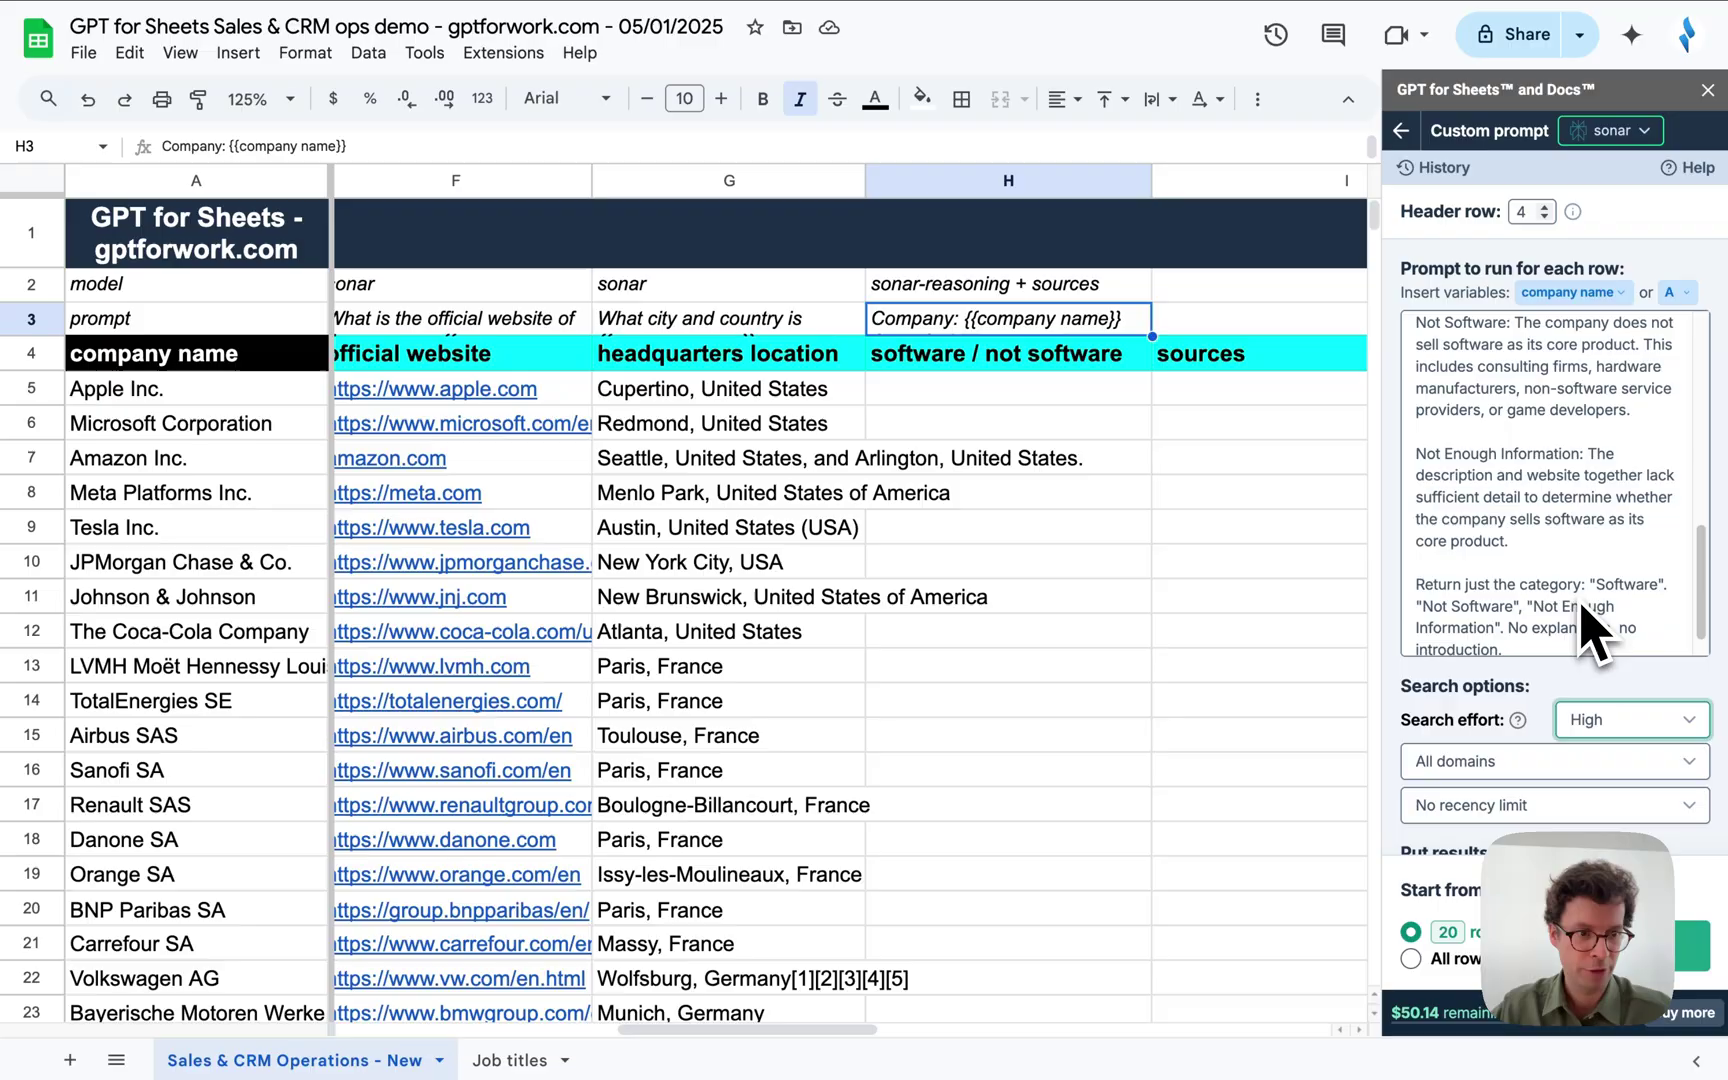
pyautogui.scroll(4, 1553, 562)
pyautogui.scroll(-2, 1550, 733)
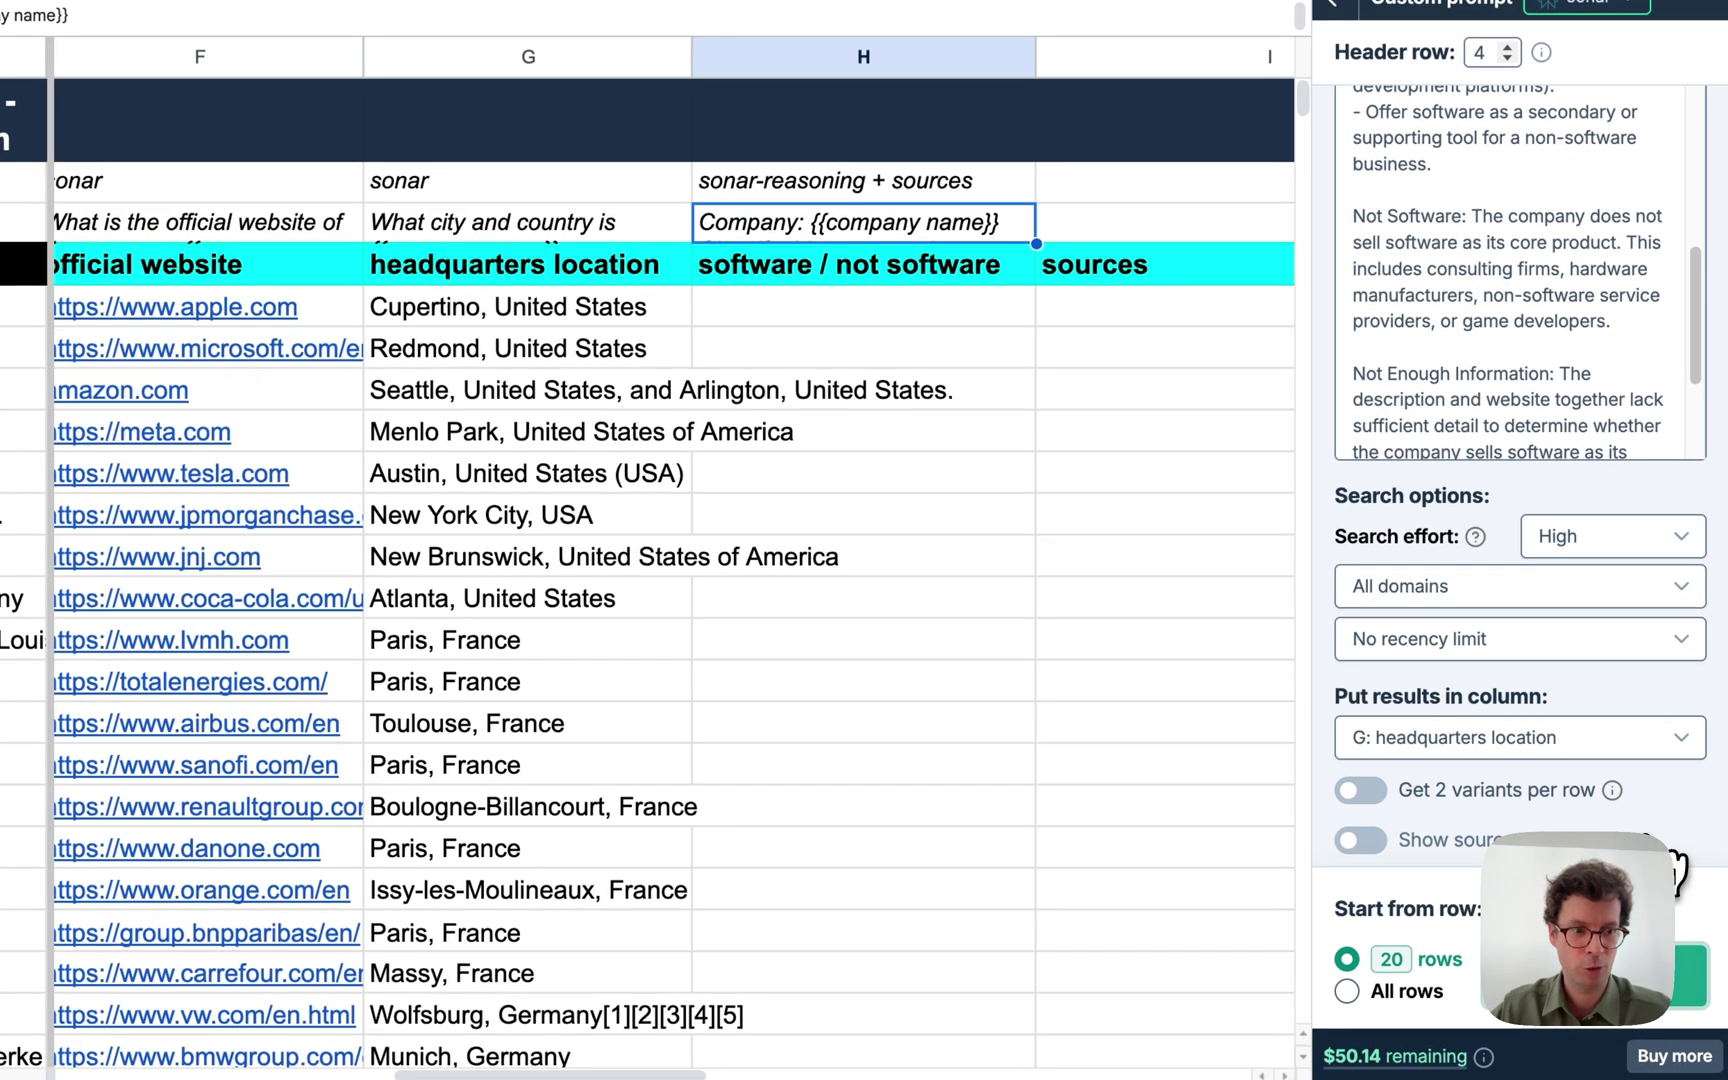
pyautogui.click(1405, 848)
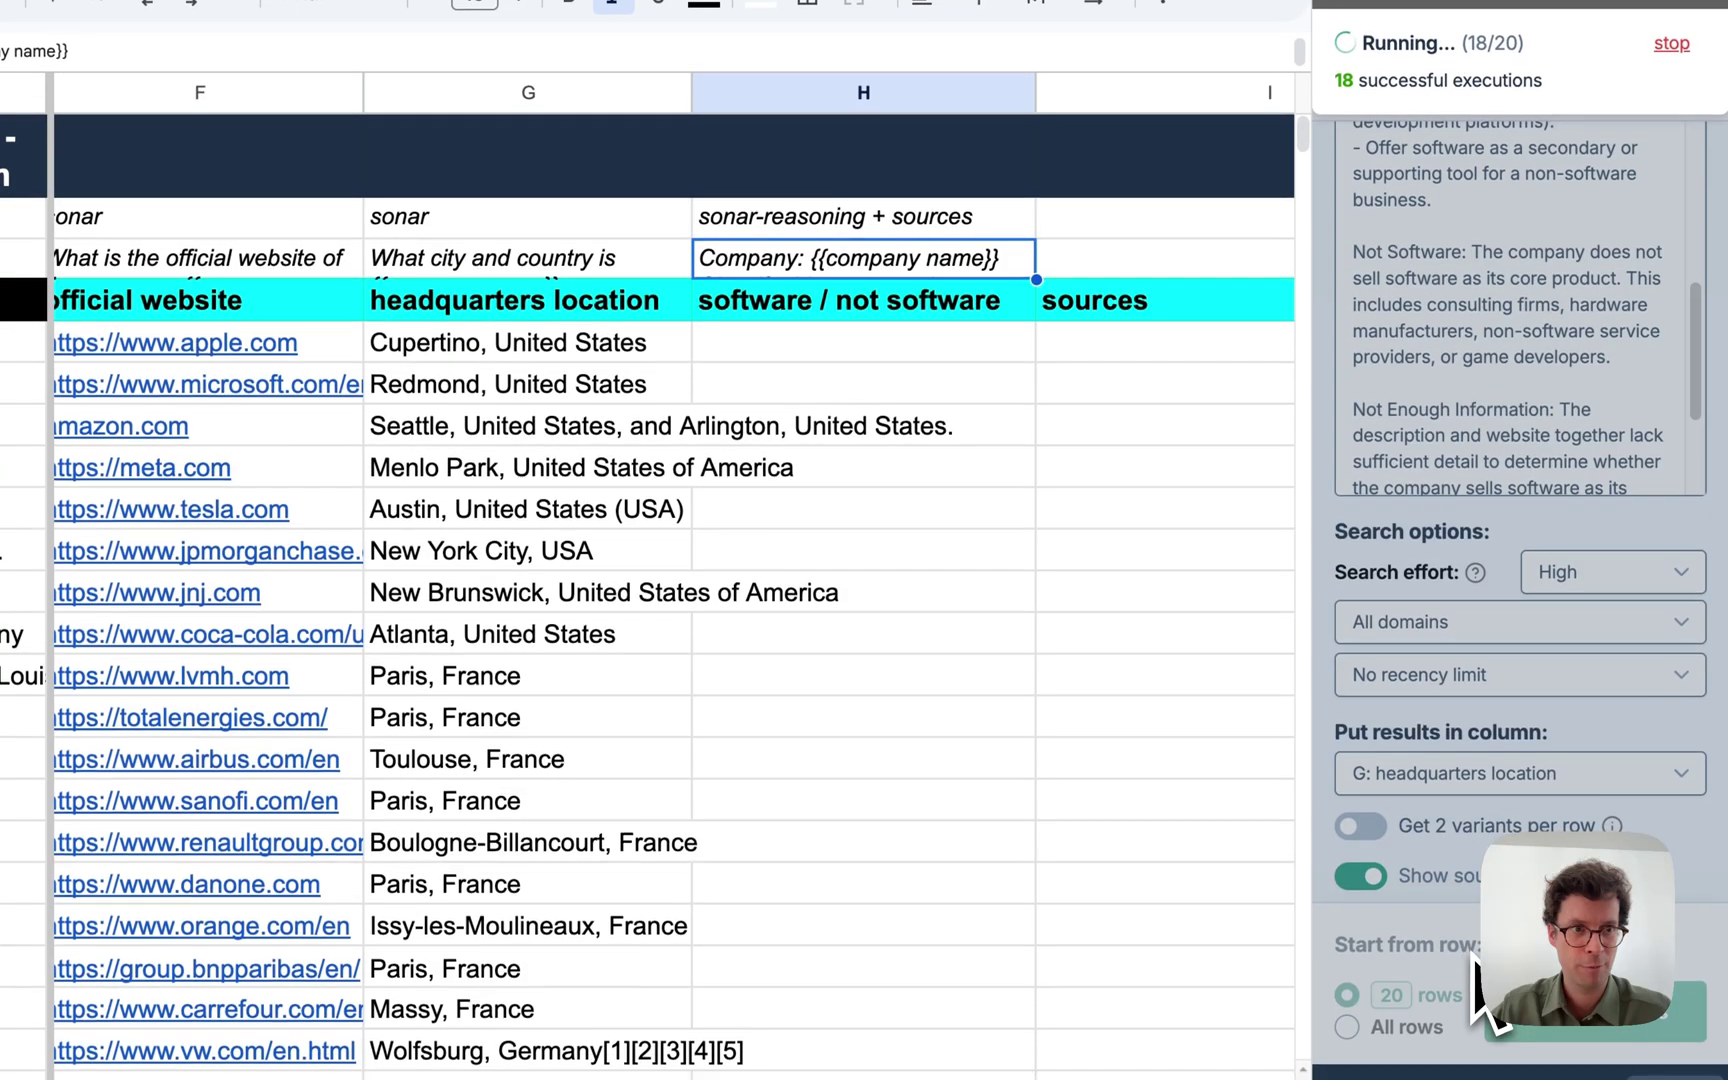
# Stop the misdirected run, target column H: software / not software, and rerun 20 rows.
pyautogui.click(1671, 92)
pyautogui.click(1495, 160)
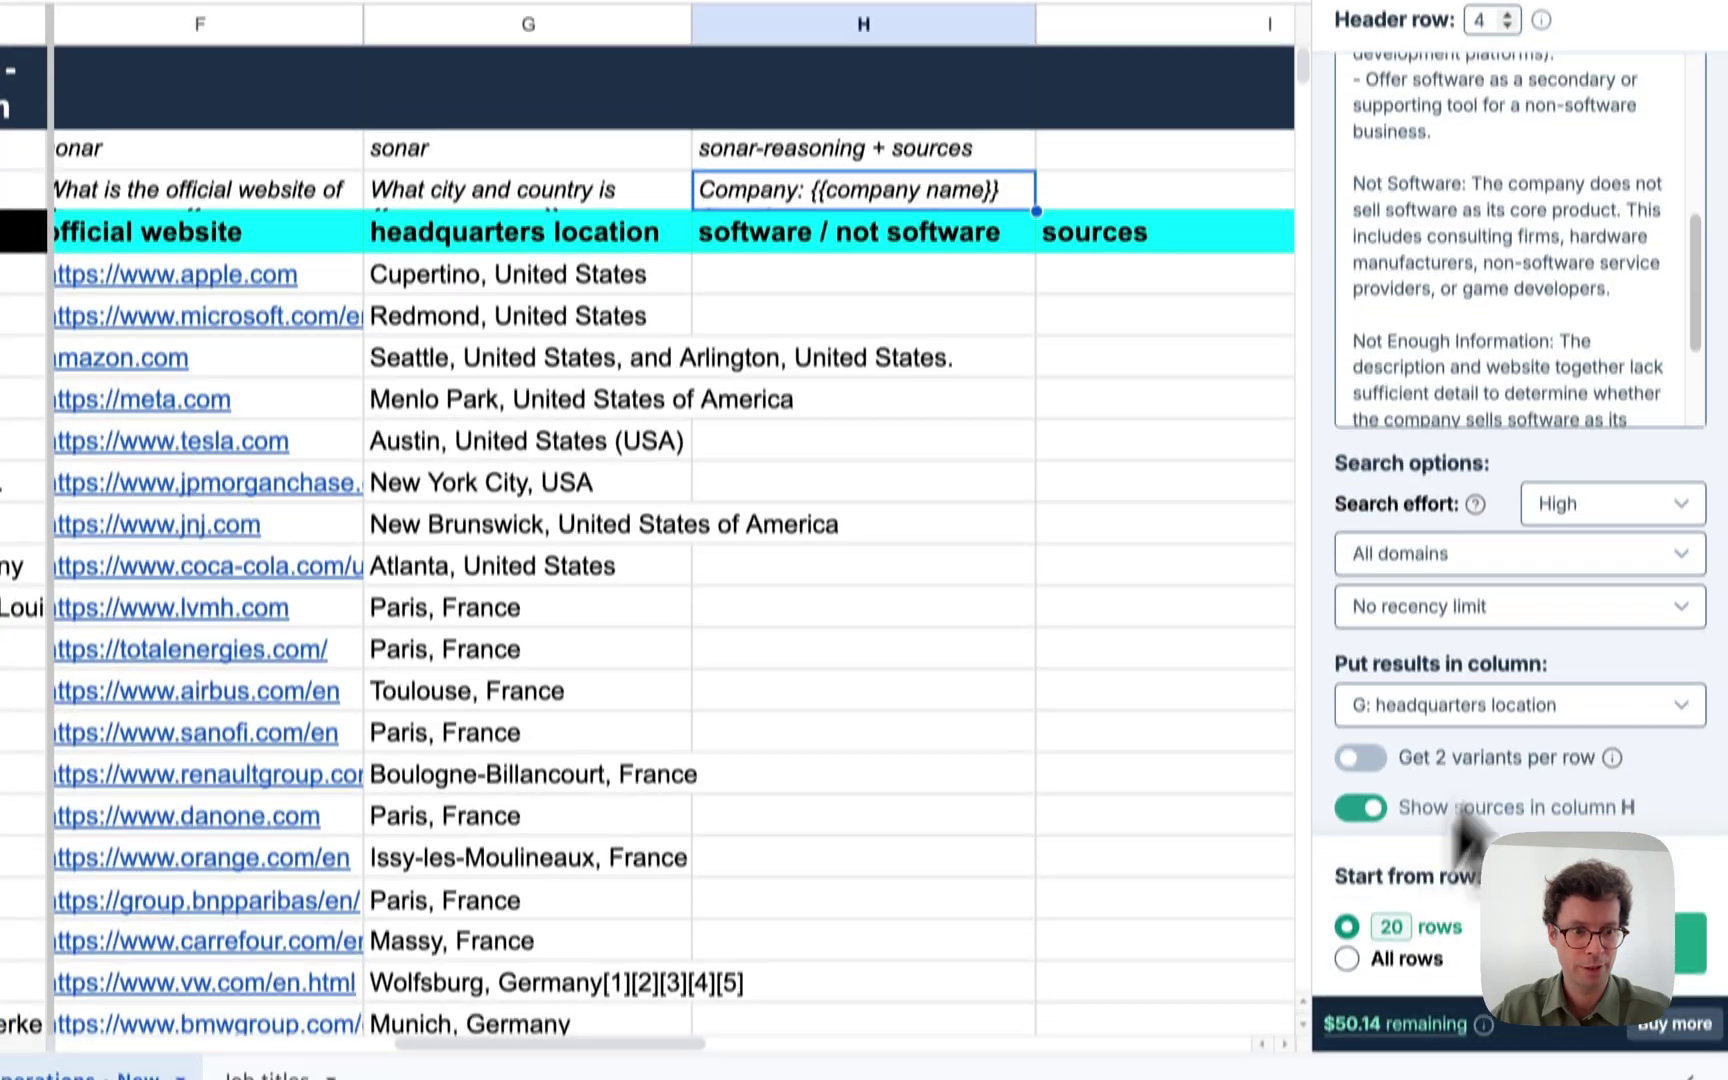
pyautogui.click(1510, 791)
pyautogui.click(1478, 744)
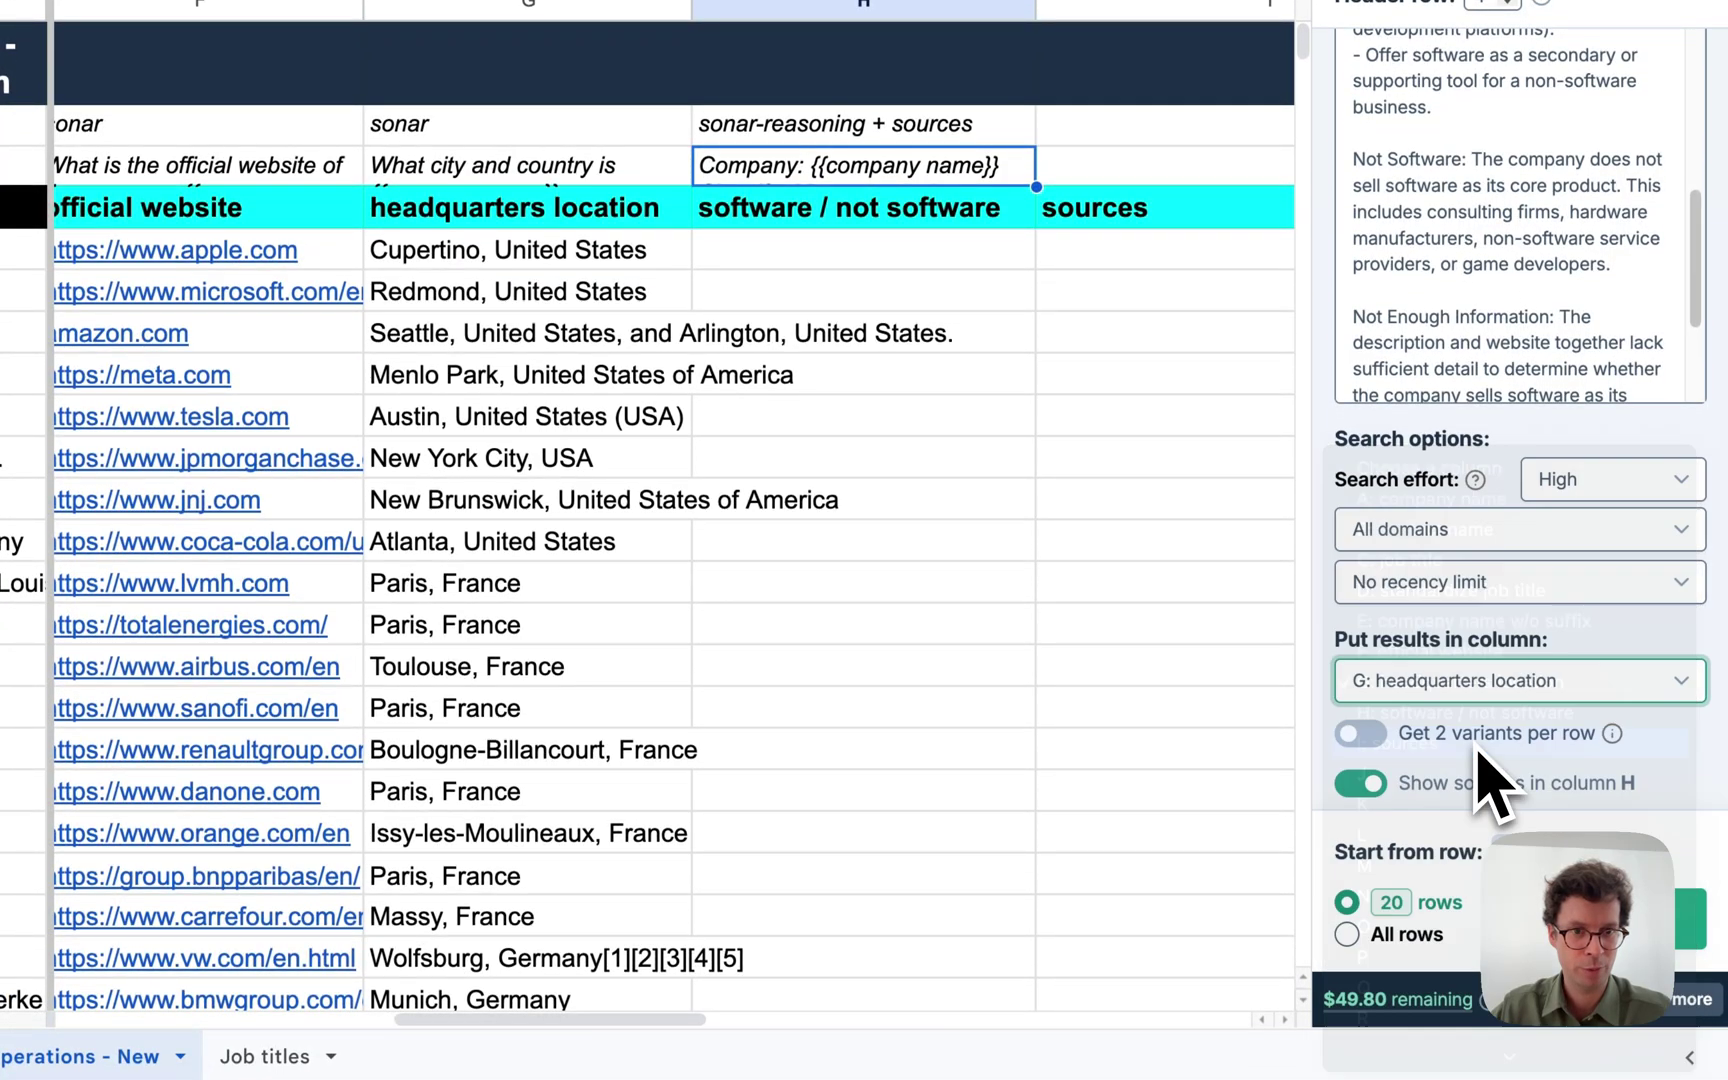
pyautogui.click(1507, 682)
pyautogui.click(1500, 655)
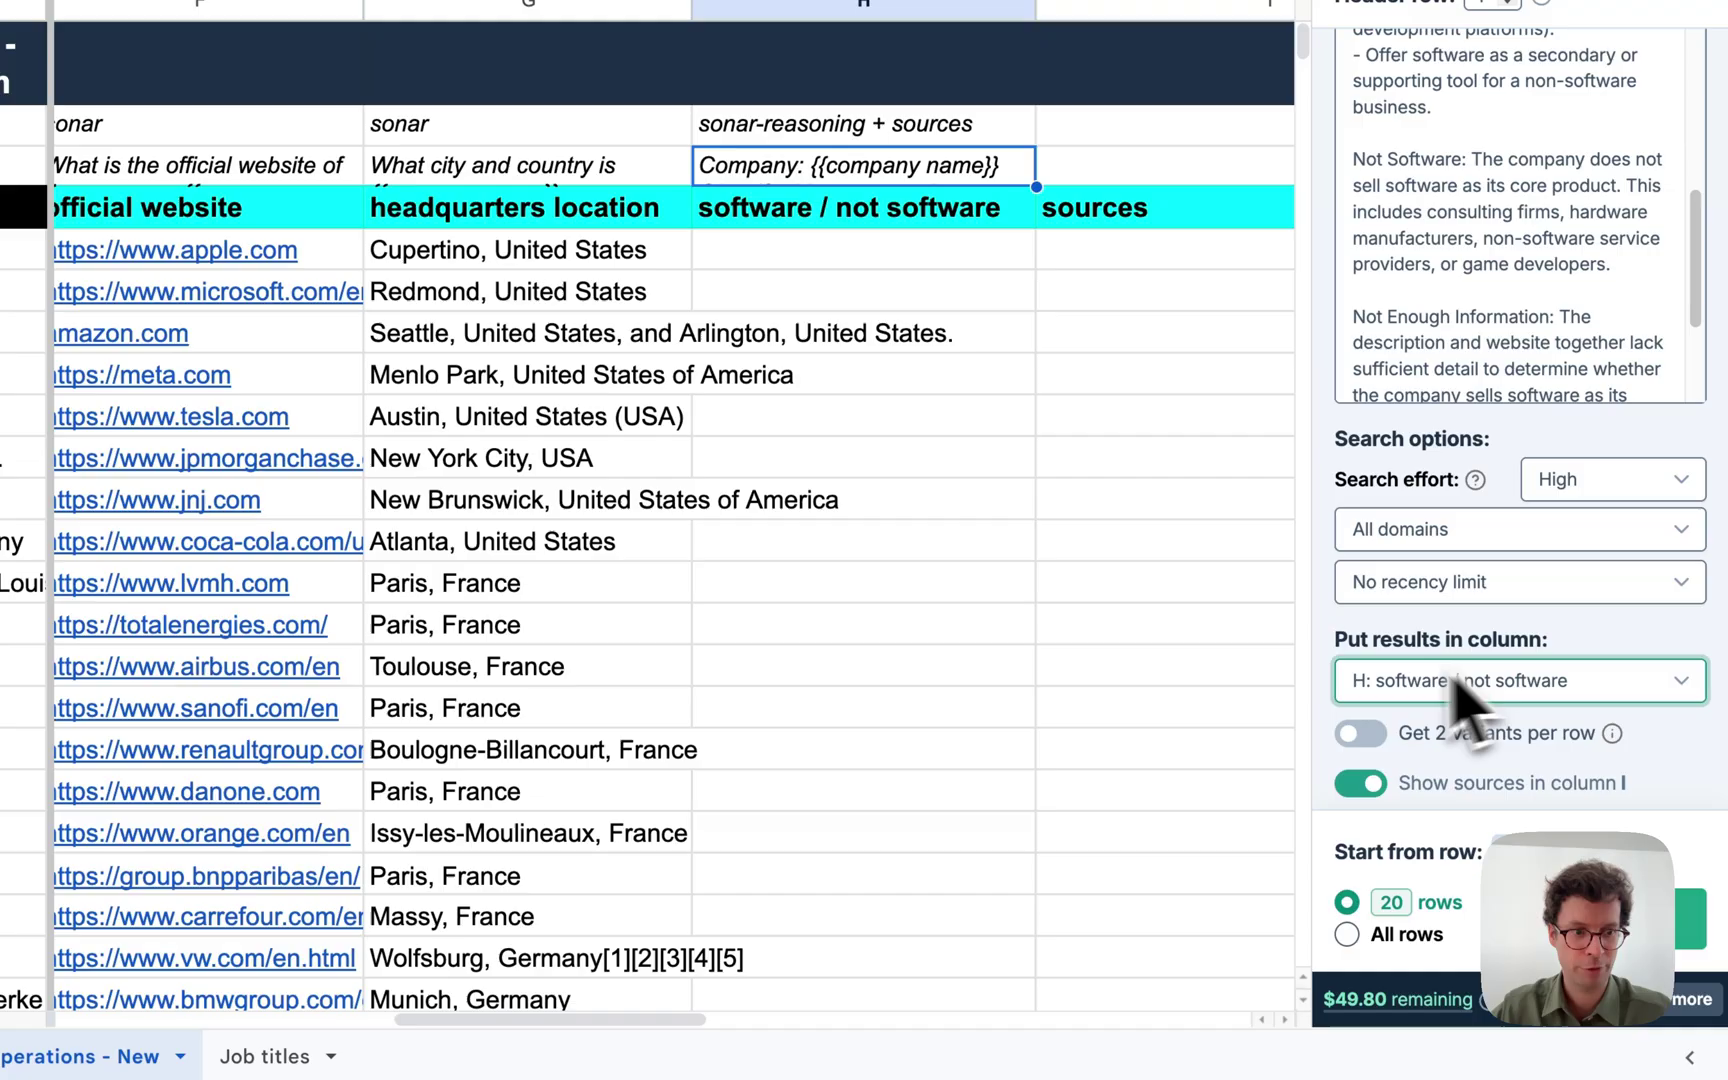
pyautogui.click(1690, 918)
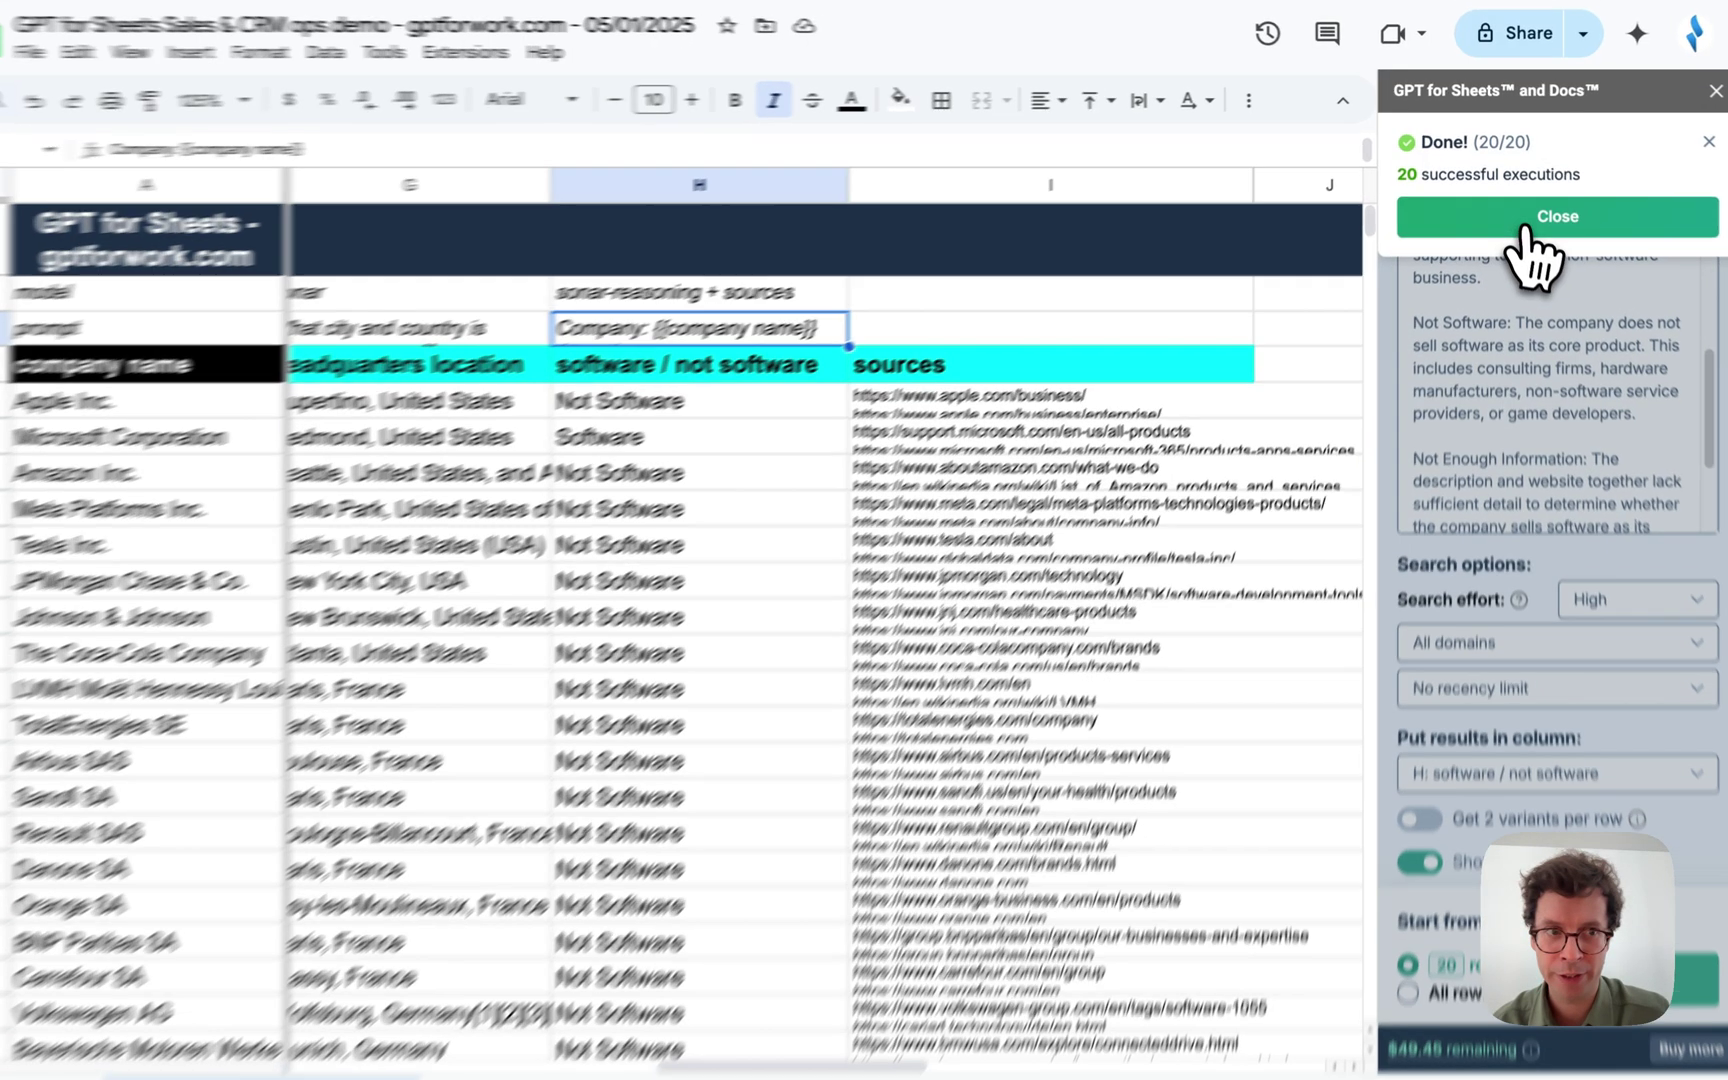
# Check the classification results in H5 and H6, where Microsoft is marked Software.
pyautogui.click(1550, 214)
pyautogui.click(768, 396)
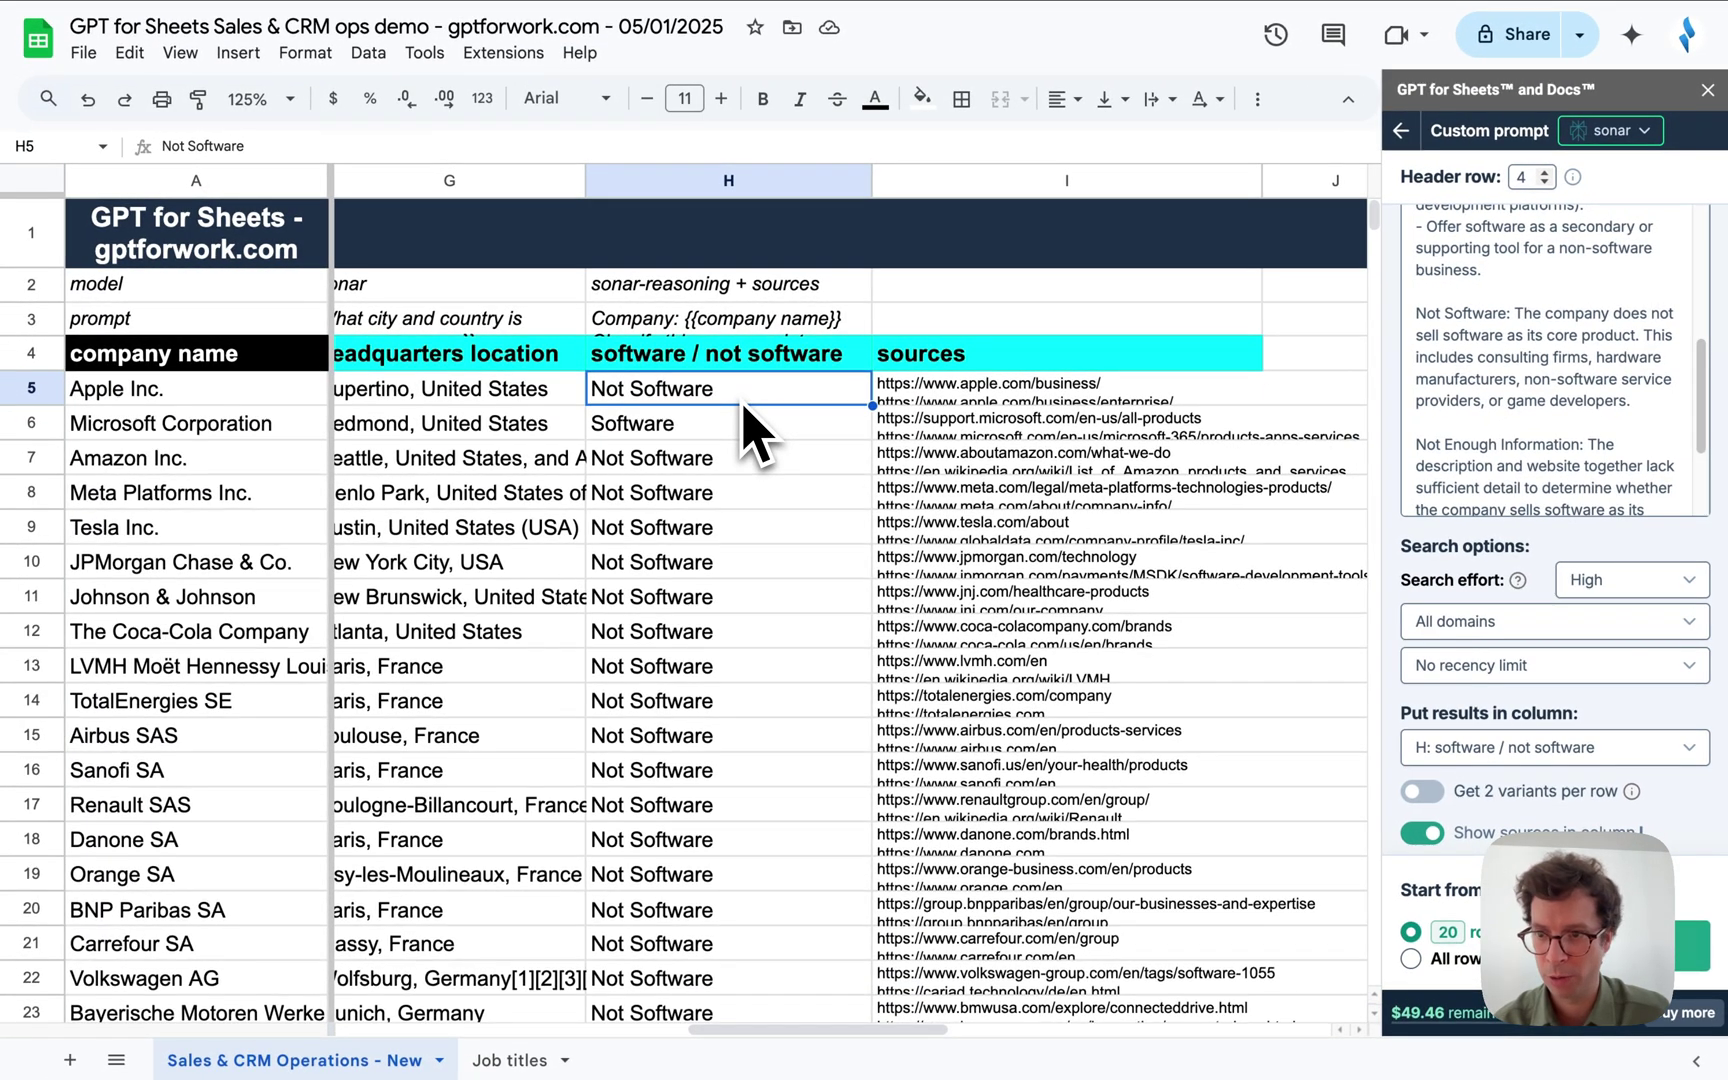
pyautogui.click(752, 428)
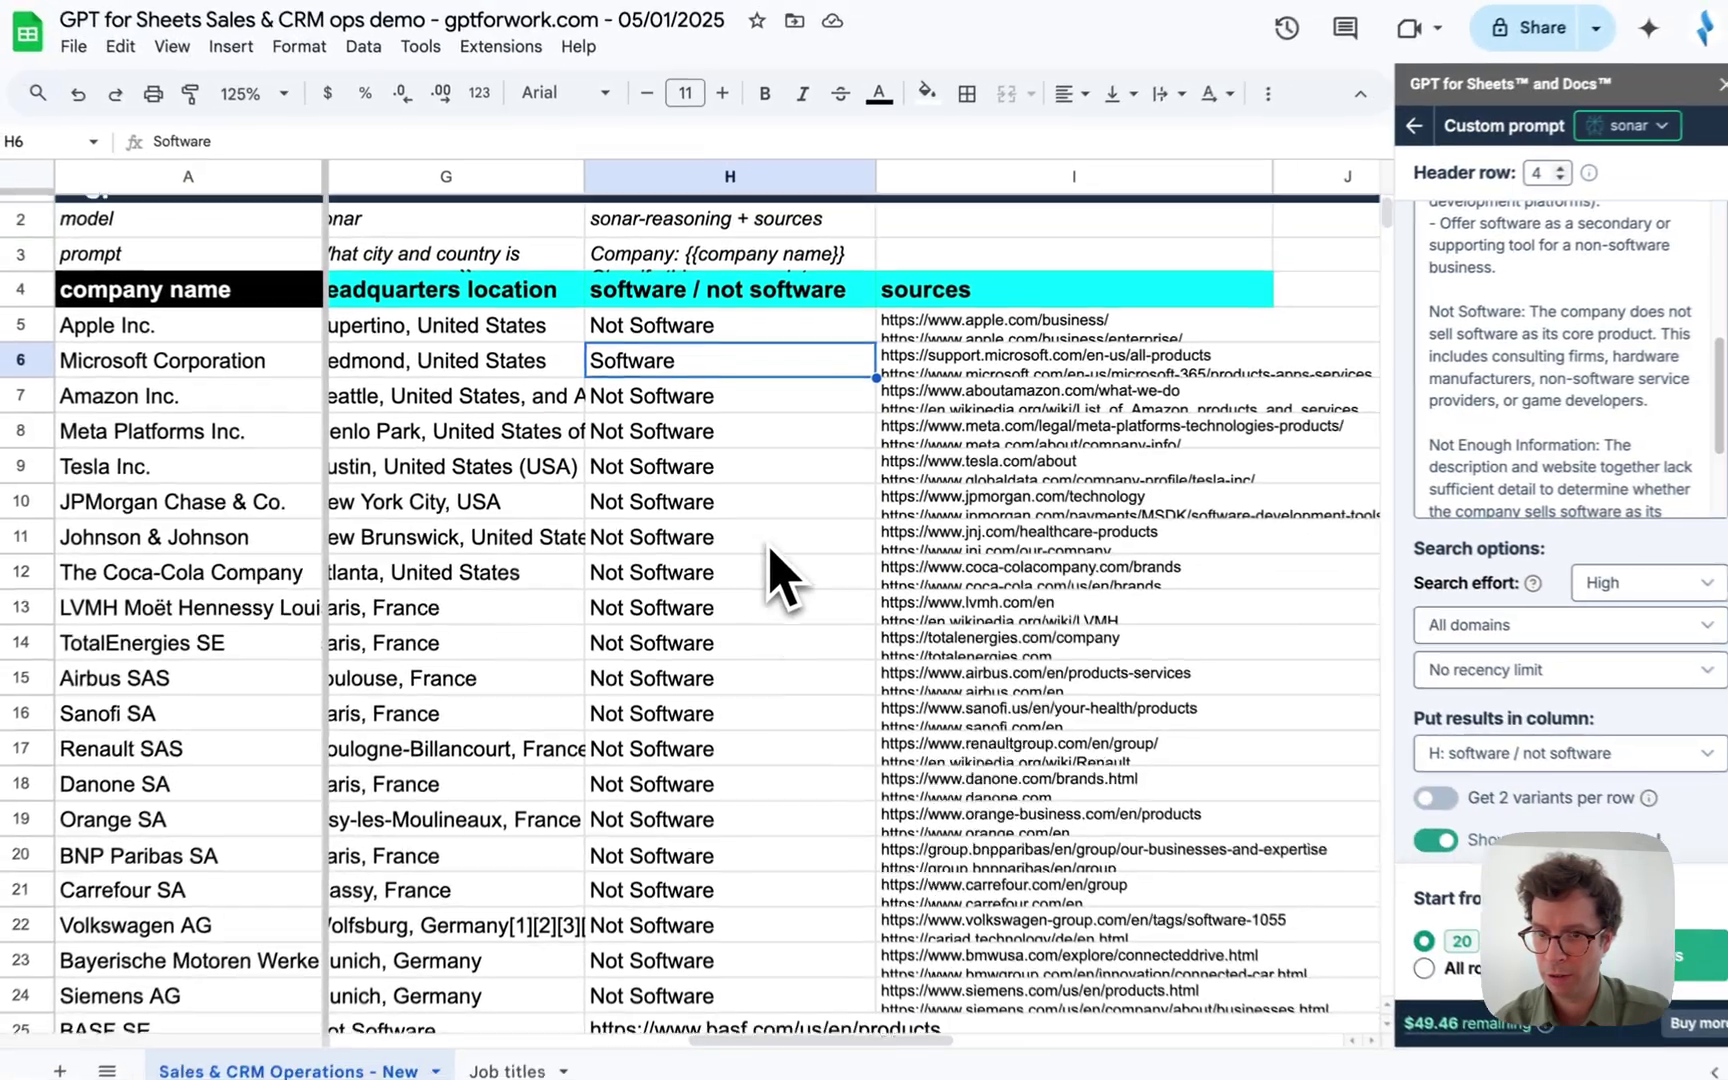
pyautogui.scroll(-2, 785, 600)
pyautogui.scroll(-3, 770, 570)
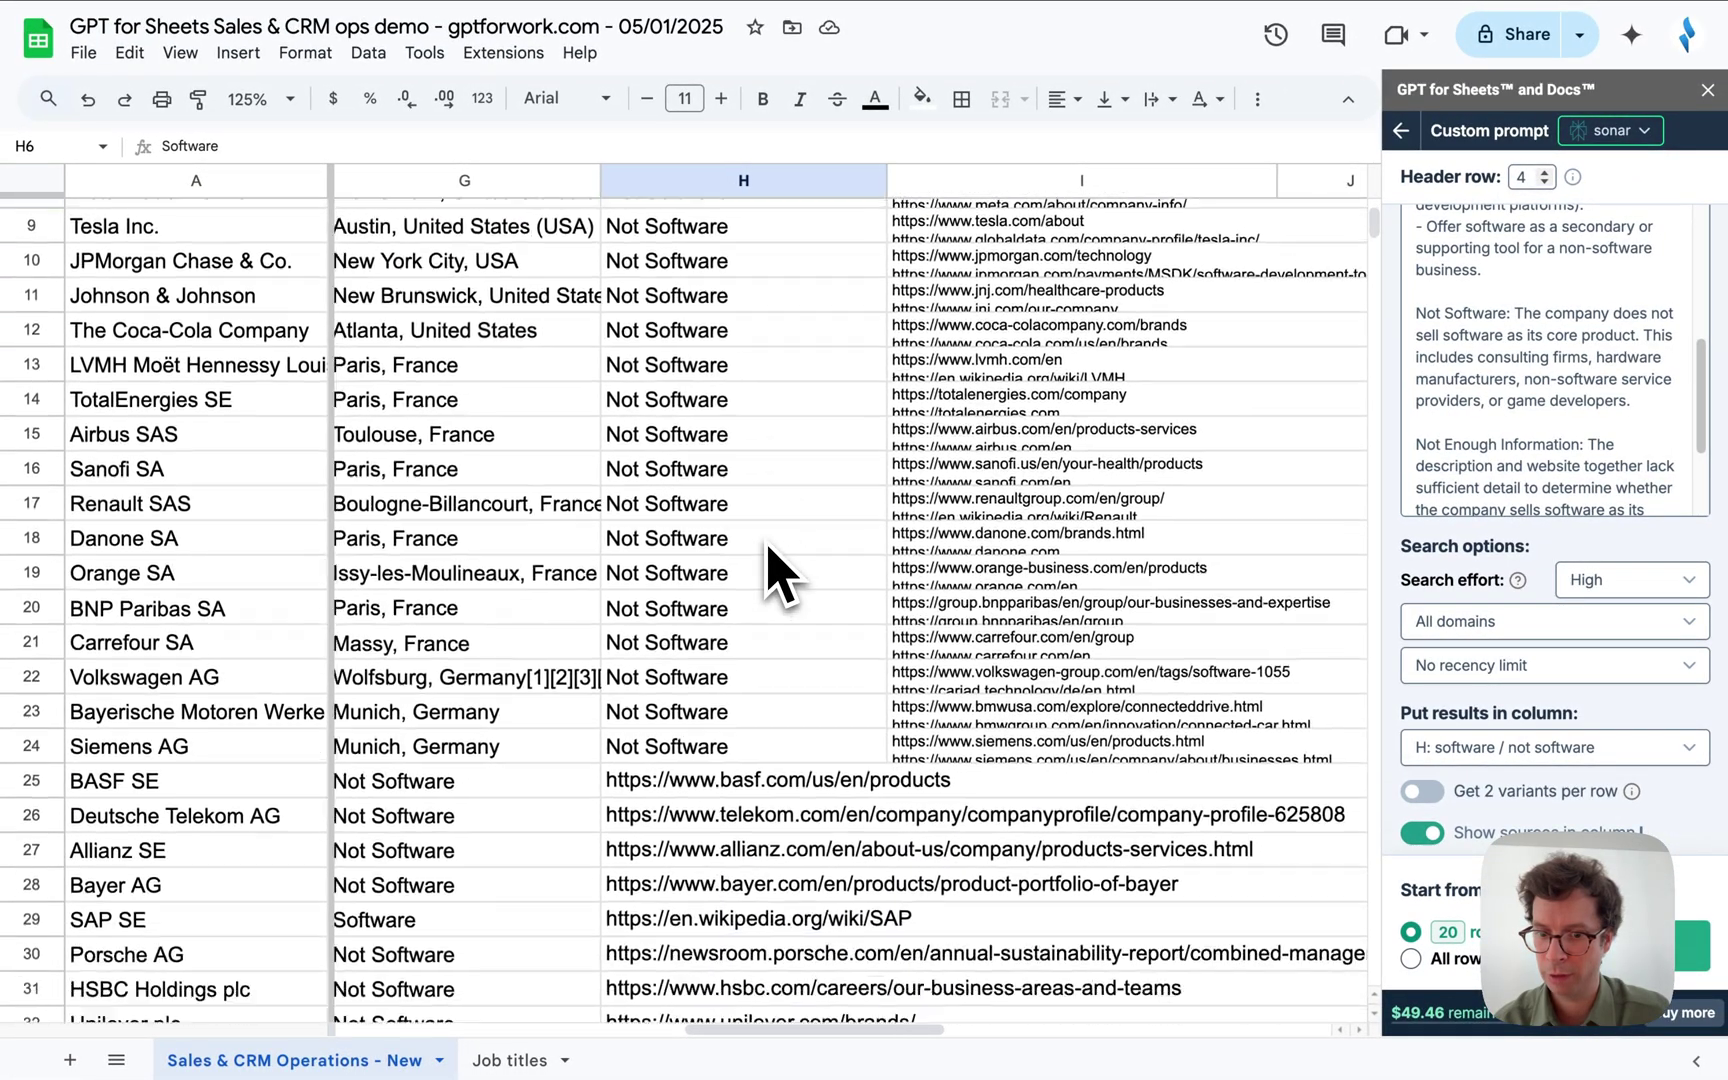
# Clear the stray values in G25:H44 below the 20 companies.
pyautogui.click(743, 693)
pyautogui.click(554, 687)
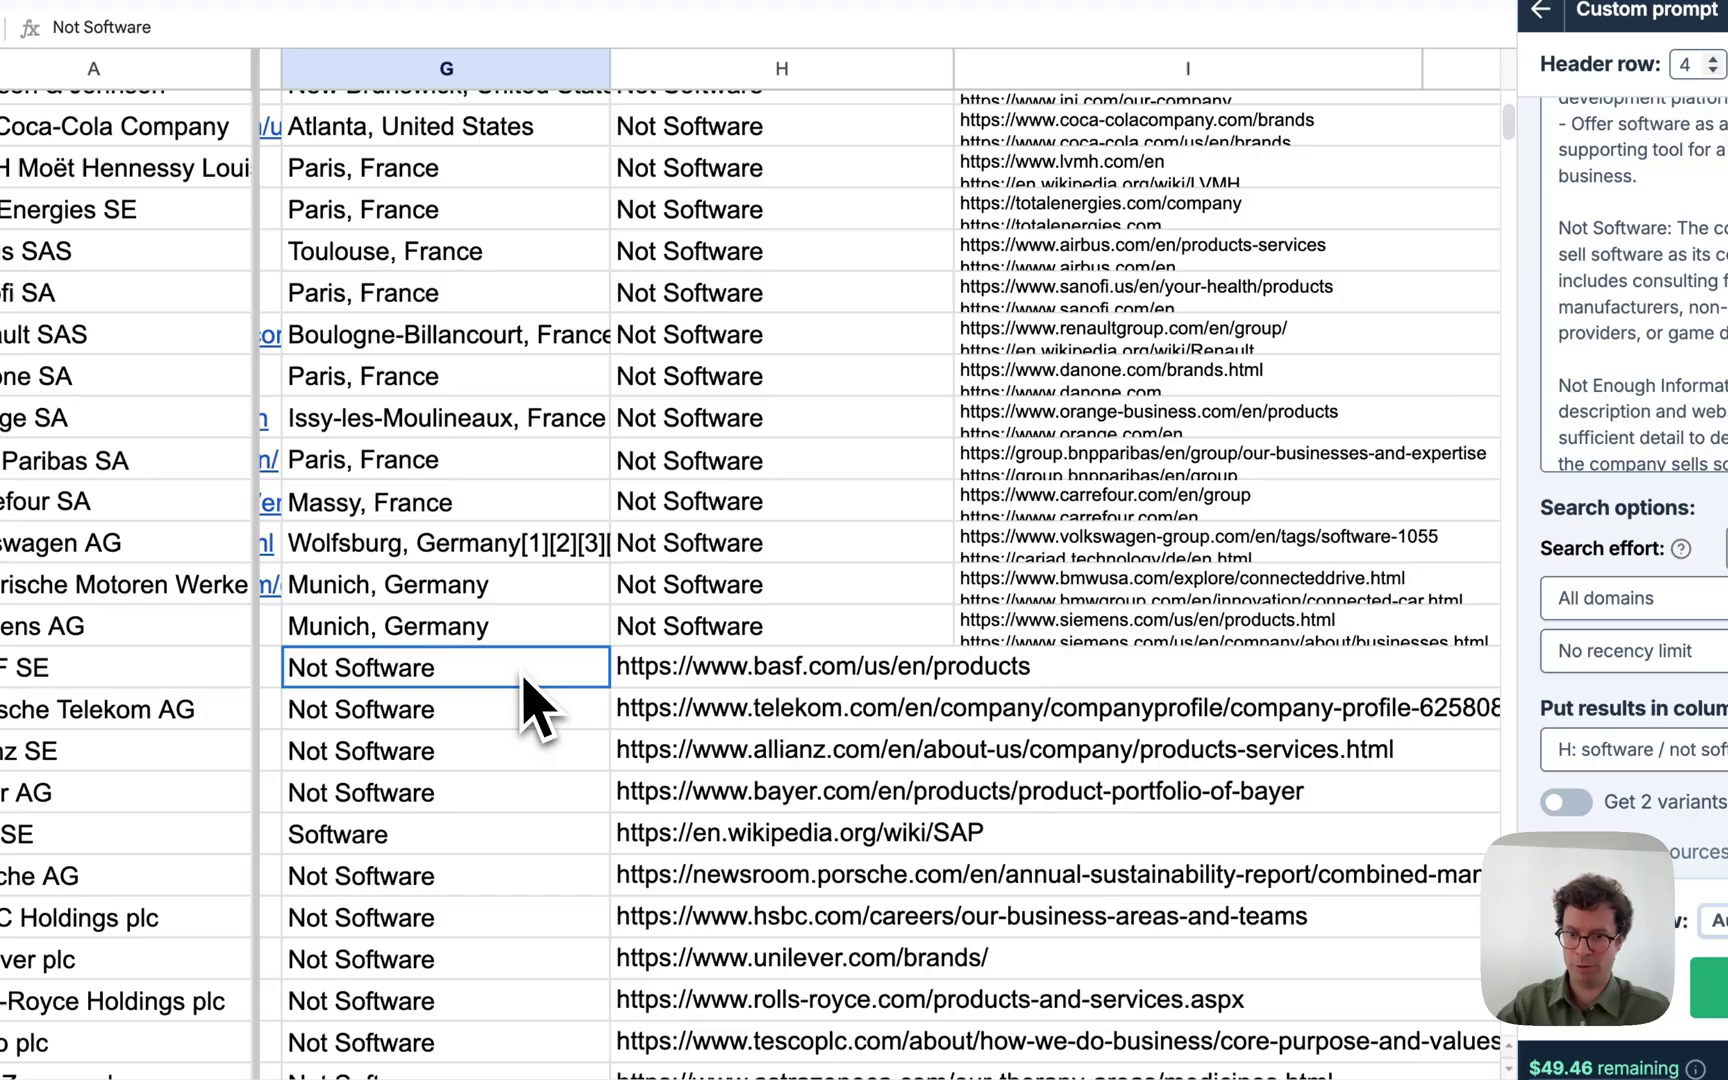
pyautogui.hotkey('shift', 'Right')
pyautogui.hotkey('ctrl', 'shift', 'Down')
pyautogui.press('Delete')
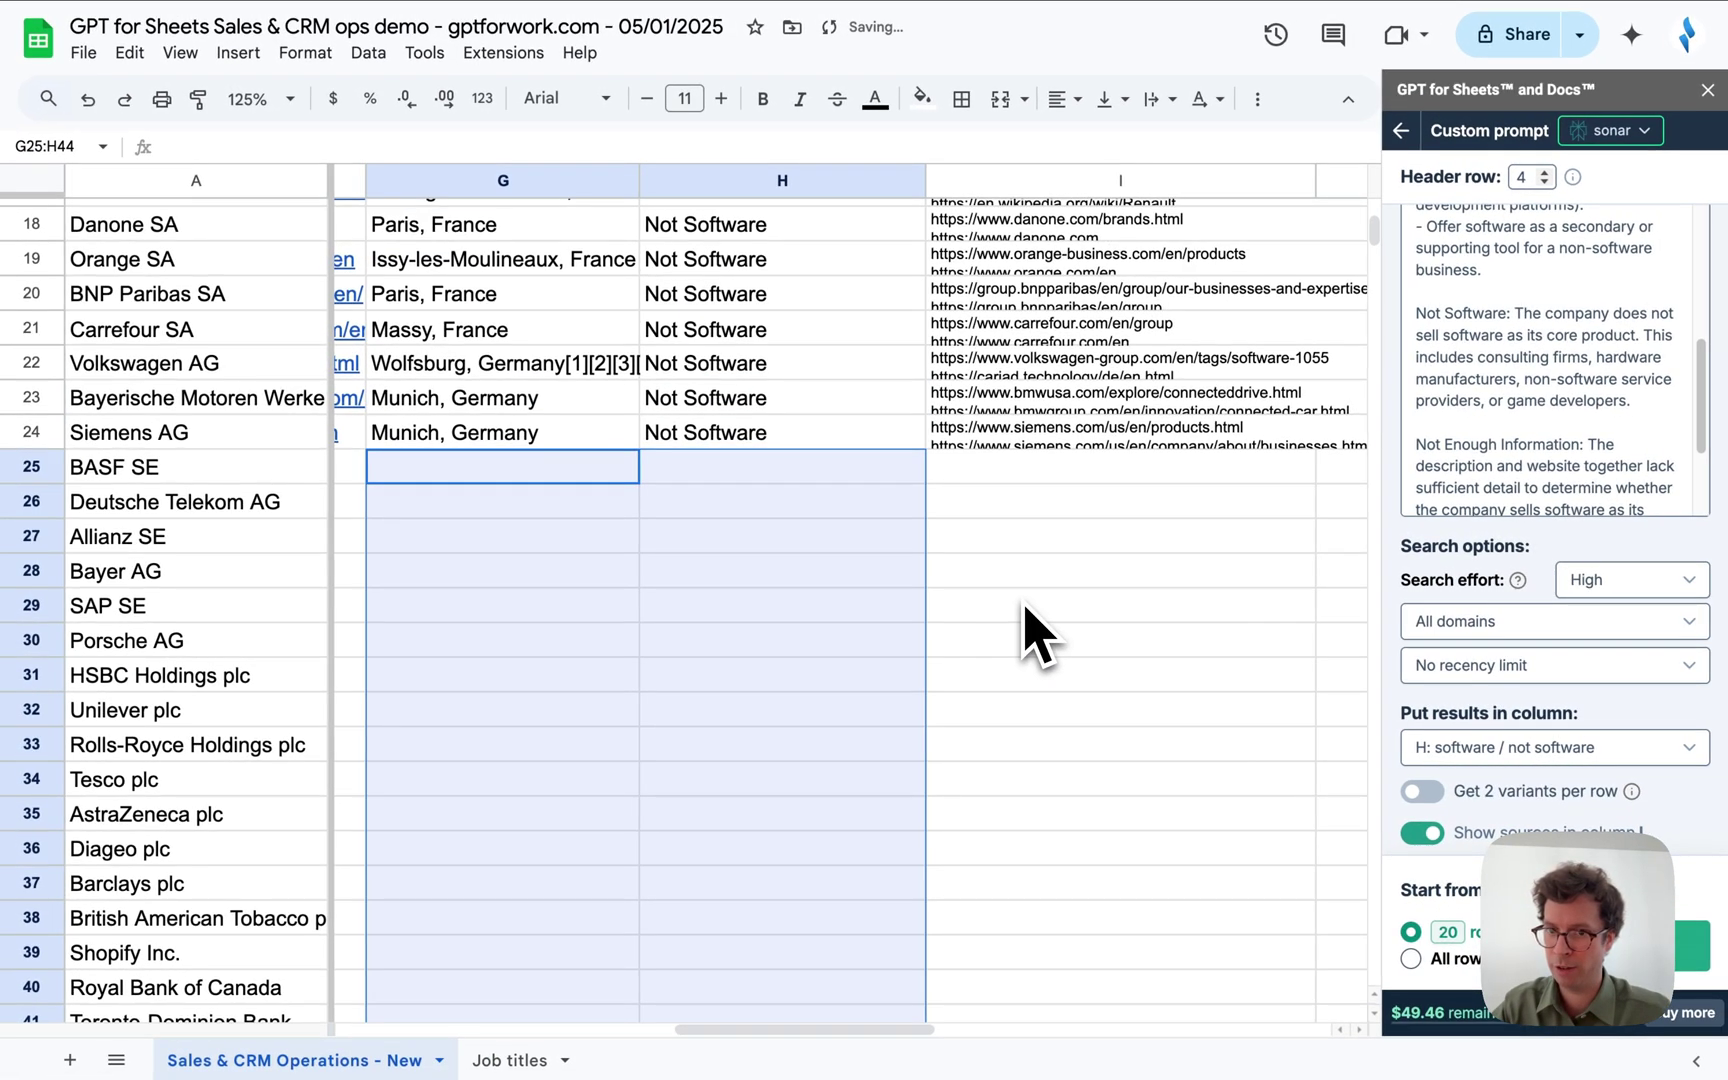
pyautogui.scroll(5, 995, 622)
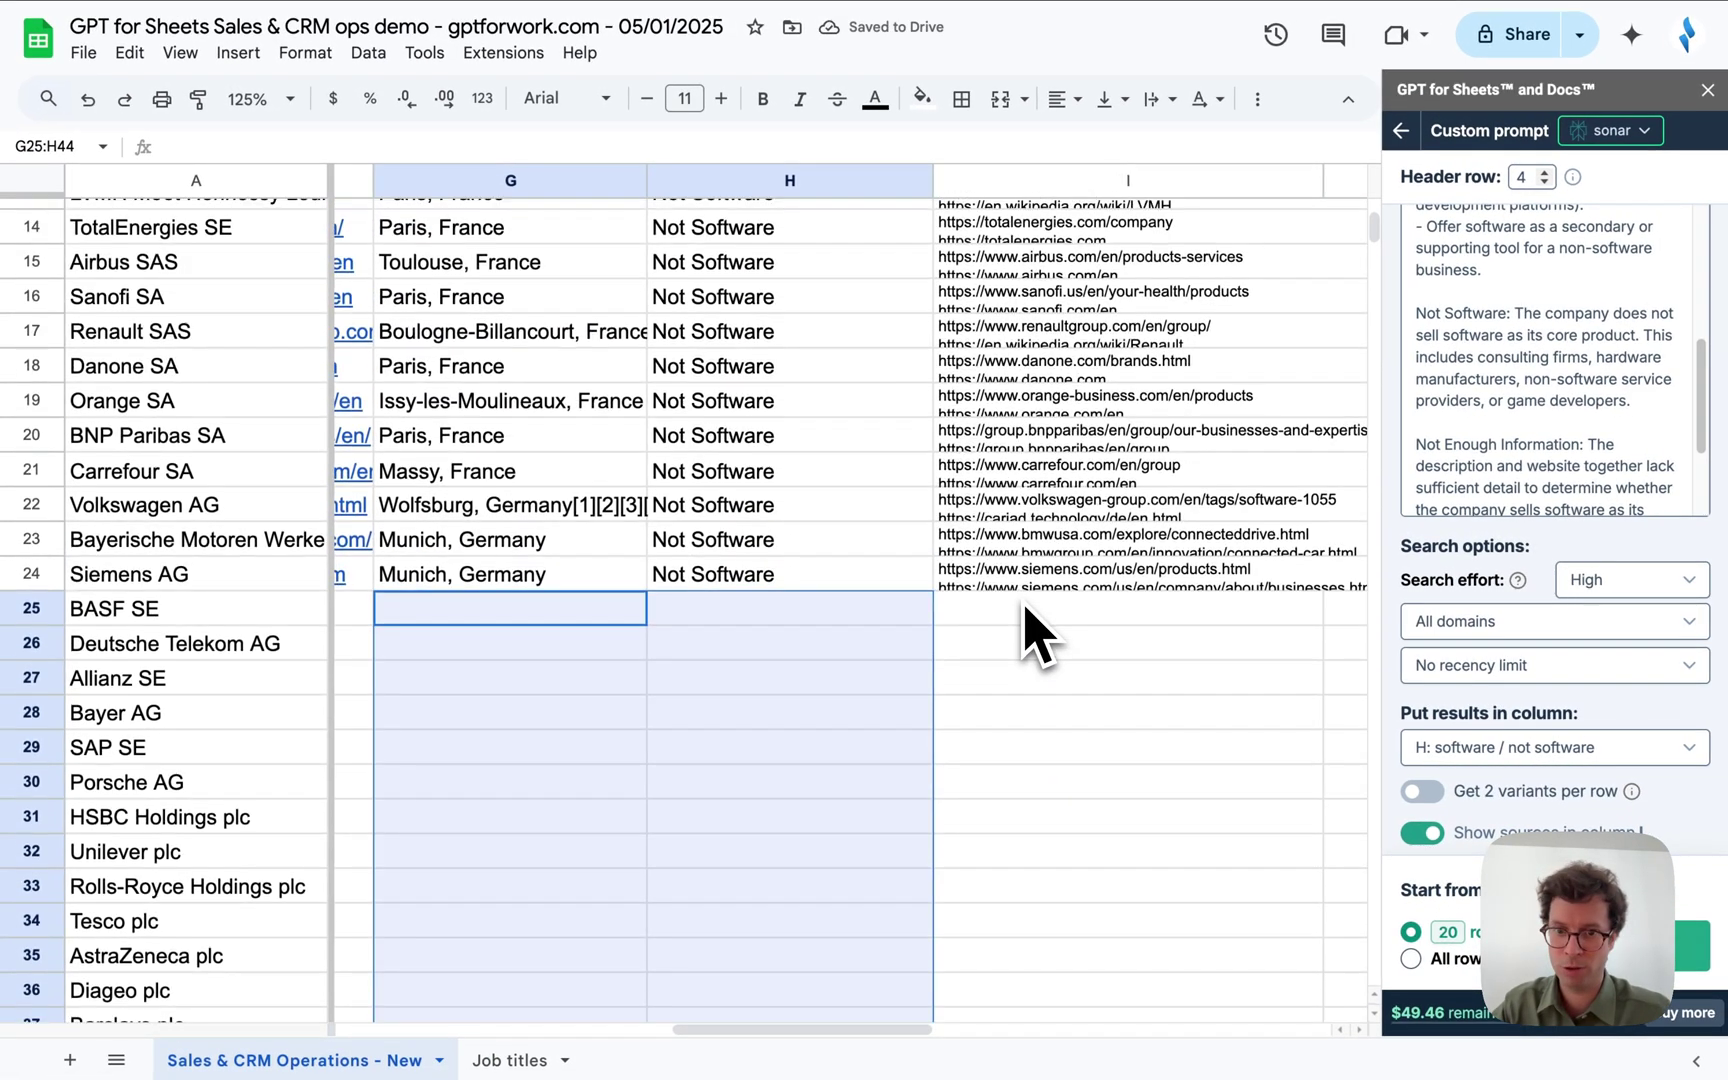
pyautogui.scroll(3, 1035, 630)
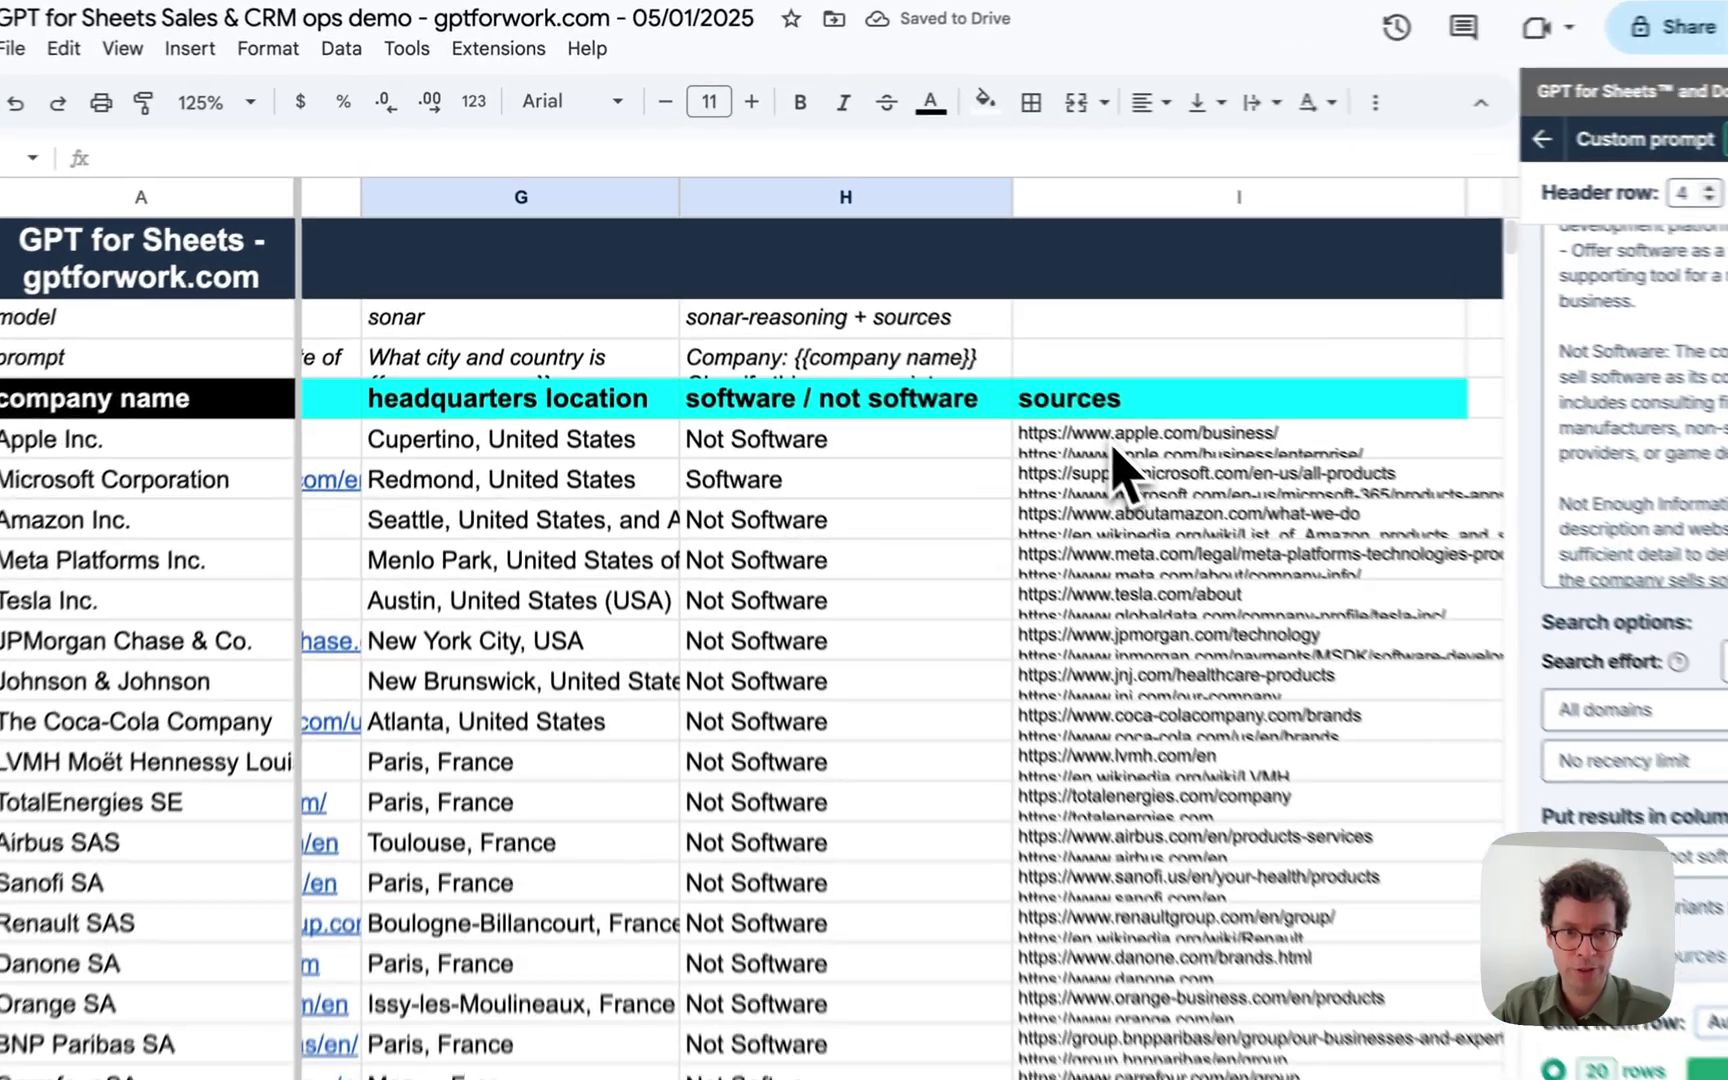
# Review the source links for Apple, Microsoft, Amazon and Meta in an enlarged formula bar.
pyautogui.click(1034, 395)
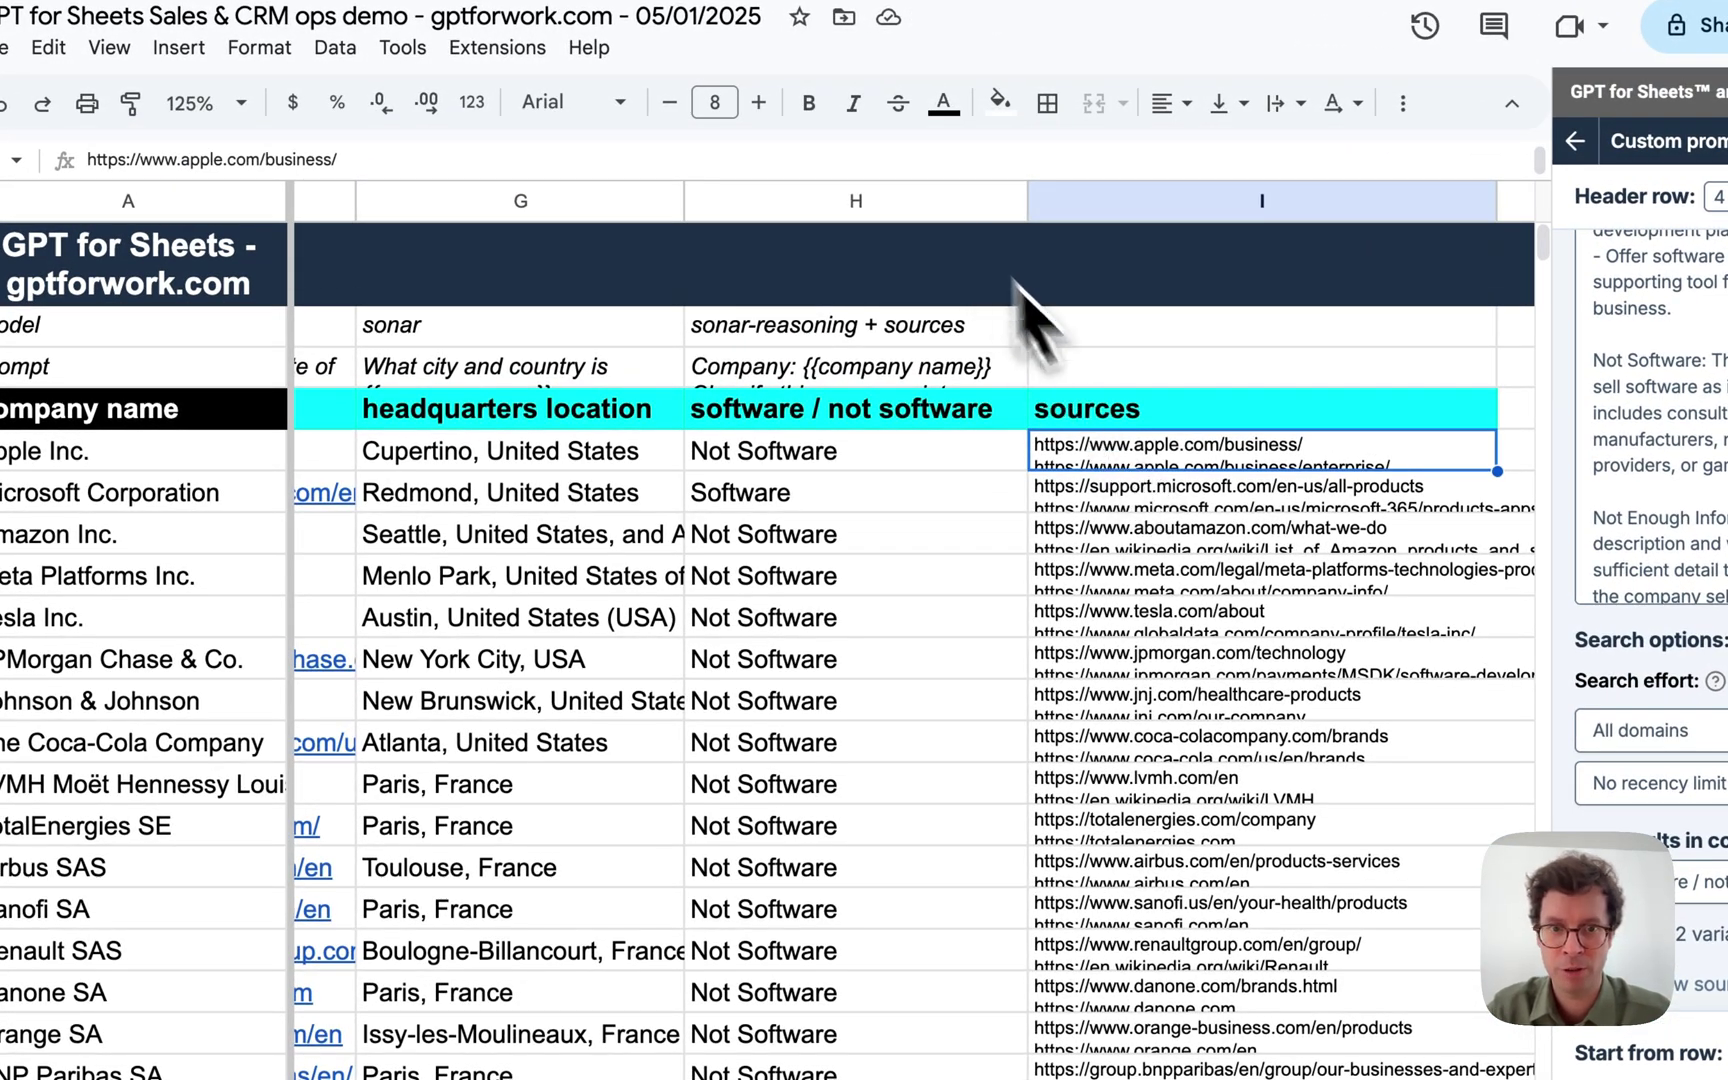
pyautogui.moveTo(1112, 184); pyautogui.dragTo(1110, 320)
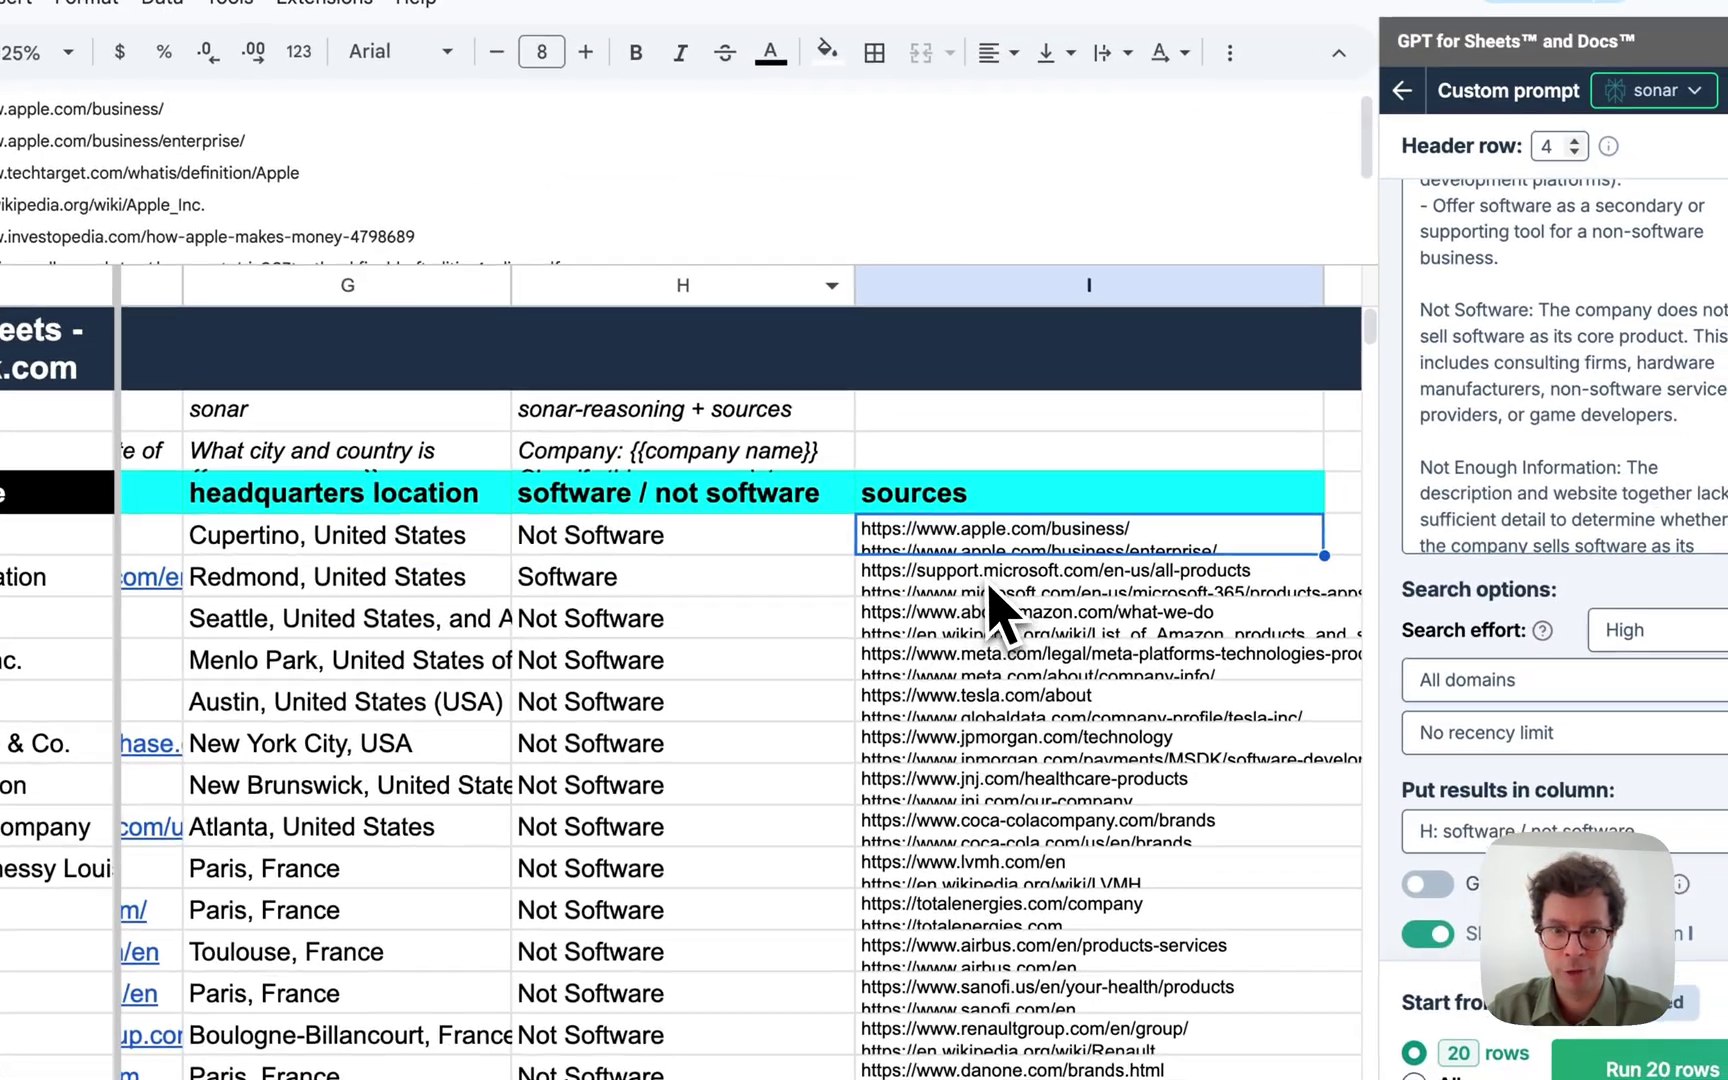
pyautogui.click(1150, 628)
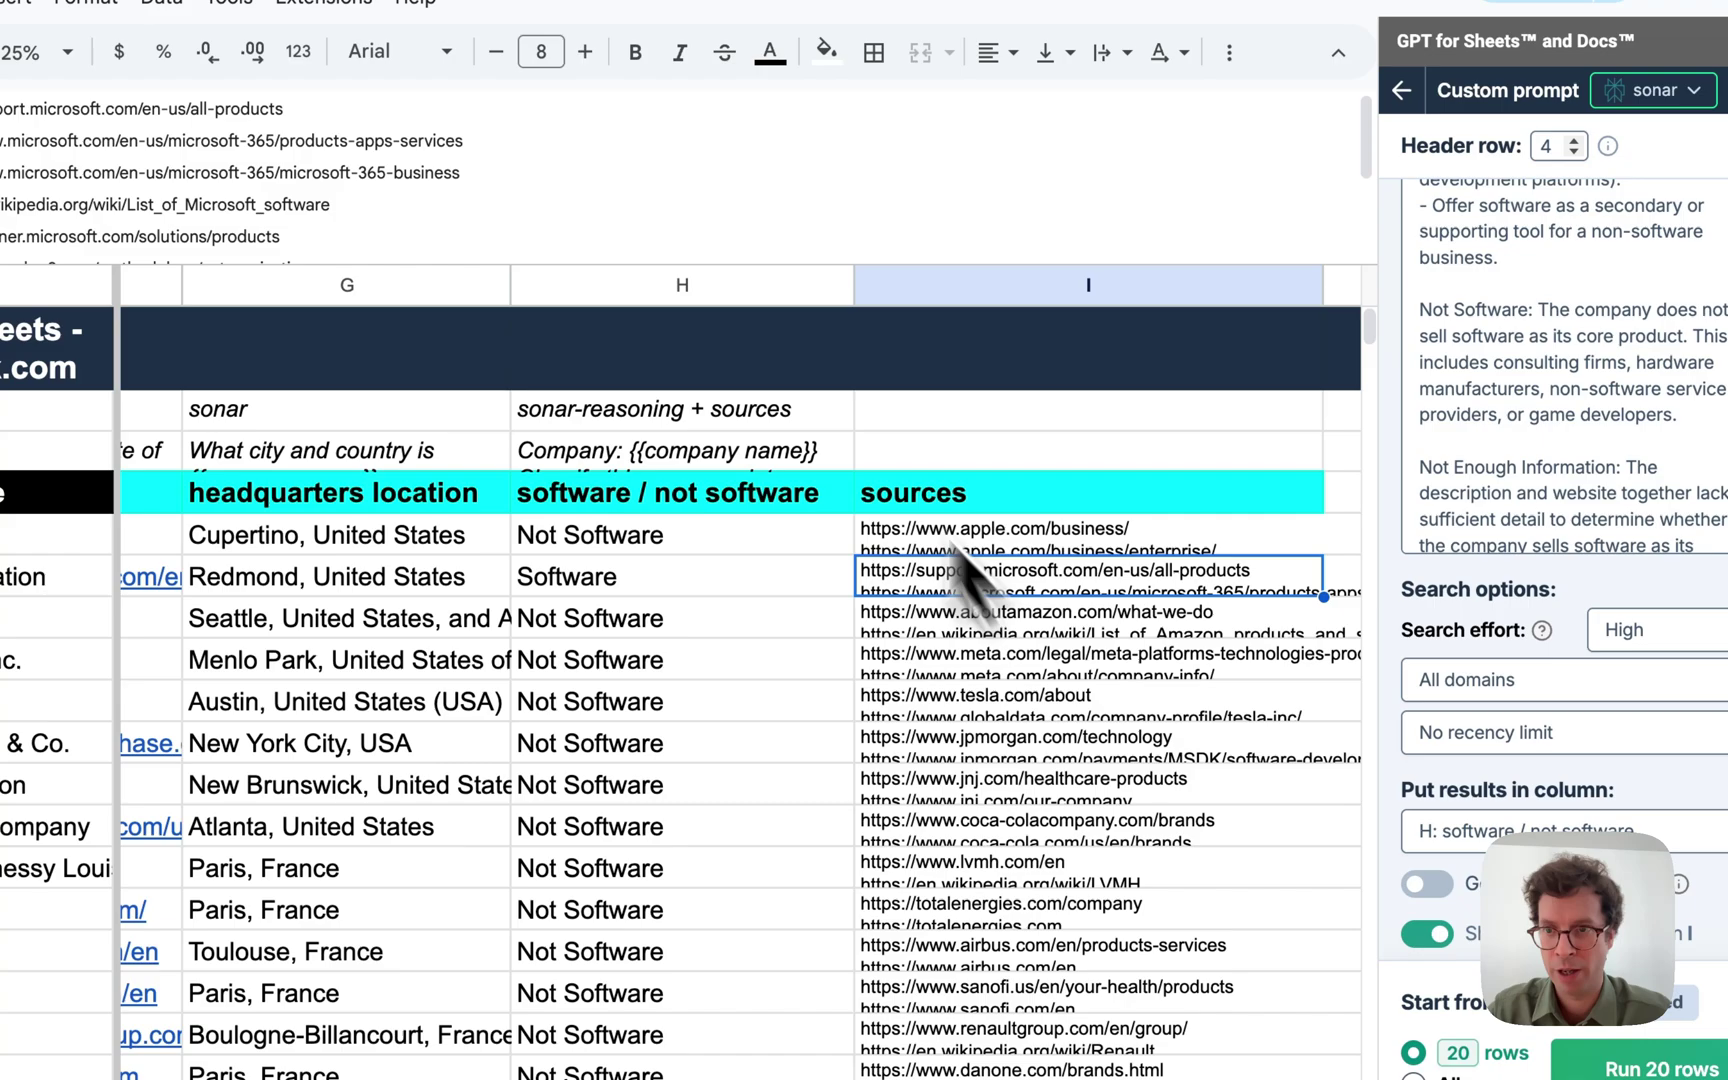
pyautogui.click(990, 630)
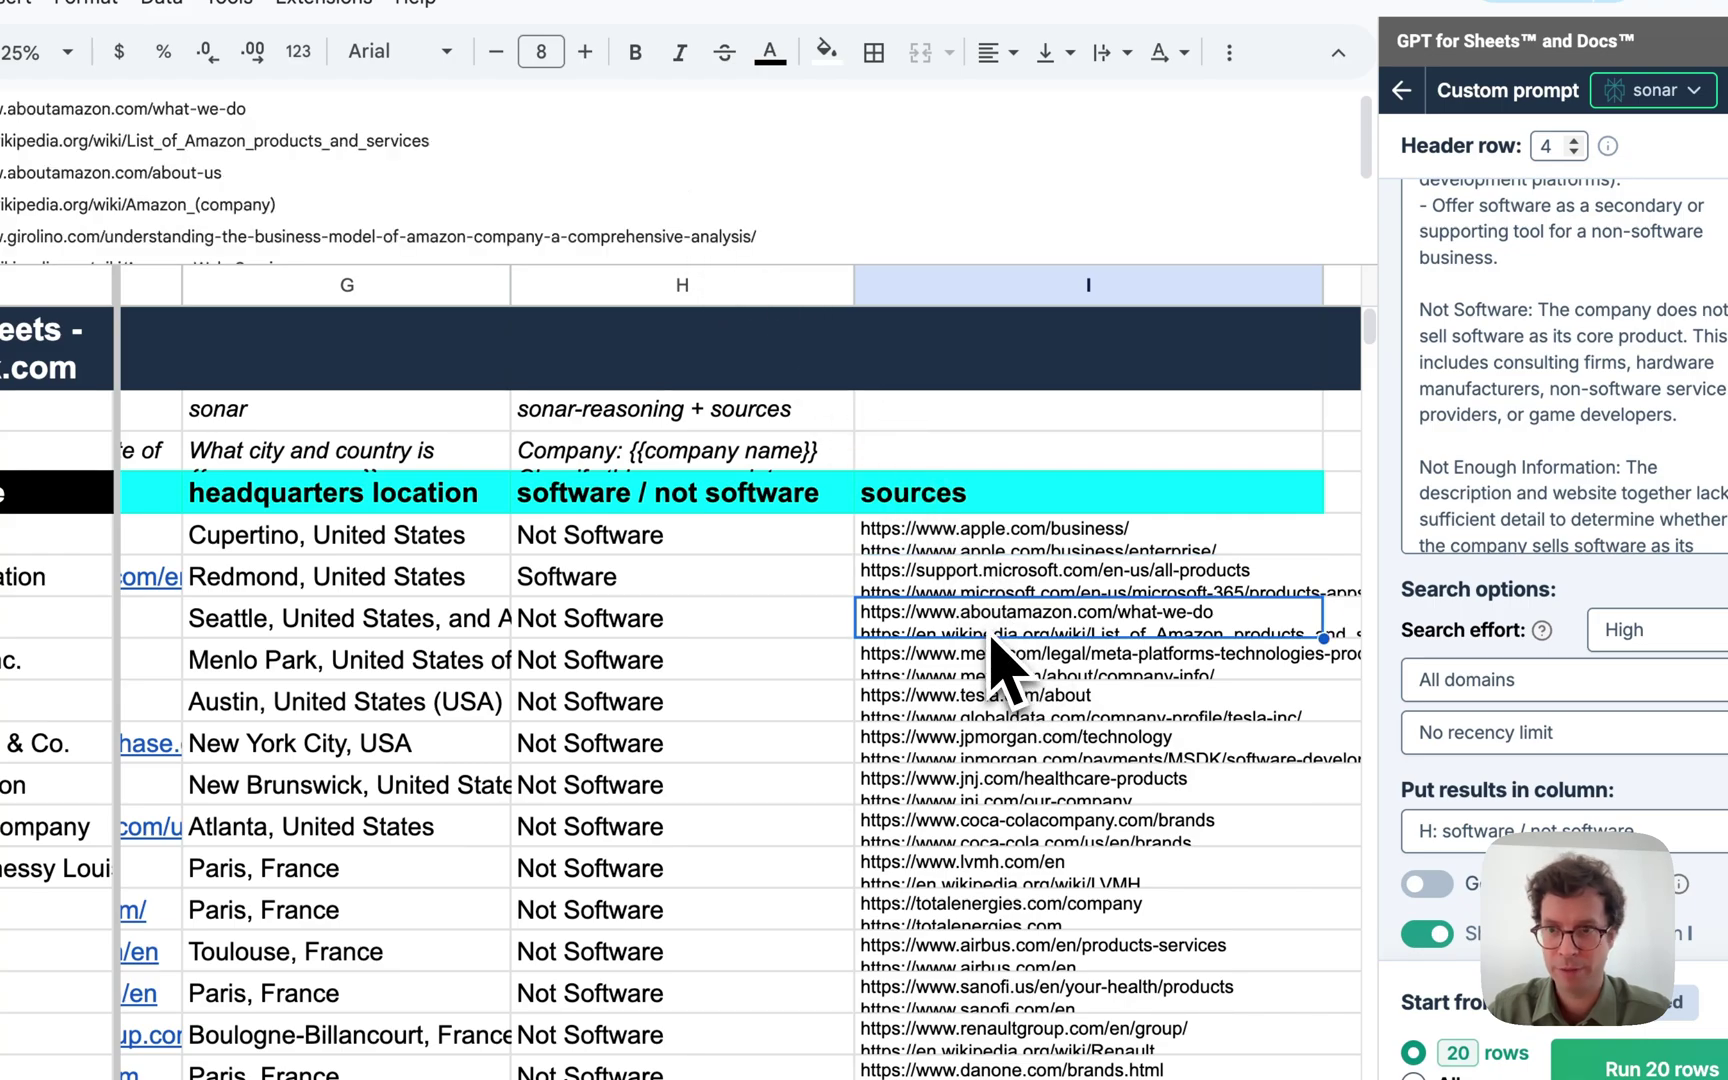
pyautogui.click(958, 670)
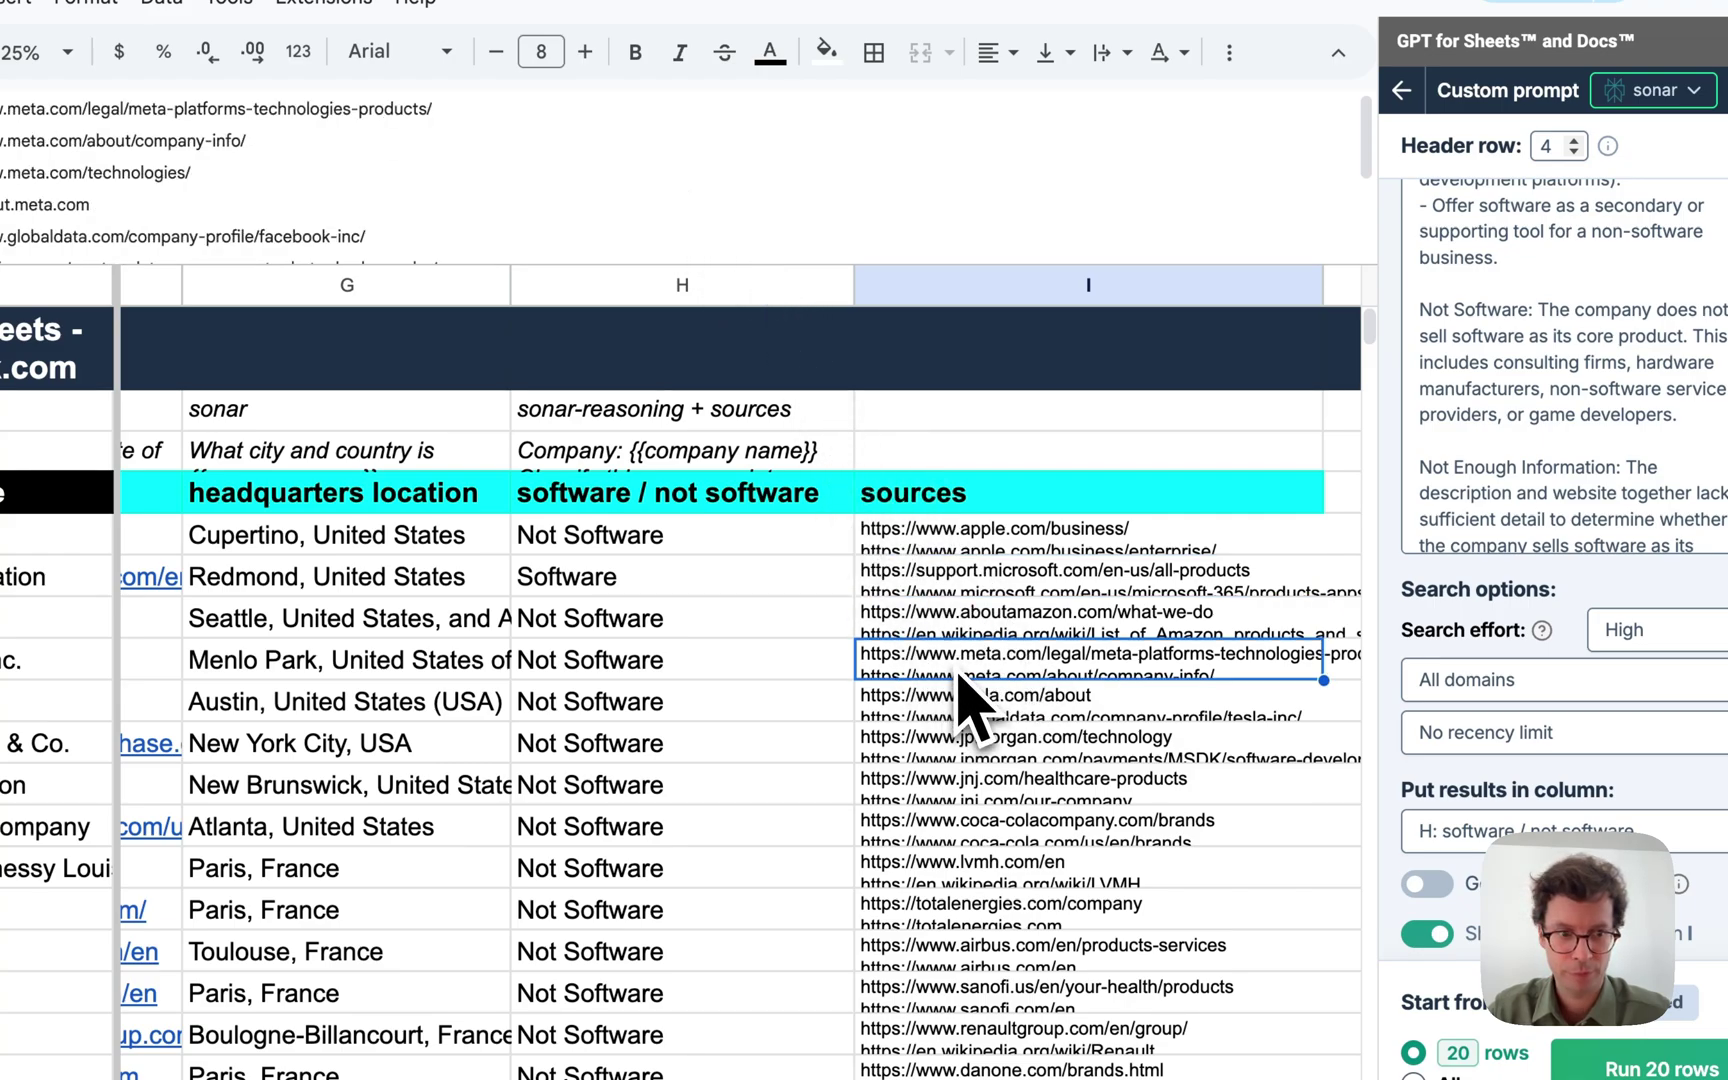
# Restrict the prompt's search to 'Only in those domains: (Up to 3)'.
pyautogui.click(1503, 684)
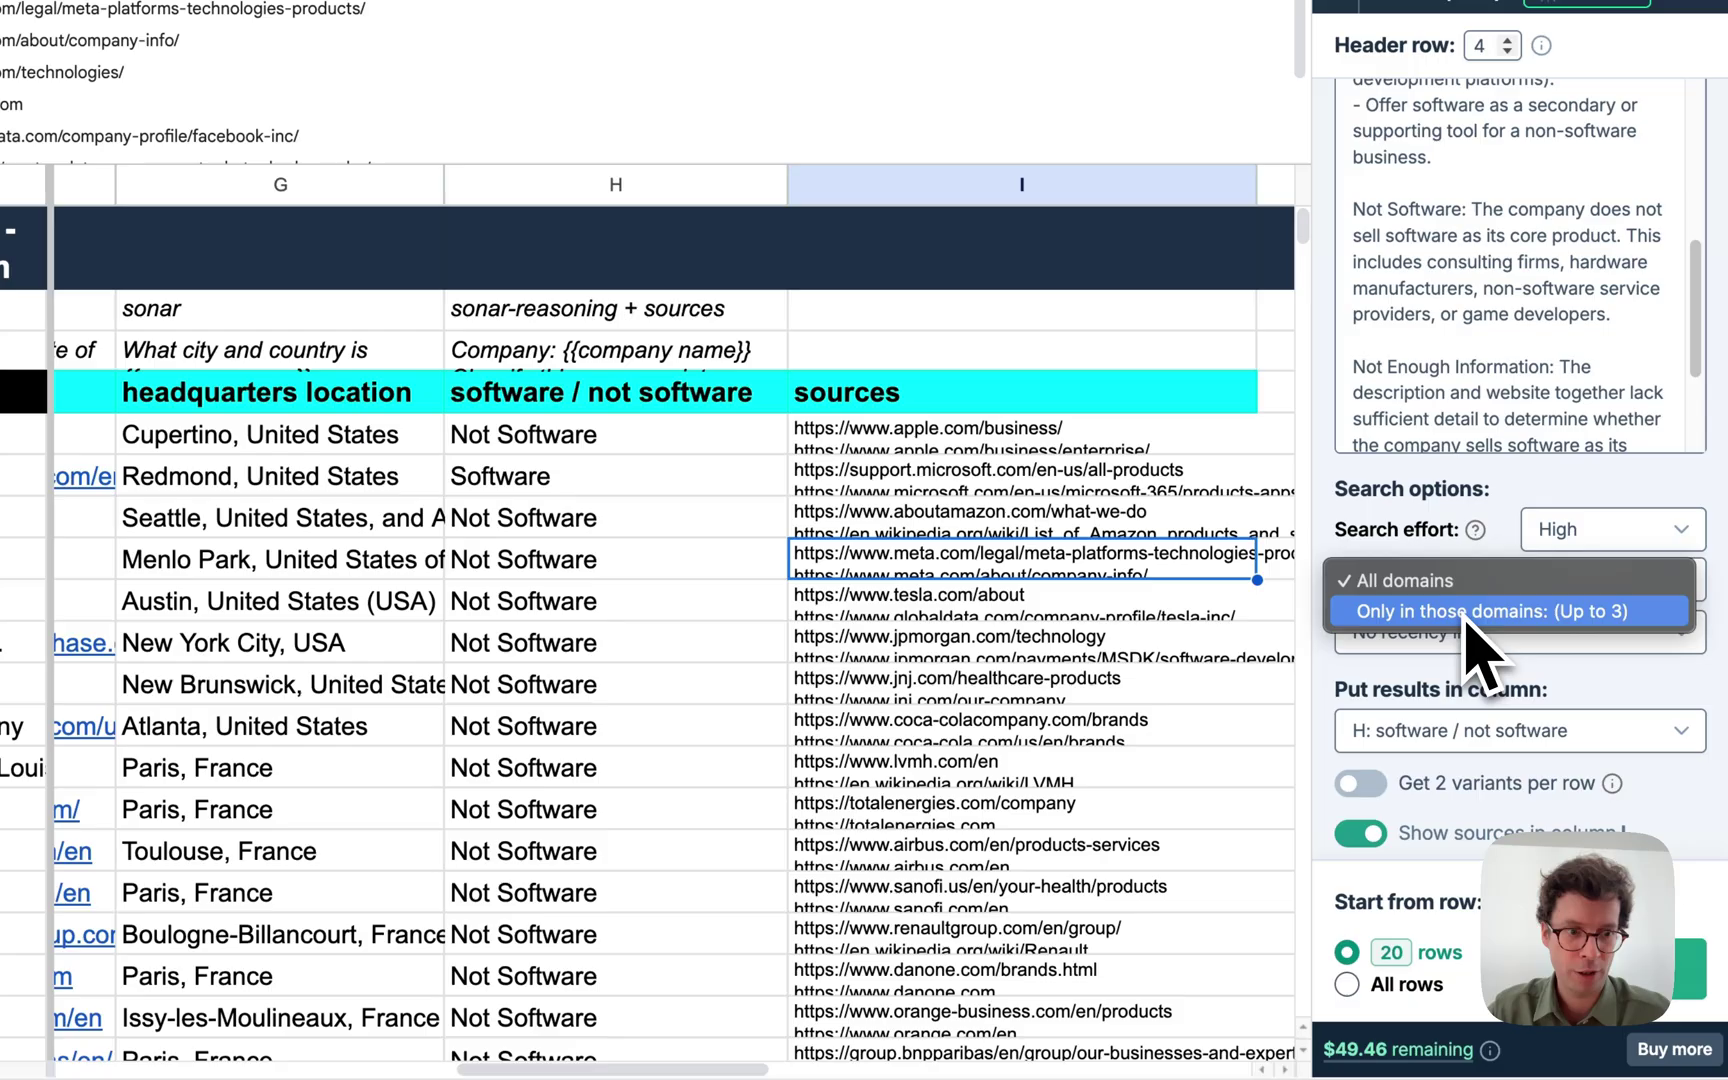
pyautogui.click(1466, 614)
pyautogui.click(1456, 645)
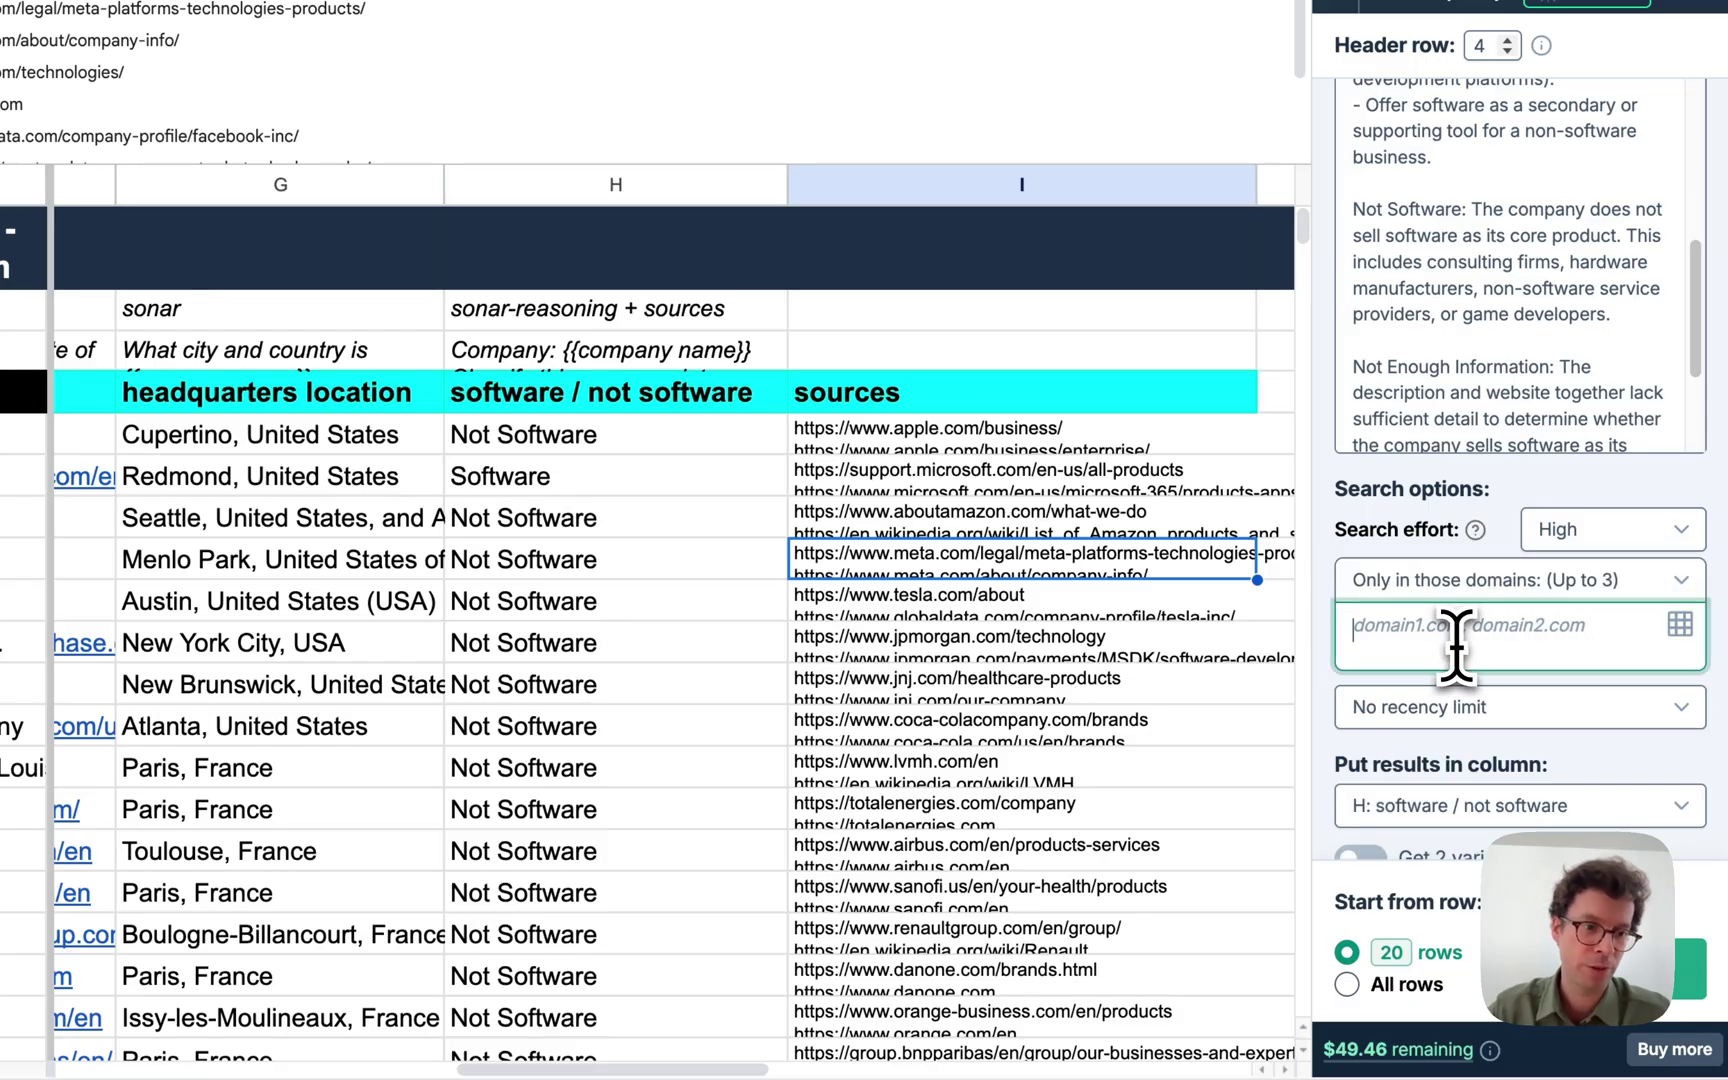